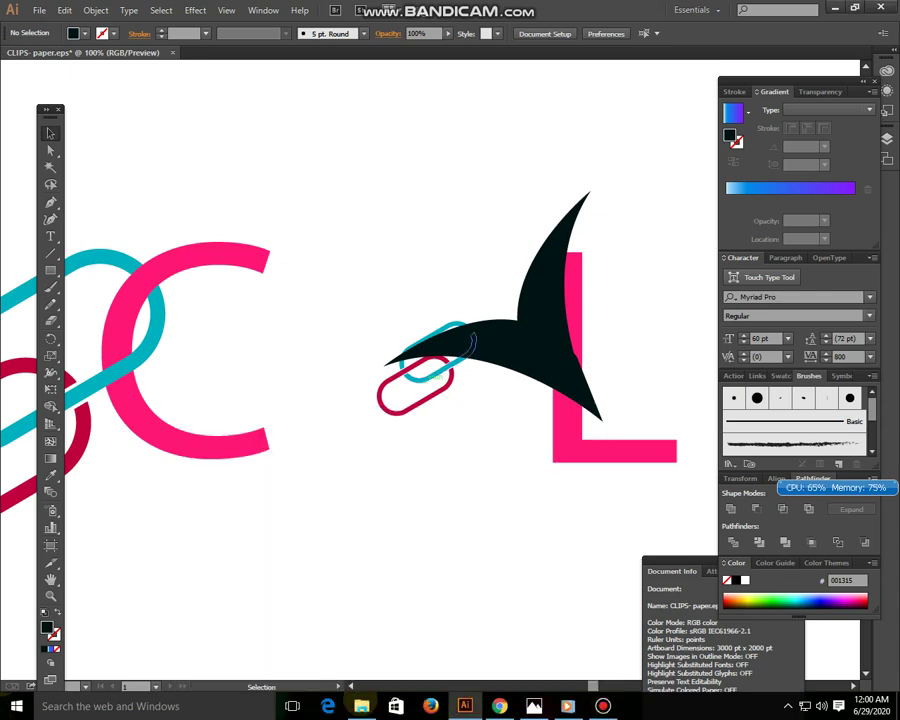
Select the teal and red paper clips together and nudge them into place
{"action": "left_click", "coordinate": [402, 368]}
{"action": "left_click", "coordinate": [381, 398], "text": "shift"}
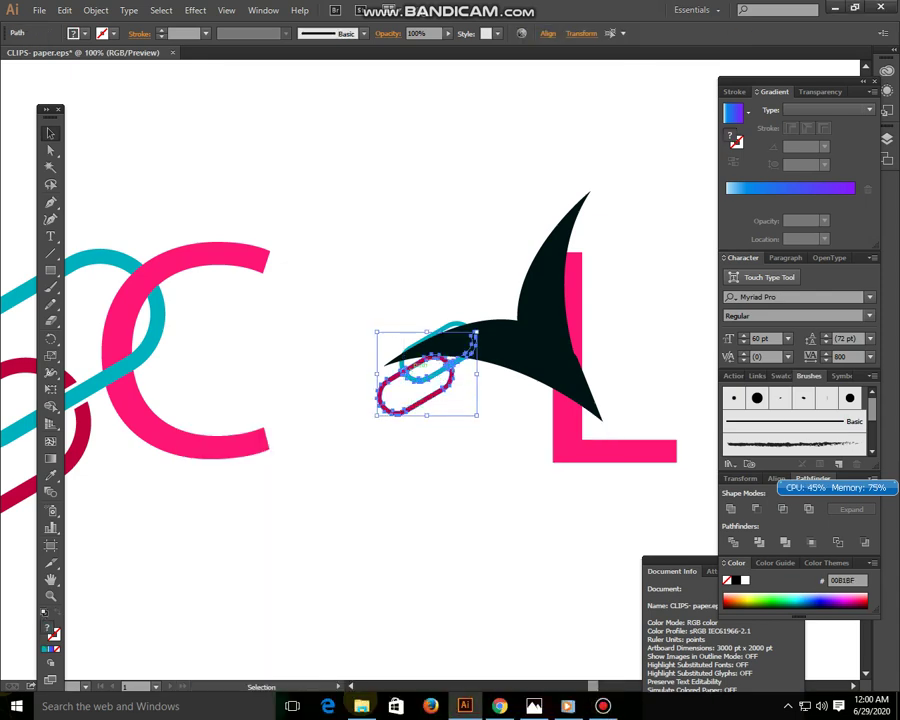
{"action": "mouse_move", "coordinate": [420, 372]}
{"action": "left_mouse_down"}
{"action": "mouse_move", "coordinate": [441, 386]}
{"action": "mouse_move", "coordinate": [421, 372]}
{"action": "left_mouse_up"}
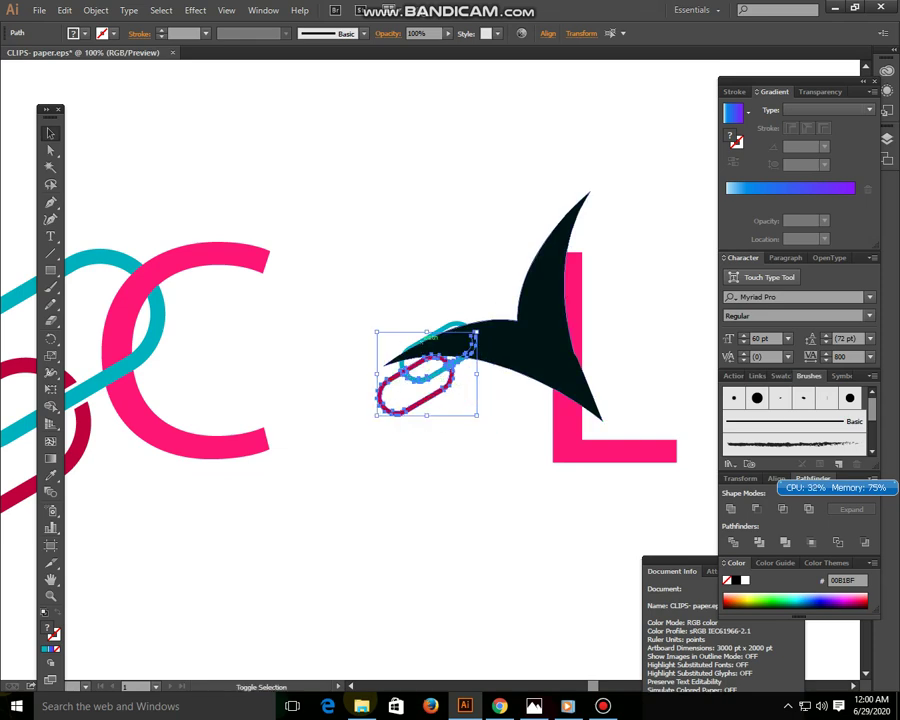
{"action": "left_click", "coordinate": [470, 440]}
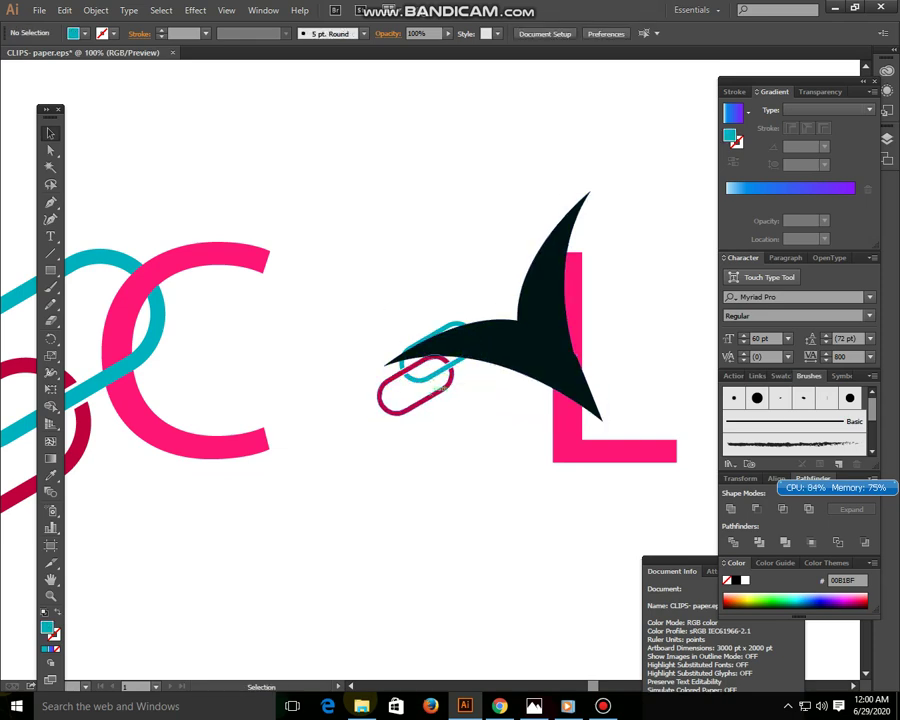
{"action": "left_click", "coordinate": [428, 392]}
{"action": "left_click", "coordinate": [462, 338], "text": "shift"}
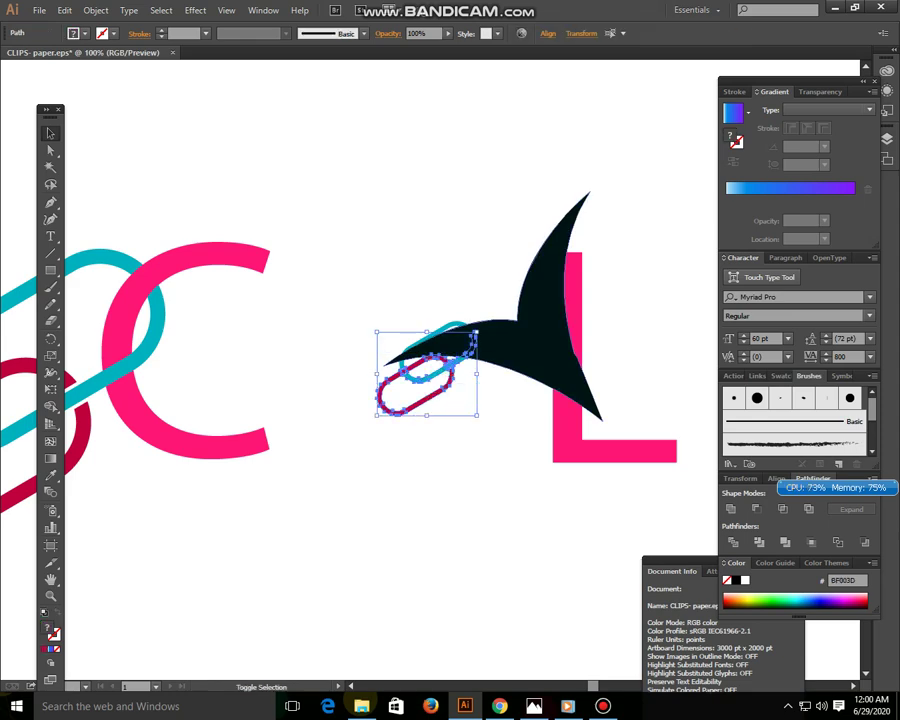
{"action": "left_click_drag", "start_coordinate": [462, 338], "coordinate": [460, 329]}
Group the two clips, shift the group right and down, and tilt it the other way
{"action": "right_click", "coordinate": [403, 392]}
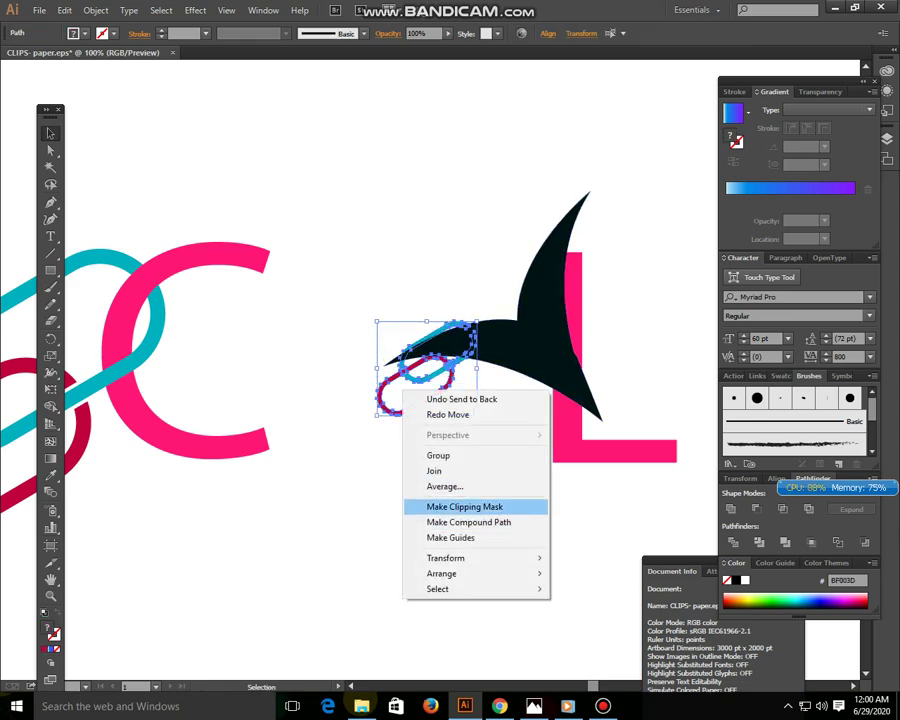
{"action": "left_click", "coordinate": [440, 455]}
{"action": "left_click_drag", "start_coordinate": [433, 394], "coordinate": [463, 410]}
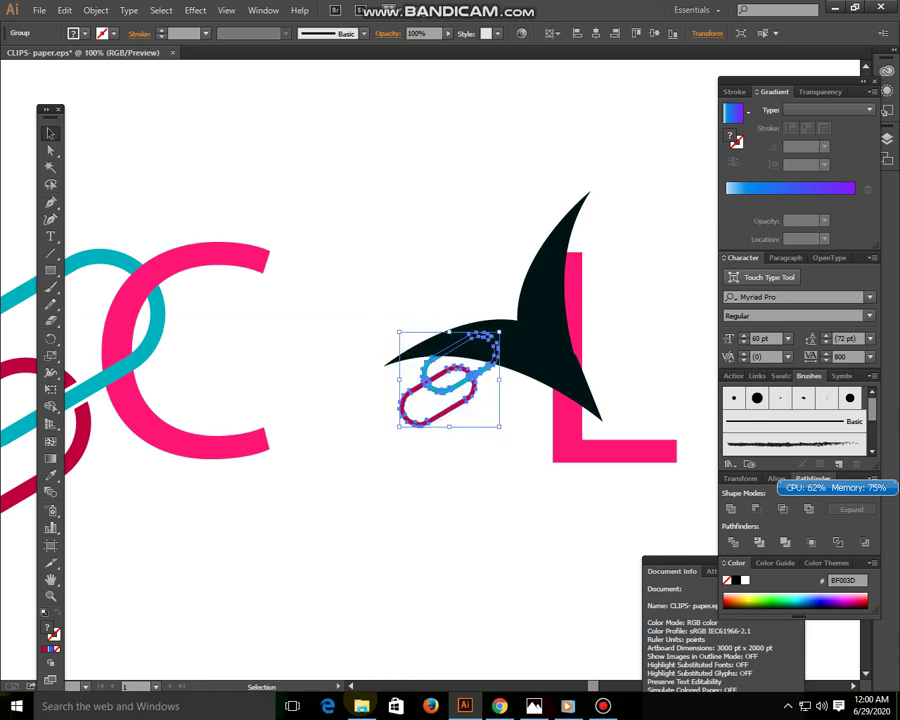
{"action": "left_click_drag", "start_coordinate": [503, 327], "coordinate": [575, 306]}
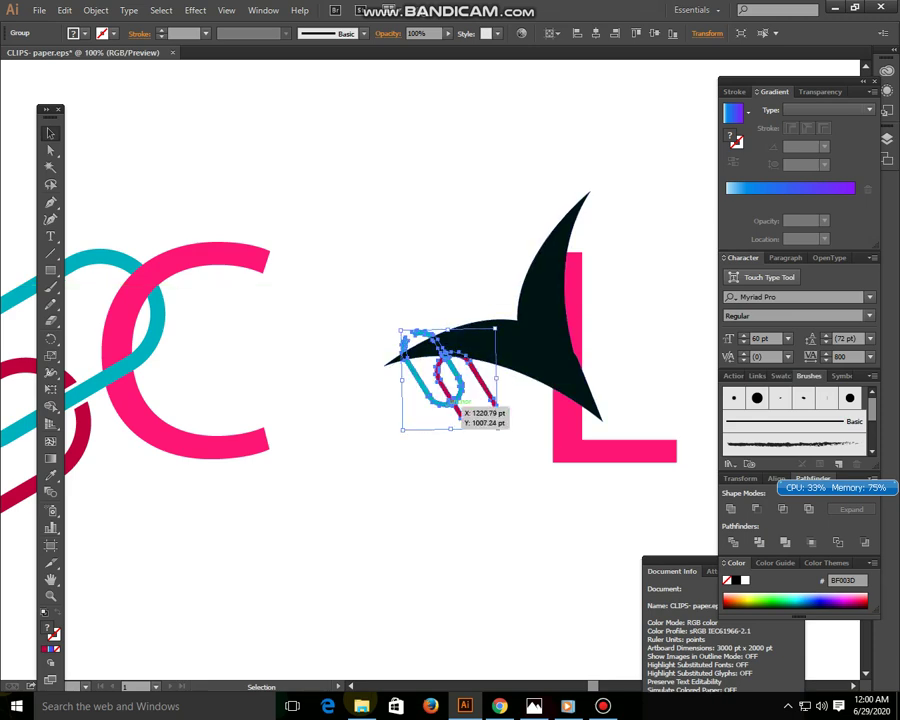
Move the clip group onto the L's stem and bring it in front of the swoosh
{"action": "mouse_move", "coordinate": [443, 379]}
{"action": "left_mouse_down"}
{"action": "mouse_move", "coordinate": [583, 357]}
{"action": "mouse_move", "coordinate": [587, 365]}
{"action": "left_mouse_up"}
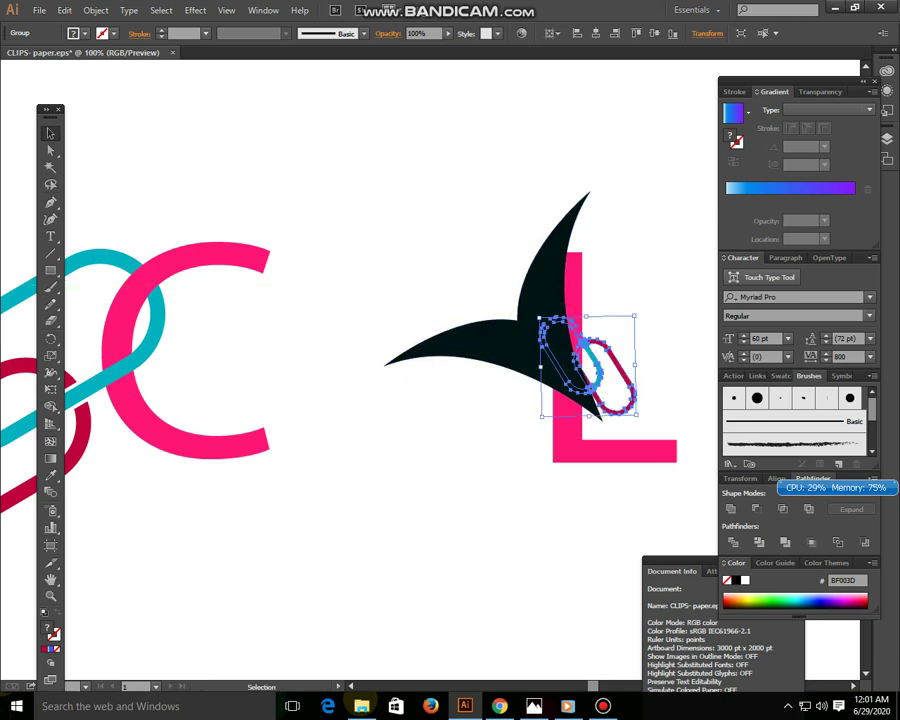
{"action": "right_click", "coordinate": [594, 369]}
{"action": "mouse_move", "coordinate": [634, 489]}
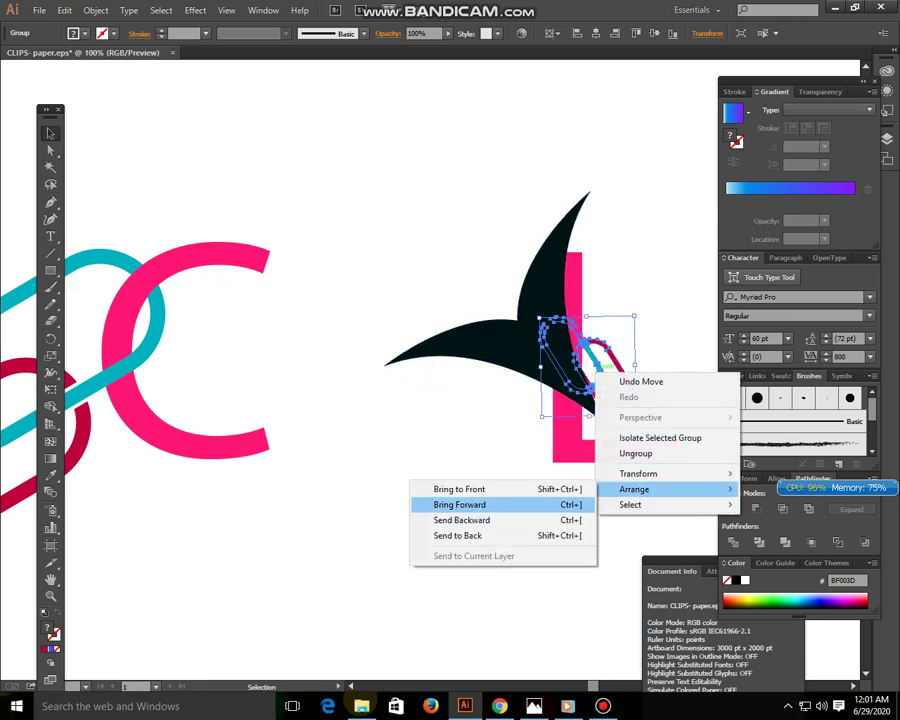
{"action": "left_click", "coordinate": [470, 489]}
{"action": "left_click", "coordinate": [430, 260]}
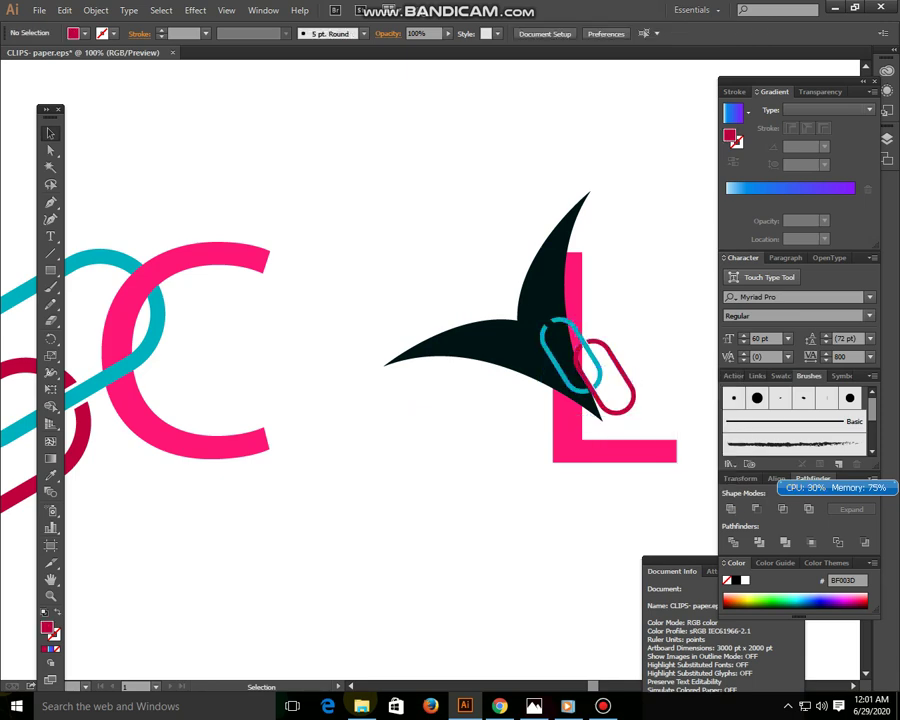
{"action": "left_click_drag", "start_coordinate": [500, 330], "coordinate": [493, 342]}
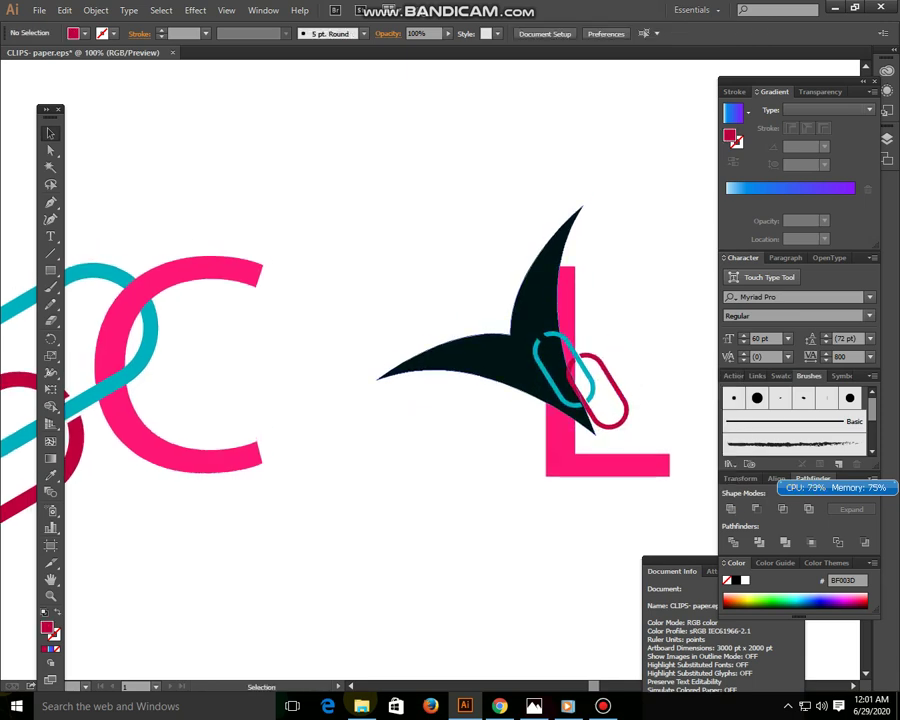
{"action": "left_click", "coordinate": [470, 350]}
Fill the dark swoosh with purple #39006A
{"action": "left_click", "coordinate": [780, 600]}
{"action": "left_click", "coordinate": [822, 605]}
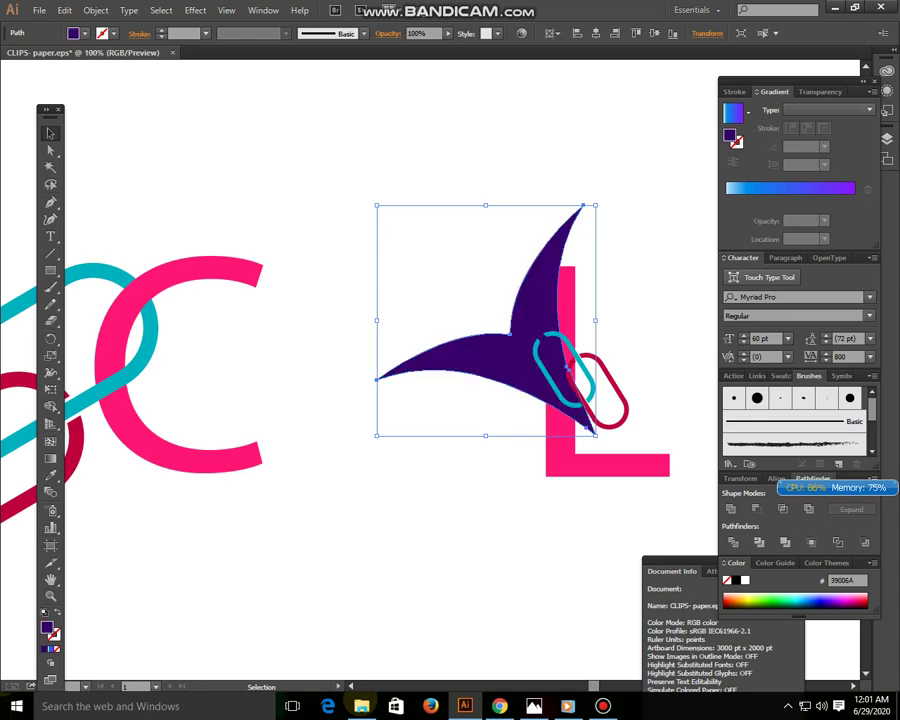
{"action": "key", "text": "ctrl+shift+a"}
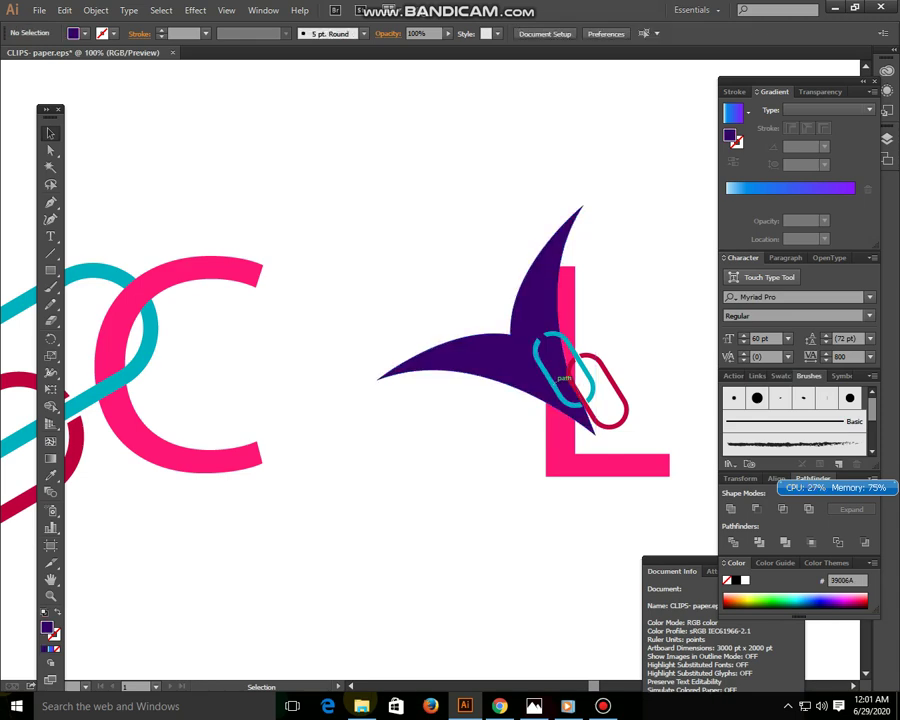
Ungroup the paper-clip pair so the teal and red clips are separate
{"action": "left_click", "coordinate": [565, 376]}
{"action": "right_click", "coordinate": [556, 382]}
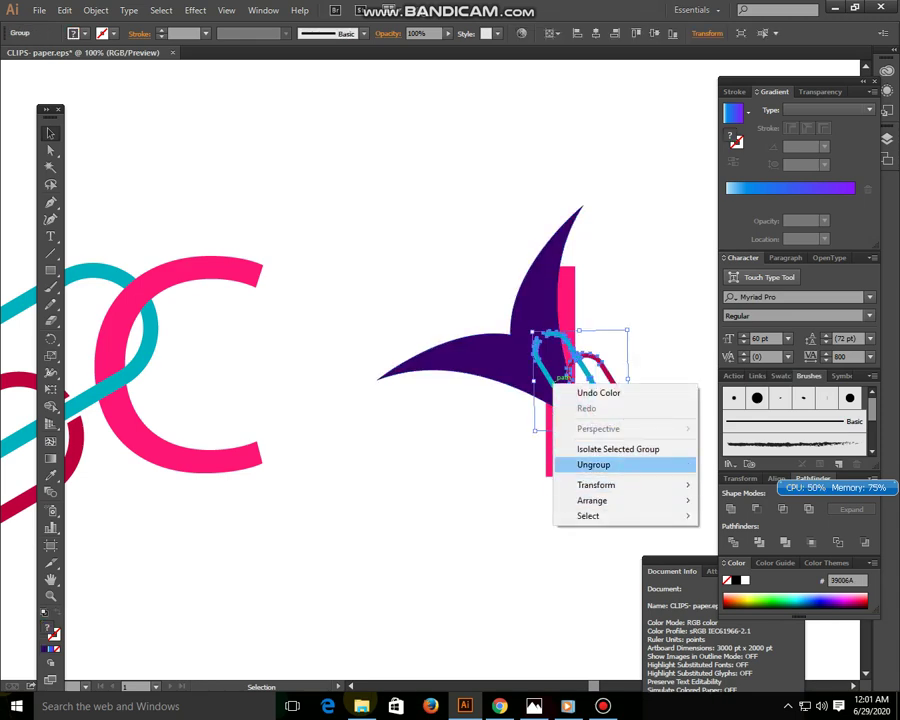
{"action": "left_click", "coordinate": [593, 464]}
{"action": "key", "text": "ctrl+shift+a"}
{"action": "left_click", "coordinate": [552, 372]}
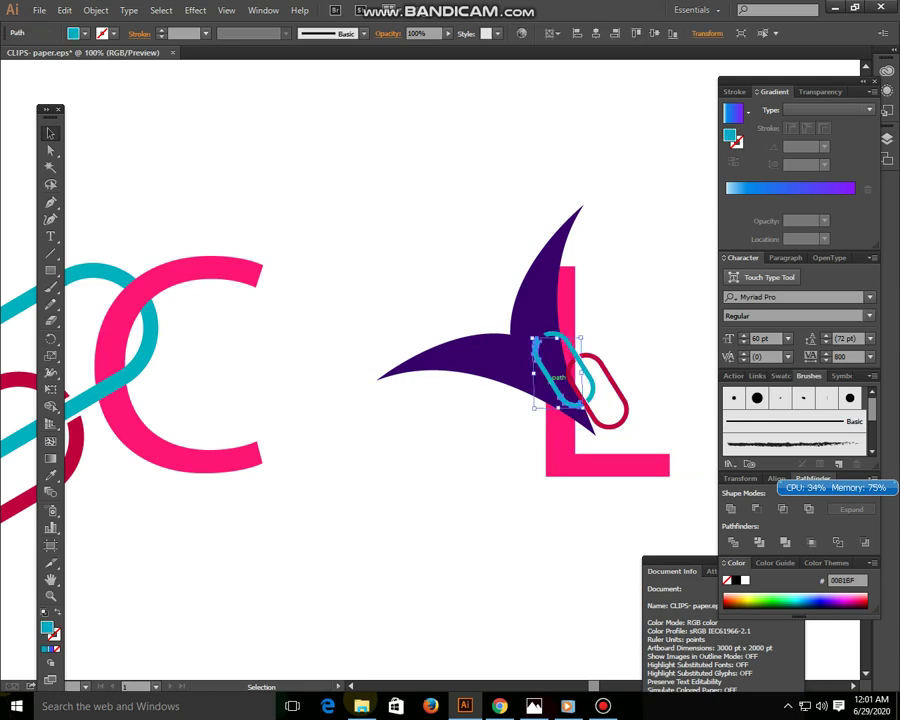
{"action": "left_click_drag", "start_coordinate": [561, 334], "coordinate": [561, 333]}
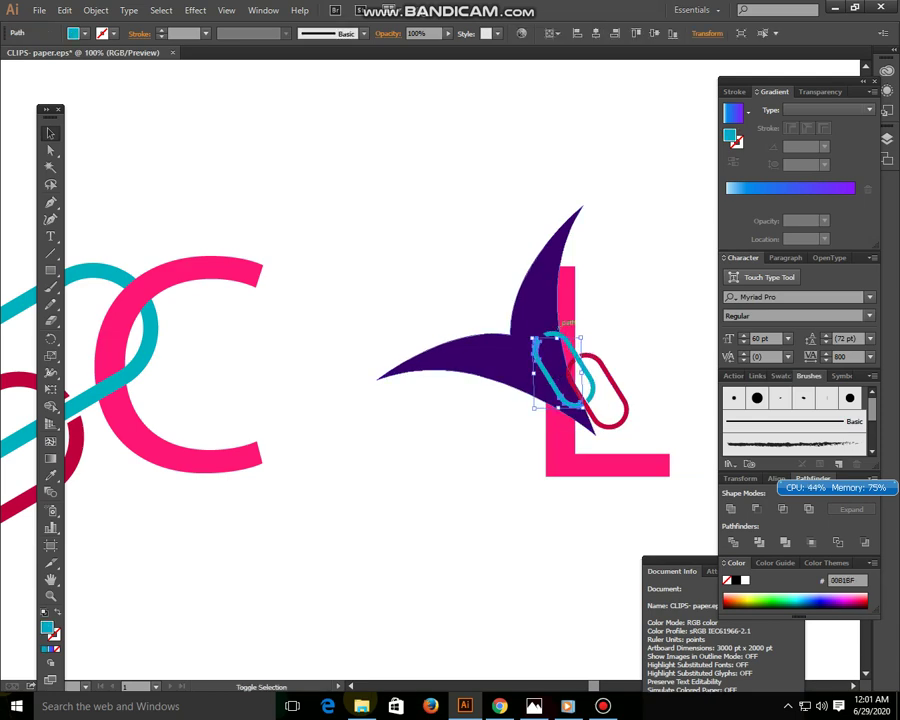
{"action": "key", "text": "ctrl+shift+a"}
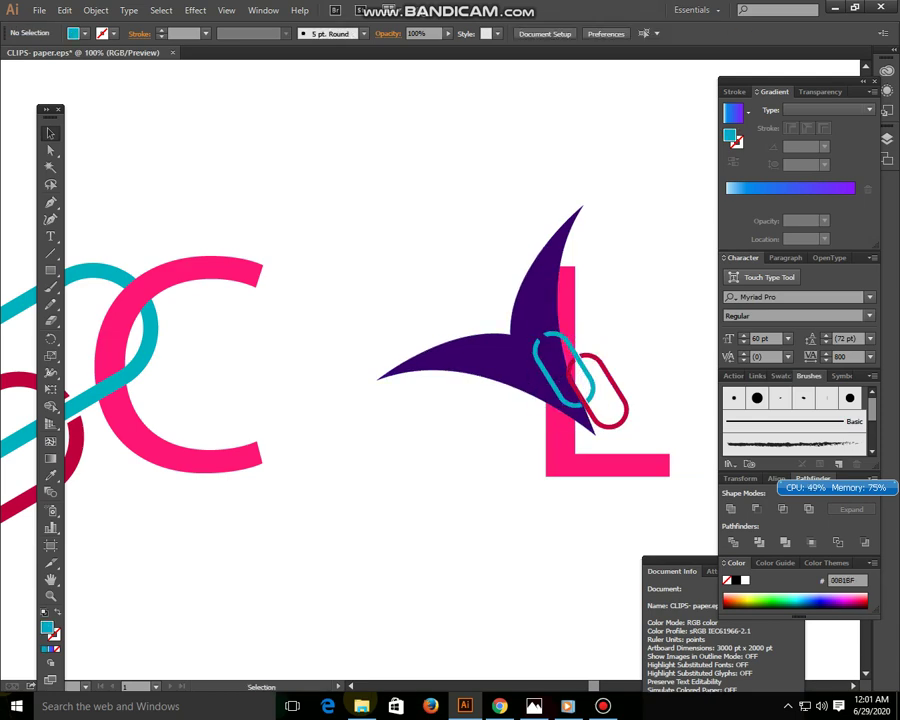
Zoom out to 16.67% to see the whole artboard
{"action": "key", "text": "a"}
{"action": "key", "text": "ctrl+minus"}
{"action": "key", "text": "ctrl+minus"}
{"action": "key", "text": "ctrl+minus"}
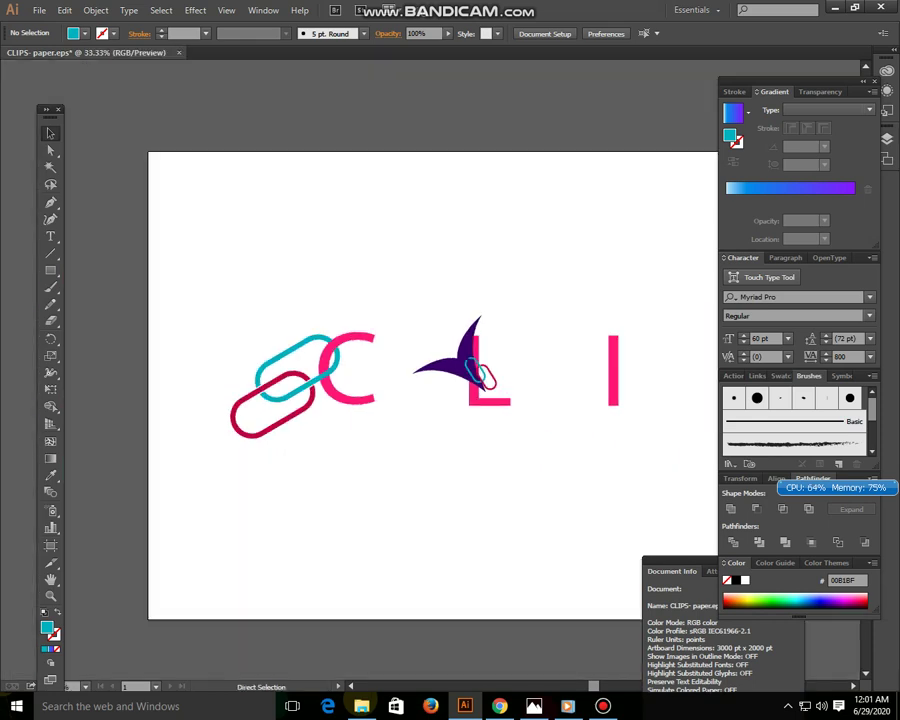
{"action": "key", "text": "ctrl+minus"}
{"action": "key", "text": "ctrl+minus"}
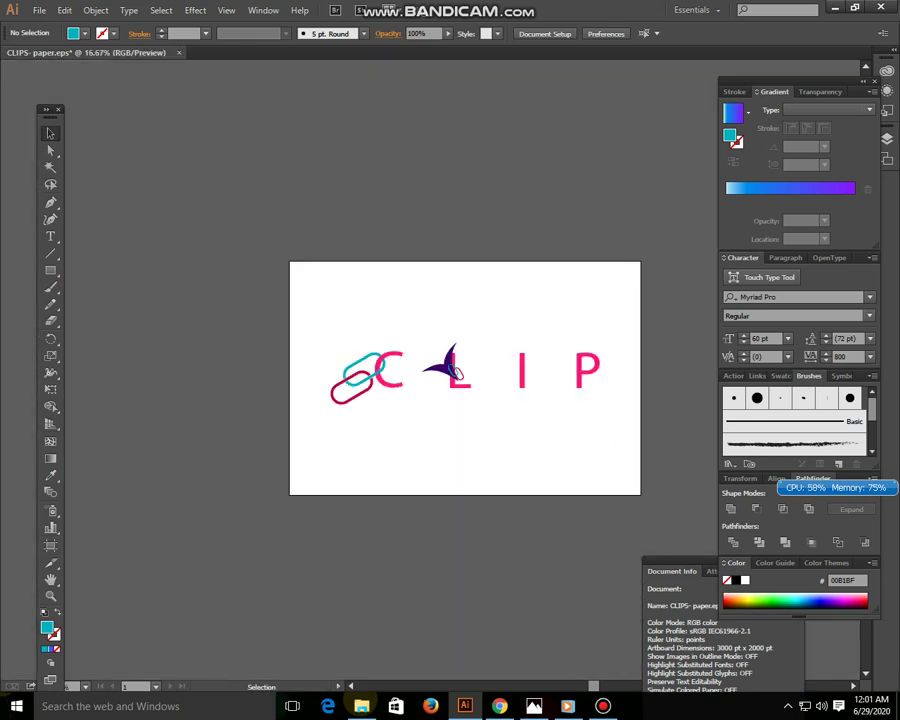
{"action": "left_click_drag", "start_coordinate": [452, 372], "coordinate": [450, 376]}
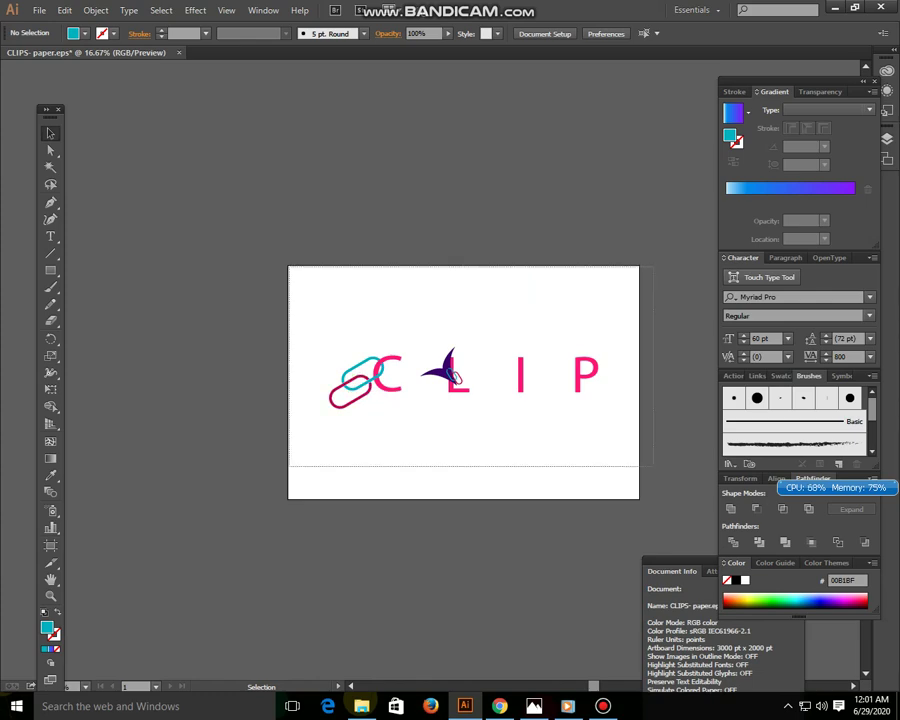
{"action": "key", "text": "ctrl+a"}
{"action": "key", "text": "ctrl+shift+a"}
Draw an artboard-sized rectangle, send it to the back, and fill it navy #080055
{"action": "key", "text": "m"}
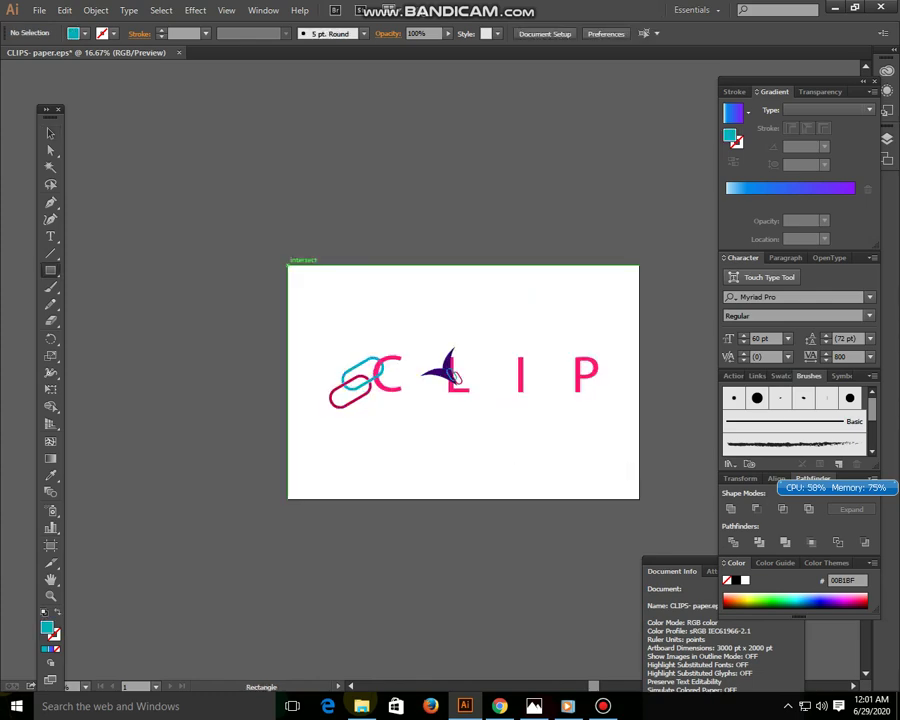
{"action": "left_click_drag", "start_coordinate": [288, 265], "coordinate": [639, 499]}
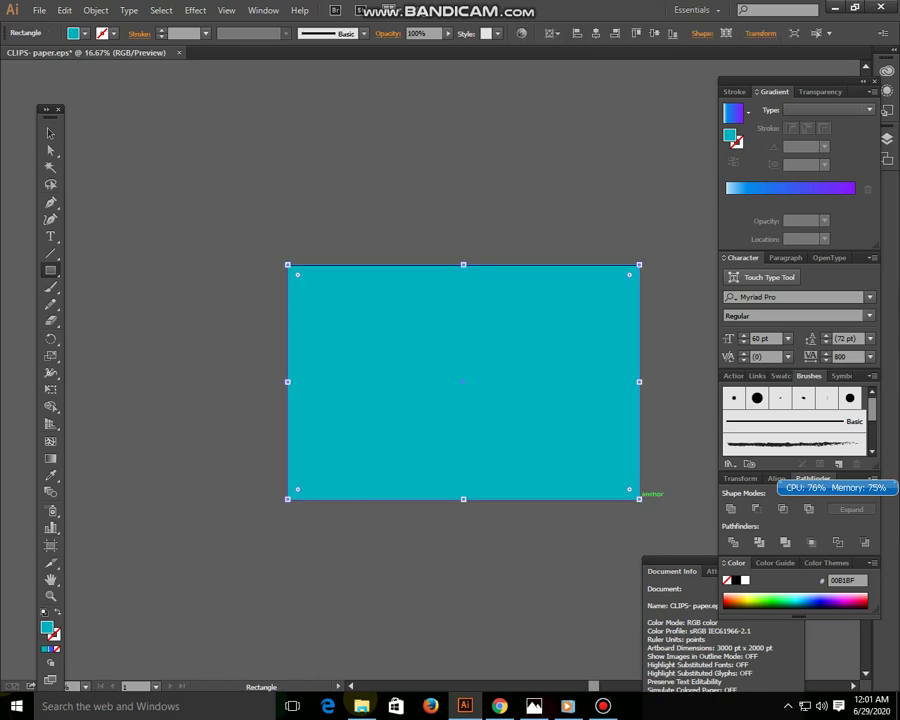
{"action": "right_click", "coordinate": [605, 259]}
{"action": "mouse_move", "coordinate": [660, 459]}
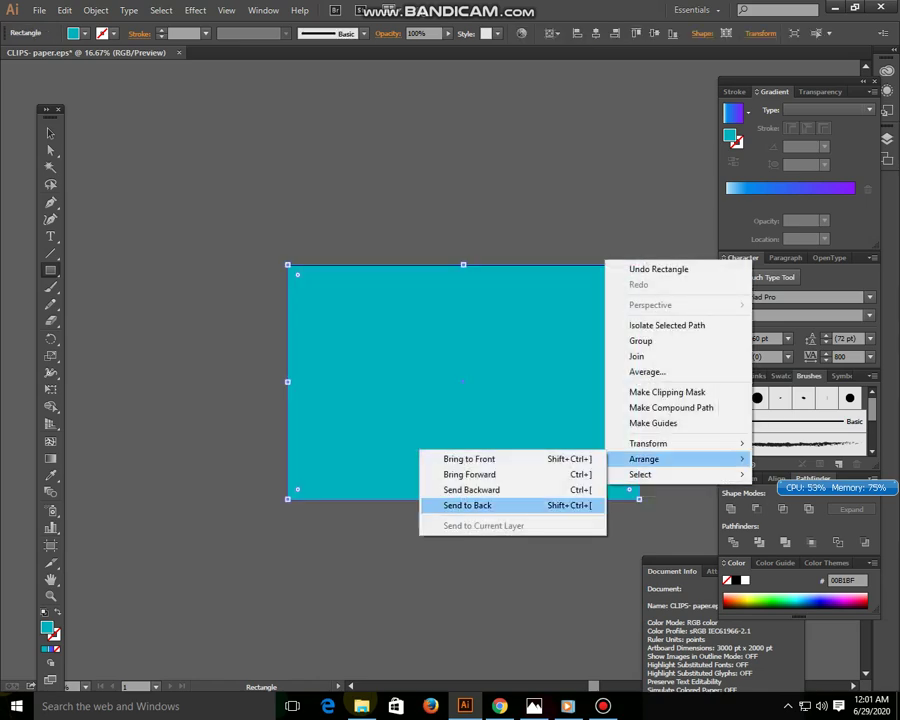
{"action": "left_click", "coordinate": [467, 505]}
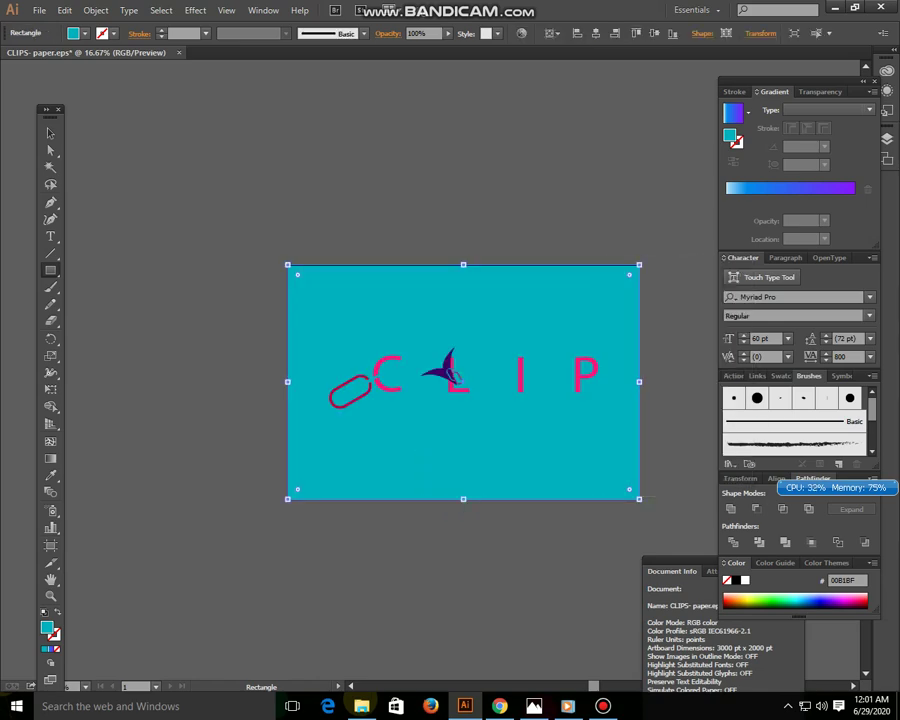
{"action": "left_click", "coordinate": [452, 372]}
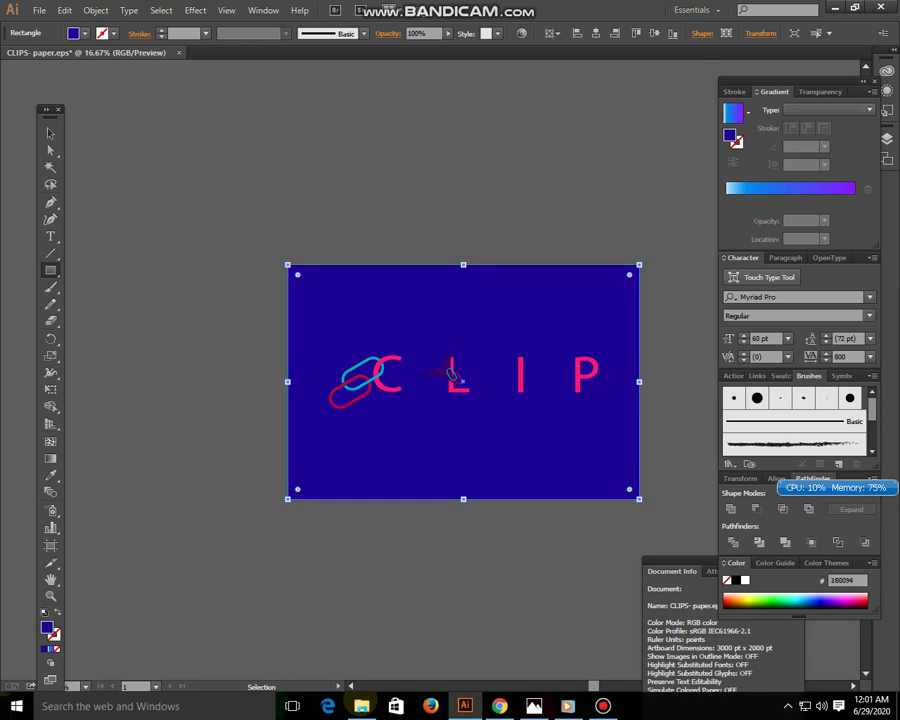
{"action": "left_click", "coordinate": [452, 374]}
Zoom in to 33.33% and select the swoosh shape beside the L
{"action": "key", "text": "ctrl+shift+a"}
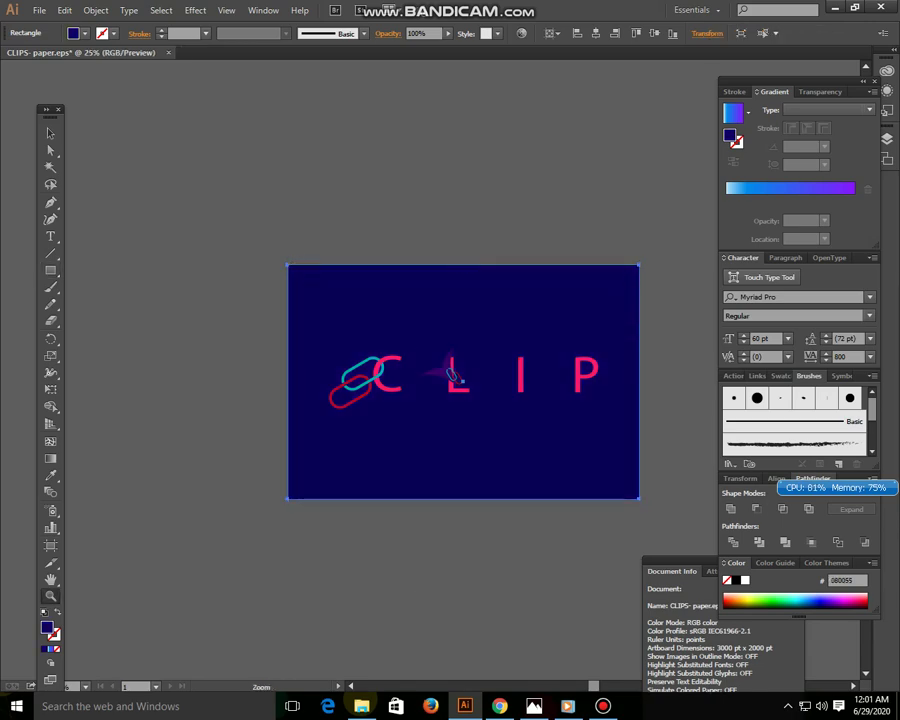
{"action": "left_click", "coordinate": [456, 430]}
{"action": "key", "text": "v"}
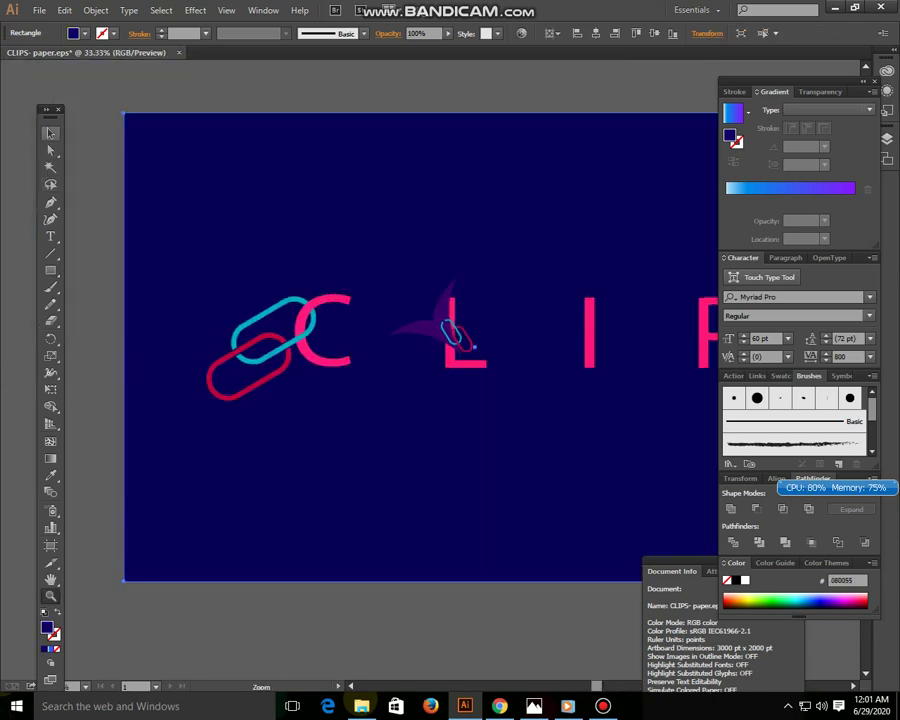
{"action": "left_click", "coordinate": [128, 116]}
{"action": "left_click_drag", "start_coordinate": [452, 333], "coordinate": [460, 335]}
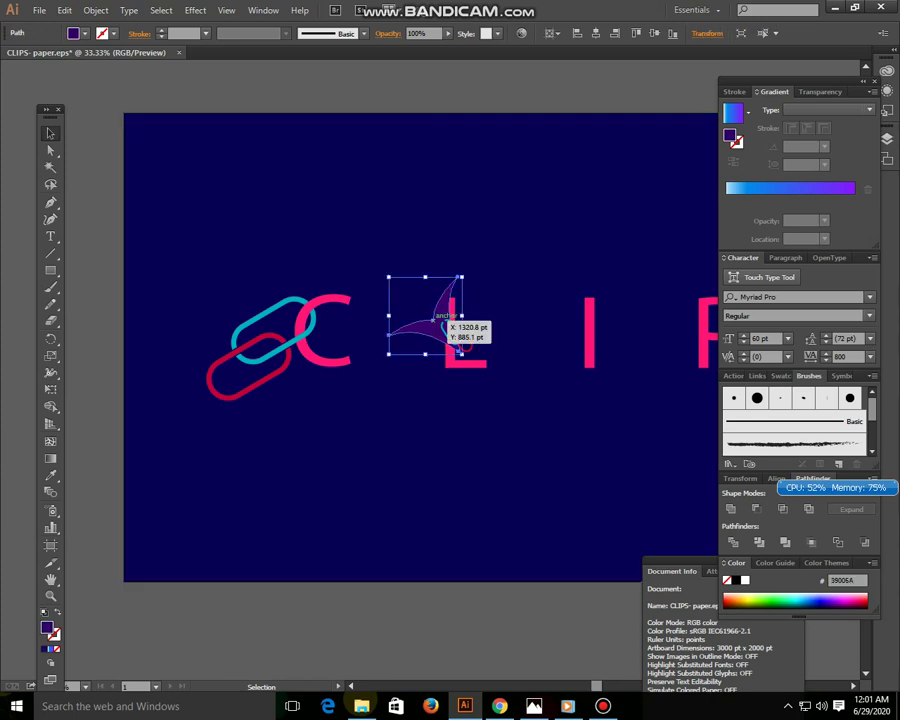
Try several fills on the swoosh, settling on purple 7900AA
{"action": "left_click_drag", "start_coordinate": [769, 597], "coordinate": [795, 607]}
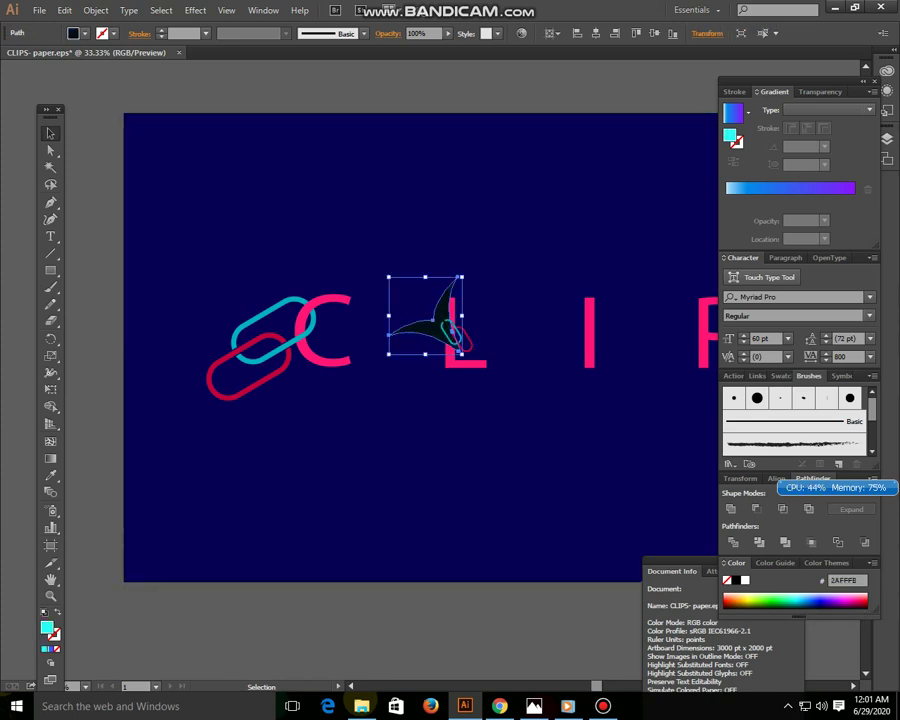
{"action": "left_click", "coordinate": [794, 600]}
{"action": "left_click", "coordinate": [744, 580]}
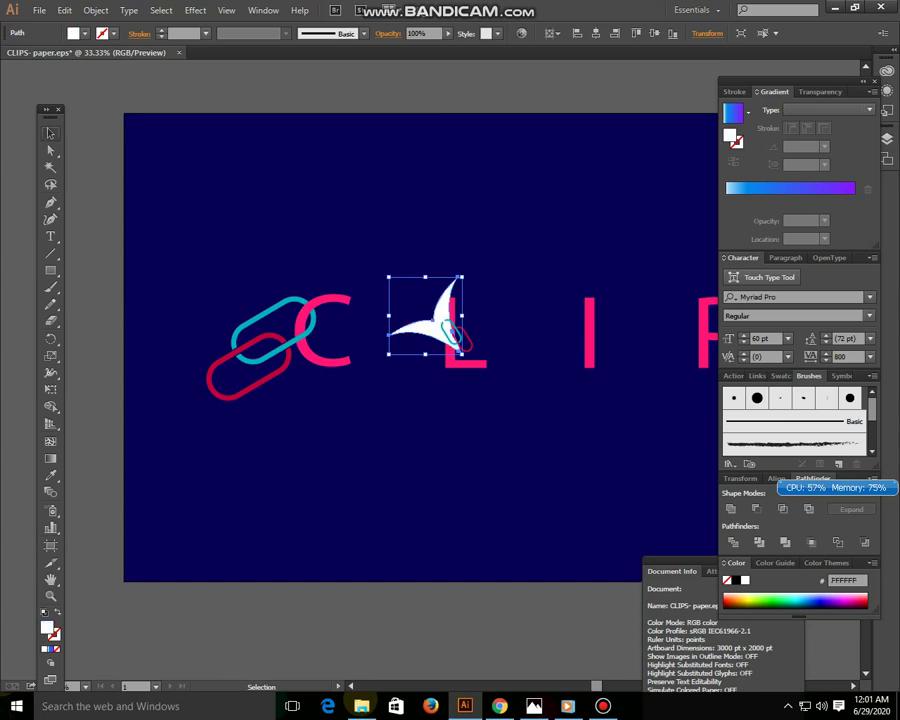
{"action": "left_click", "coordinate": [761, 599]}
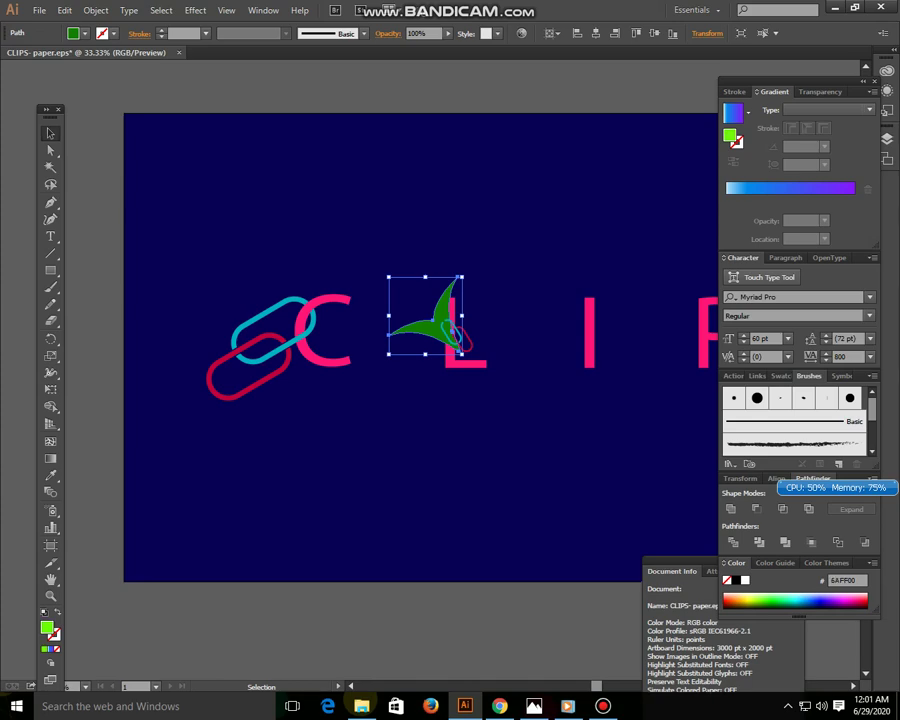
{"action": "left_click", "coordinate": [794, 604]}
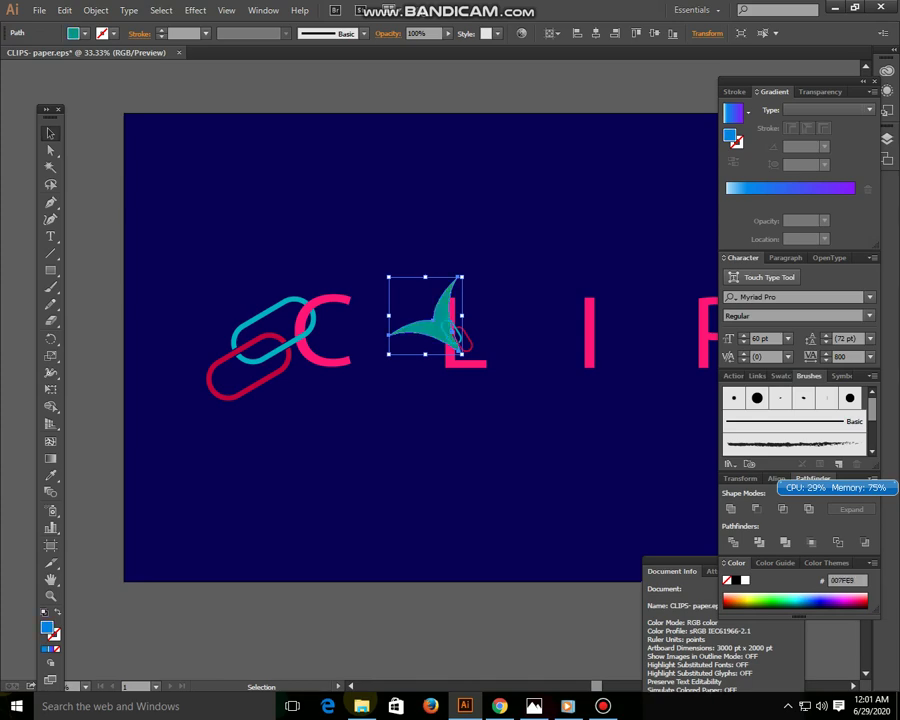
{"action": "left_click", "coordinate": [836, 603]}
{"action": "left_click", "coordinate": [834, 606]}
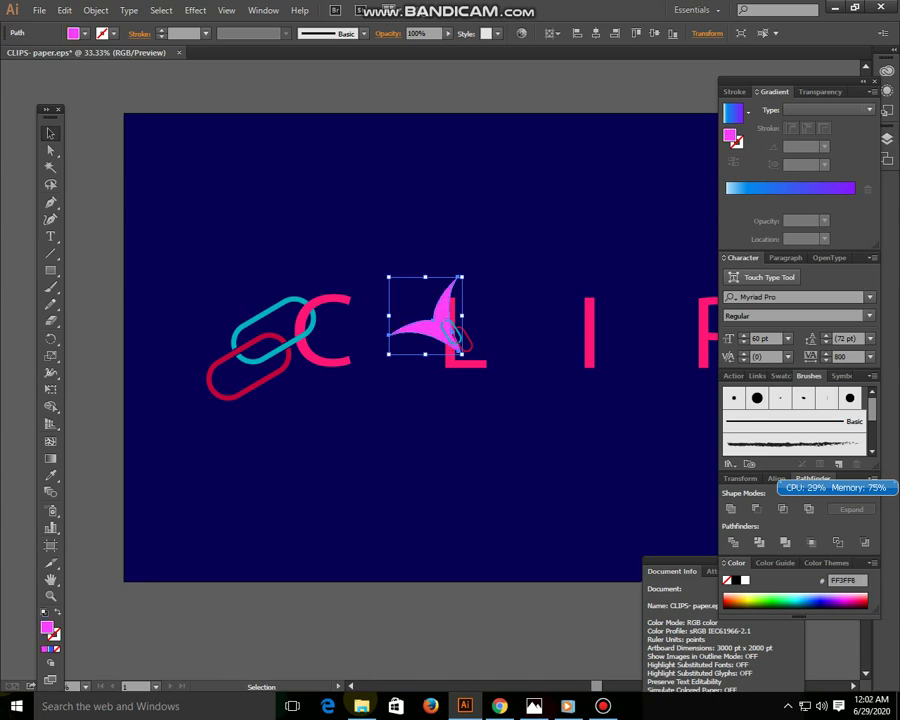
{"action": "key", "text": "ctrl+shift+a"}
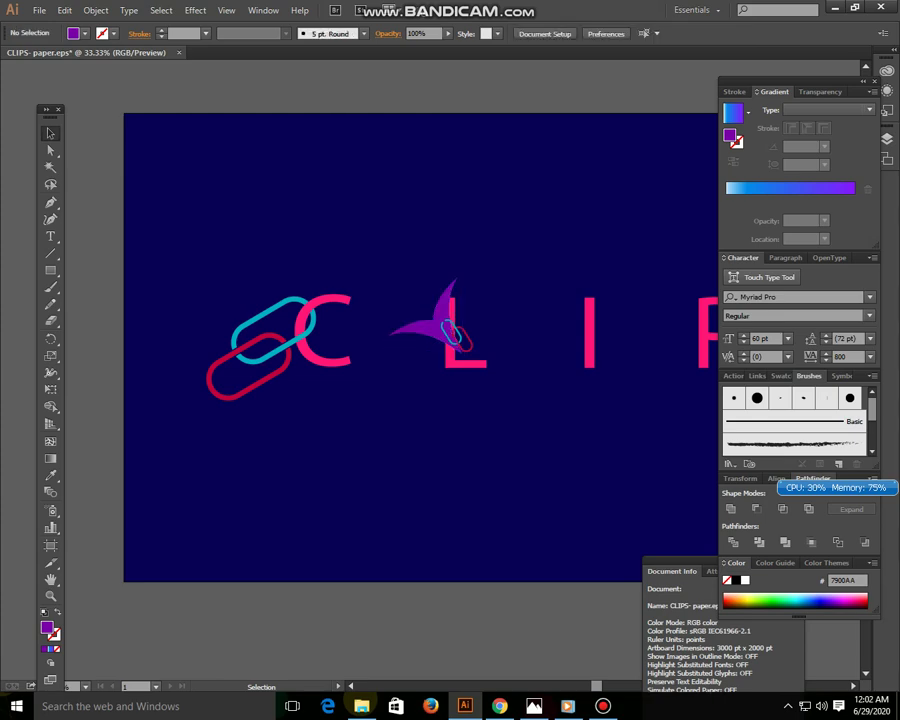
{"action": "left_click_drag", "start_coordinate": [450, 350], "coordinate": [378, 303]}
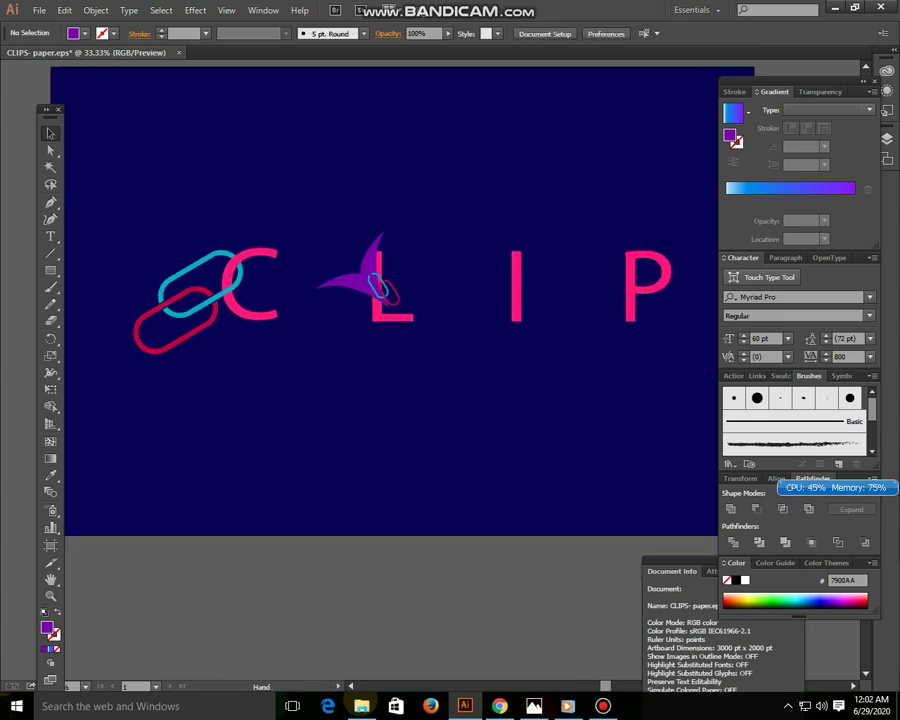
Duplicate the purple leaf slightly up-left and fill the copy white
{"action": "left_click", "coordinate": [365, 265]}
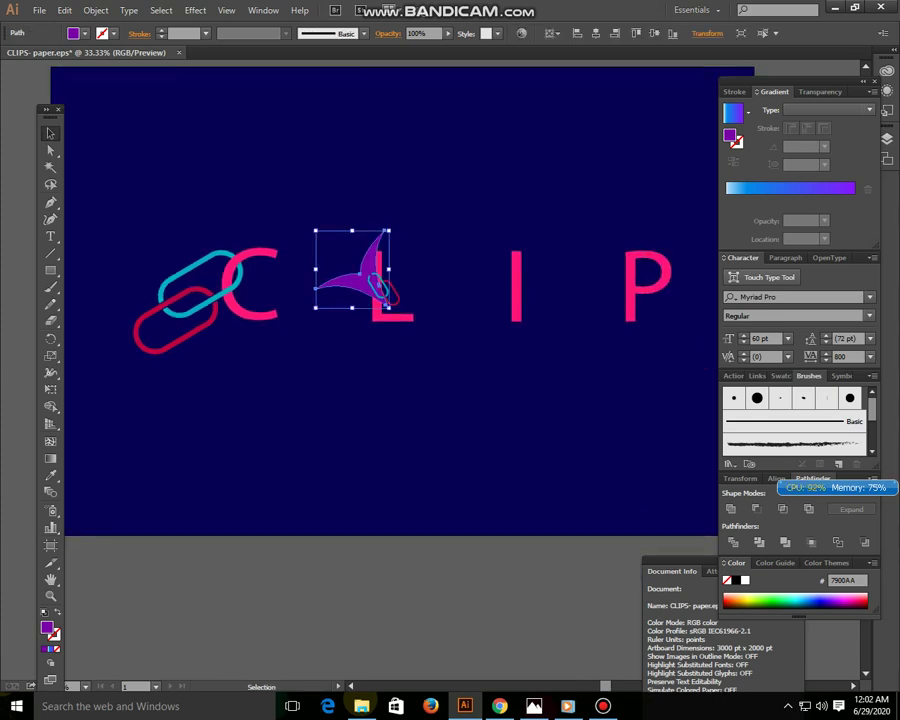
{"action": "left_click_drag", "start_coordinate": [365, 265], "coordinate": [356, 258]}
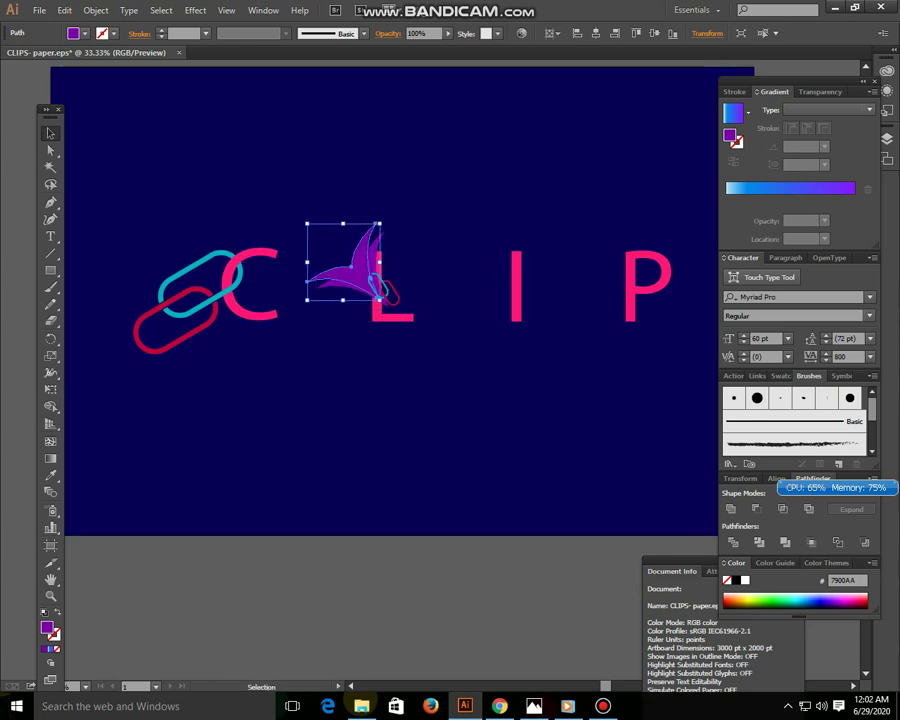
{"action": "left_click", "coordinate": [745, 580]}
{"action": "key", "text": "ctrl+shift+a"}
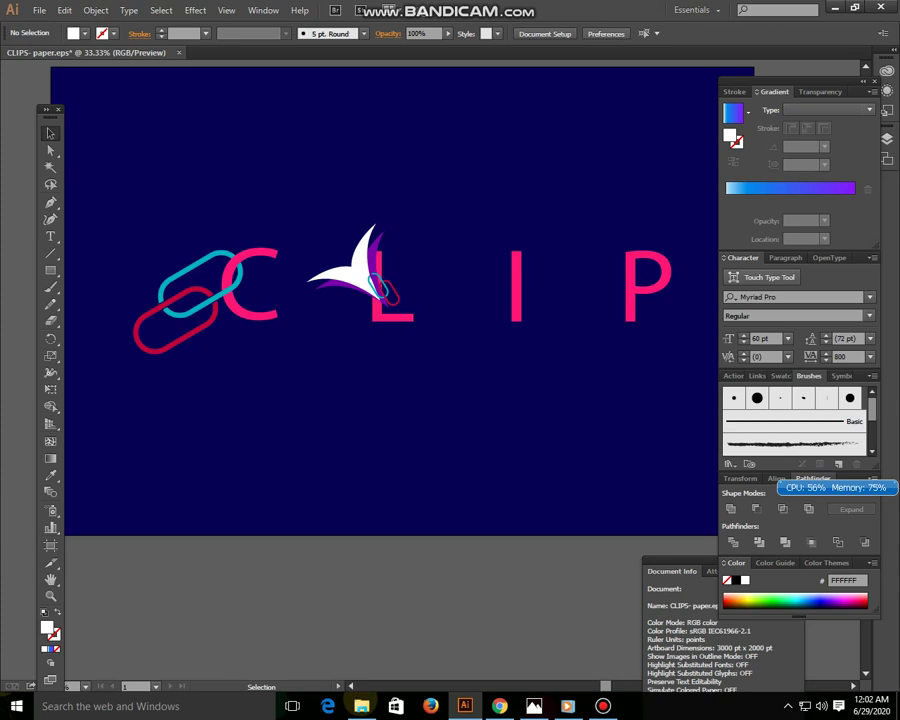
{"action": "left_click", "coordinate": [378, 288]}
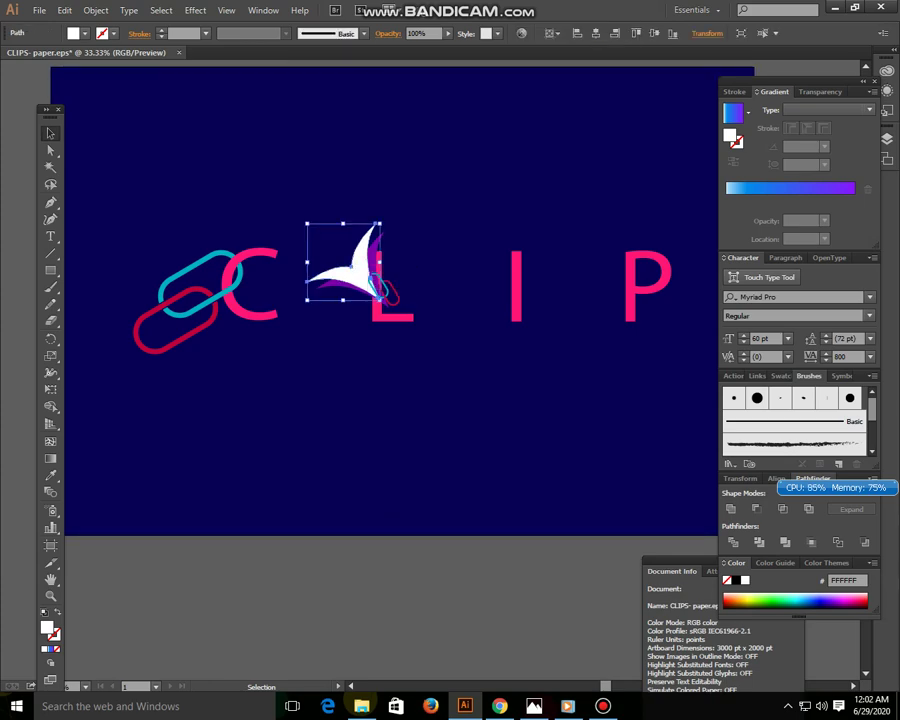
{"action": "left_click", "coordinate": [380, 265], "text": "shift"}
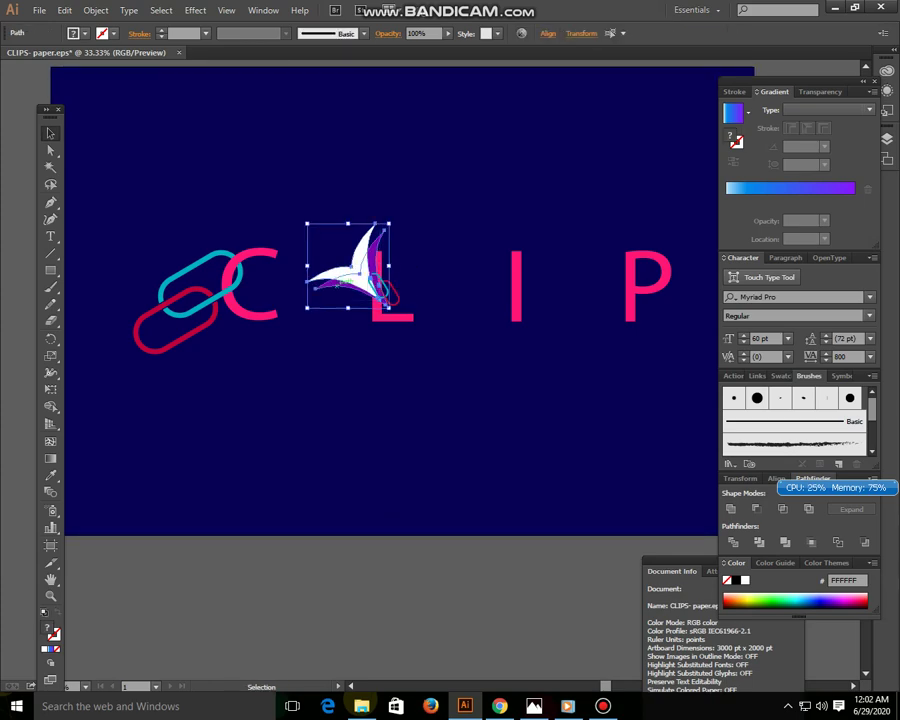
{"action": "right_click", "coordinate": [337, 285]}
{"action": "left_click", "coordinate": [385, 300]}
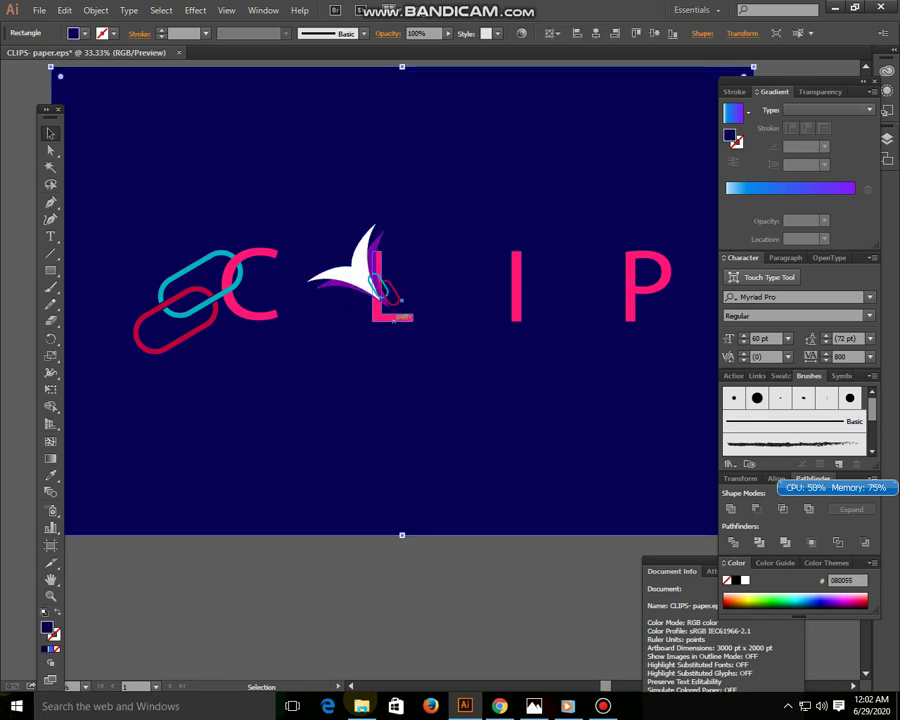
Bring the pink L to the front, then bring the first clip path in front of it
{"action": "right_click", "coordinate": [394, 320]}
{"action": "mouse_move", "coordinate": [440, 437]}
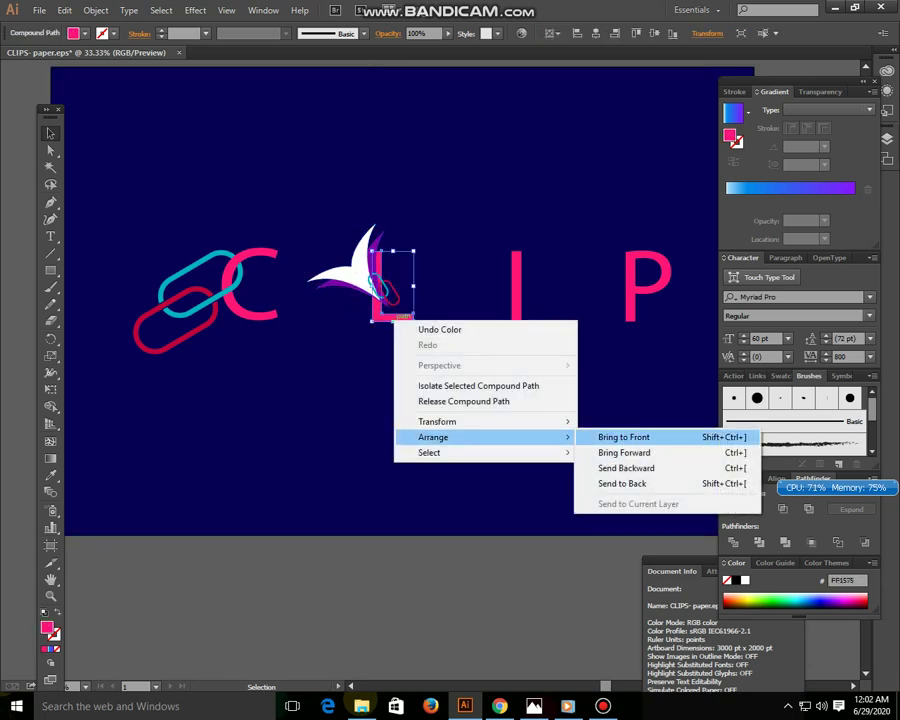
{"action": "left_click", "coordinate": [610, 488]}
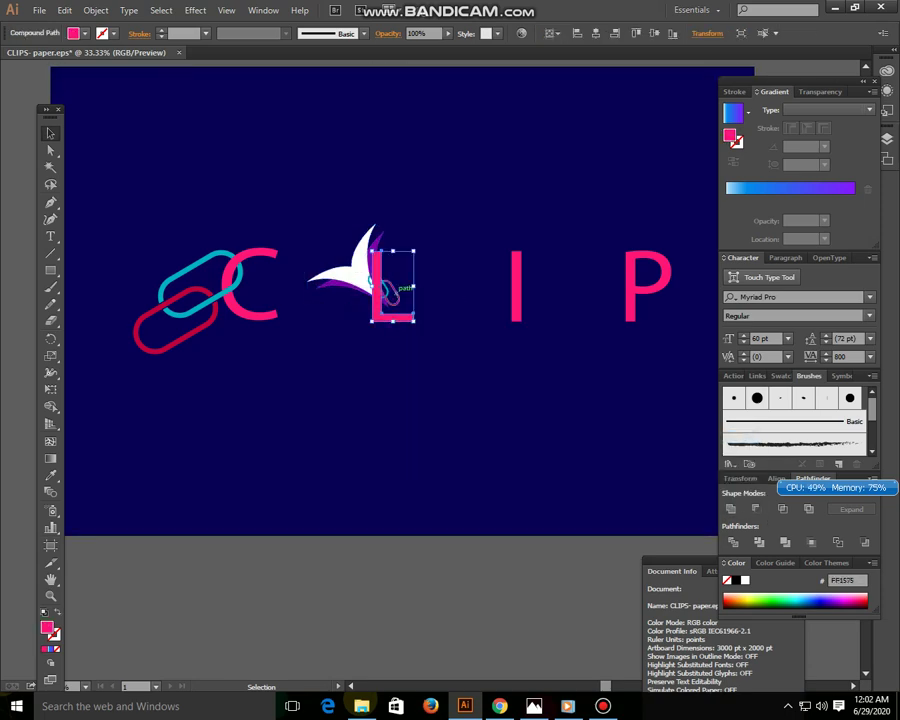
{"action": "left_click", "coordinate": [390, 290]}
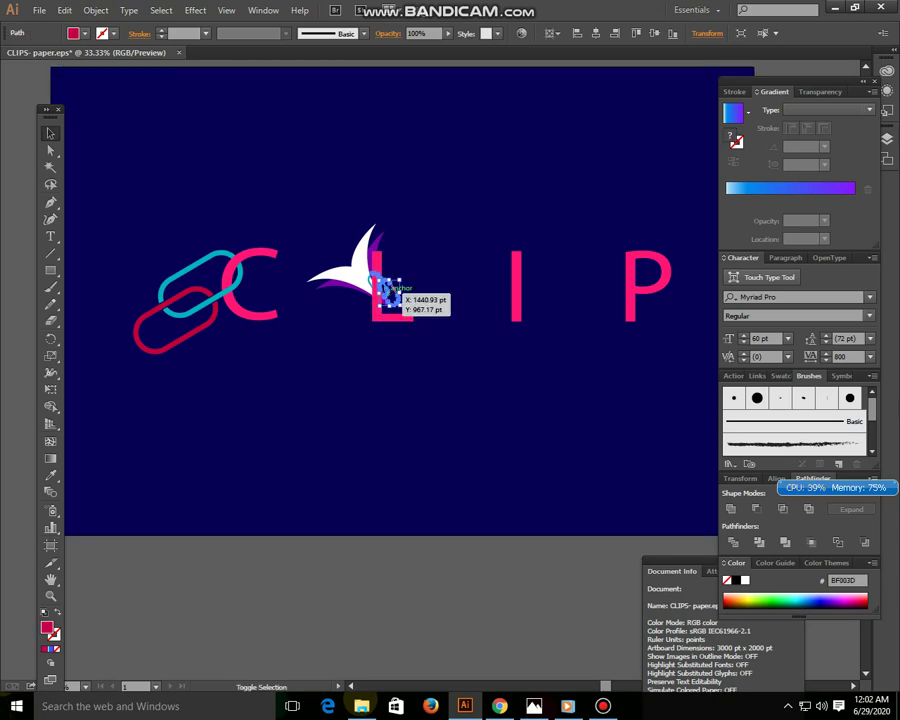
{"action": "right_click", "coordinate": [389, 292]}
{"action": "mouse_move", "coordinate": [427, 477]}
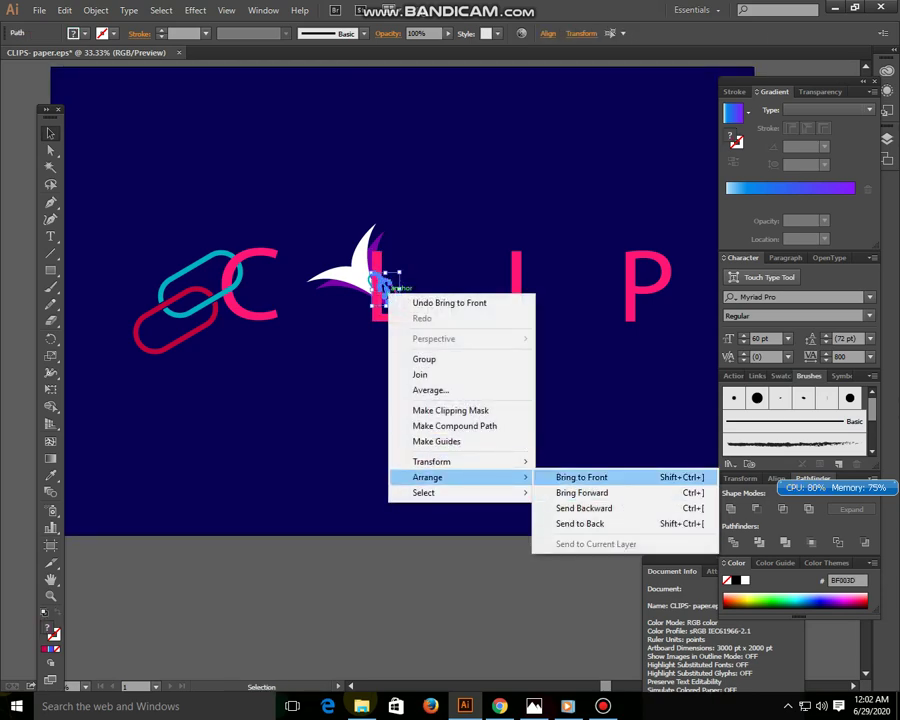
{"action": "left_click", "coordinate": [581, 477]}
{"action": "left_click", "coordinate": [270, 203]}
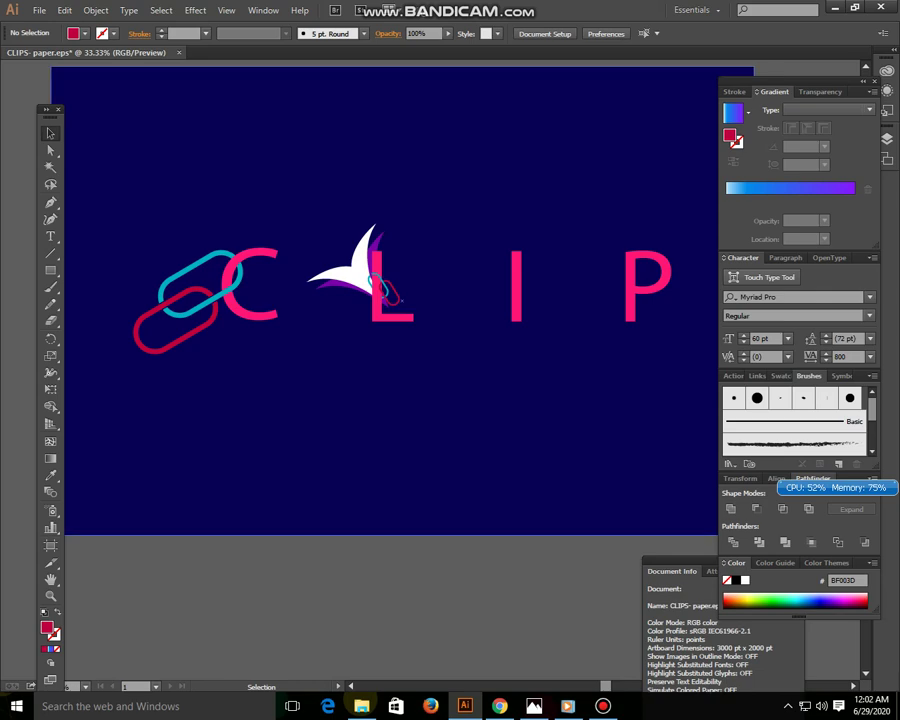
Bring the second clip path in front of the L too
{"action": "left_click", "coordinate": [390, 292]}
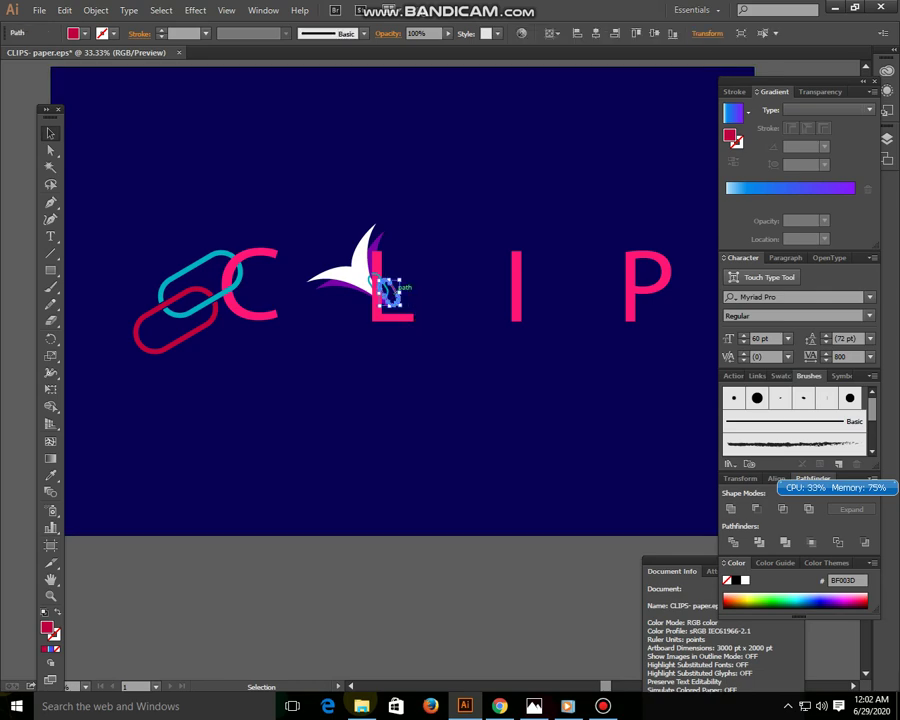
{"action": "right_click", "coordinate": [387, 291]}
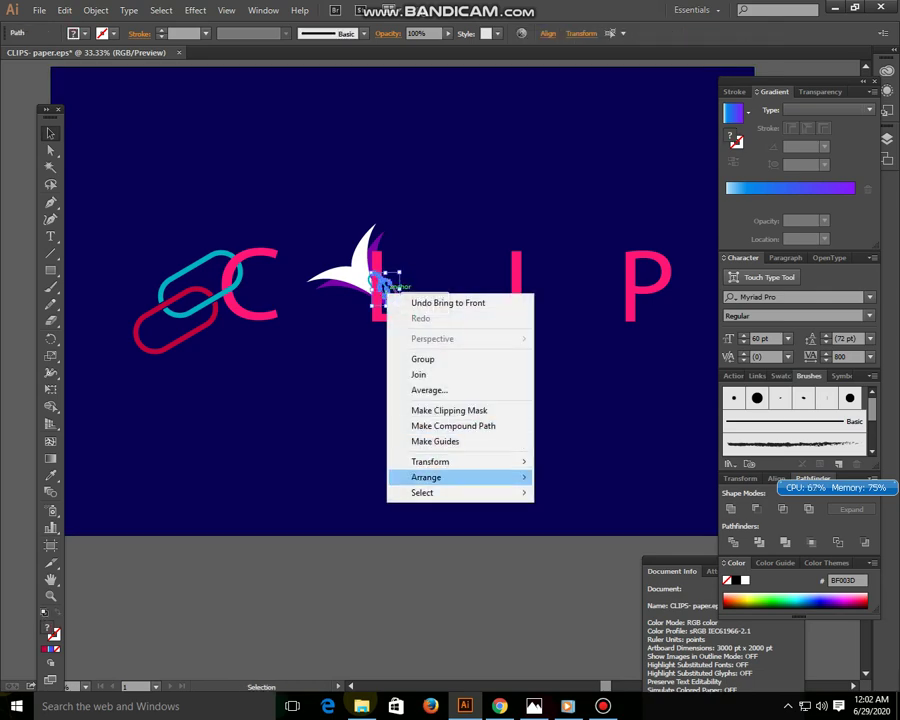
{"action": "left_click", "coordinate": [580, 472]}
{"action": "left_click", "coordinate": [290, 210]}
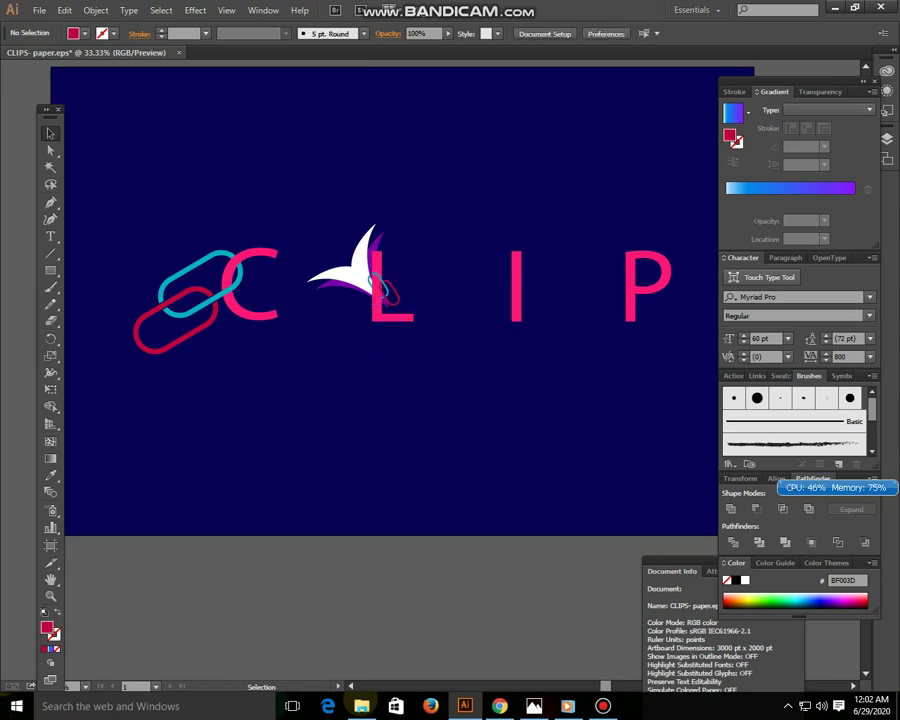
Zoom to 150% on the L and scale up both cyan clip paths
{"action": "key", "text": "ctrl+plus"}
{"action": "key", "text": "ctrl+plus"}
{"action": "key", "text": "ctrl+plus"}
{"action": "key", "text": "ctrl+plus"}
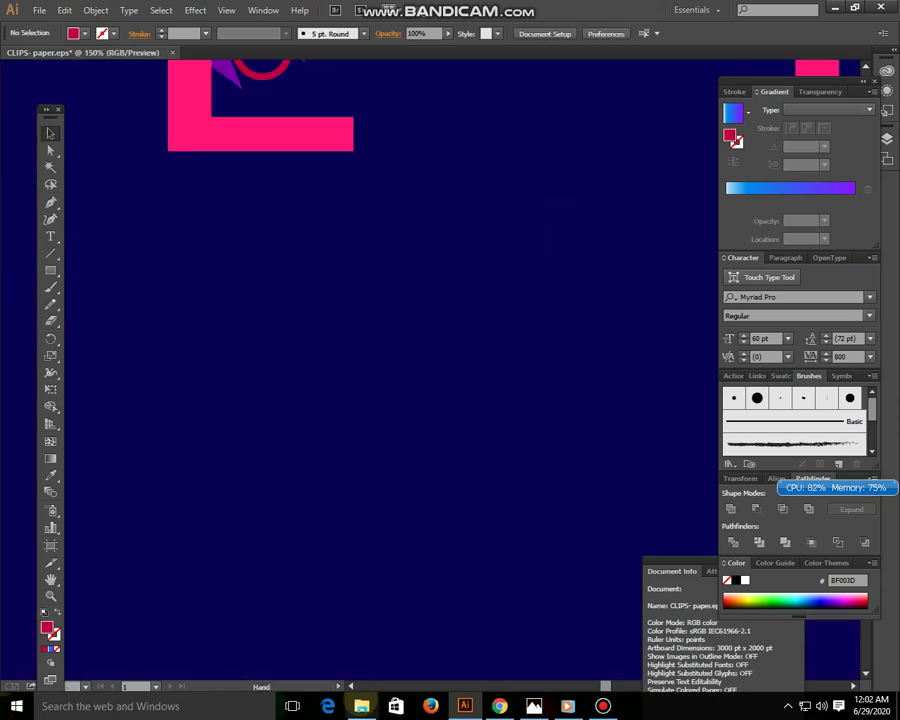
{"action": "left_click_drag", "start_coordinate": [300, 60], "coordinate": [466, 469]}
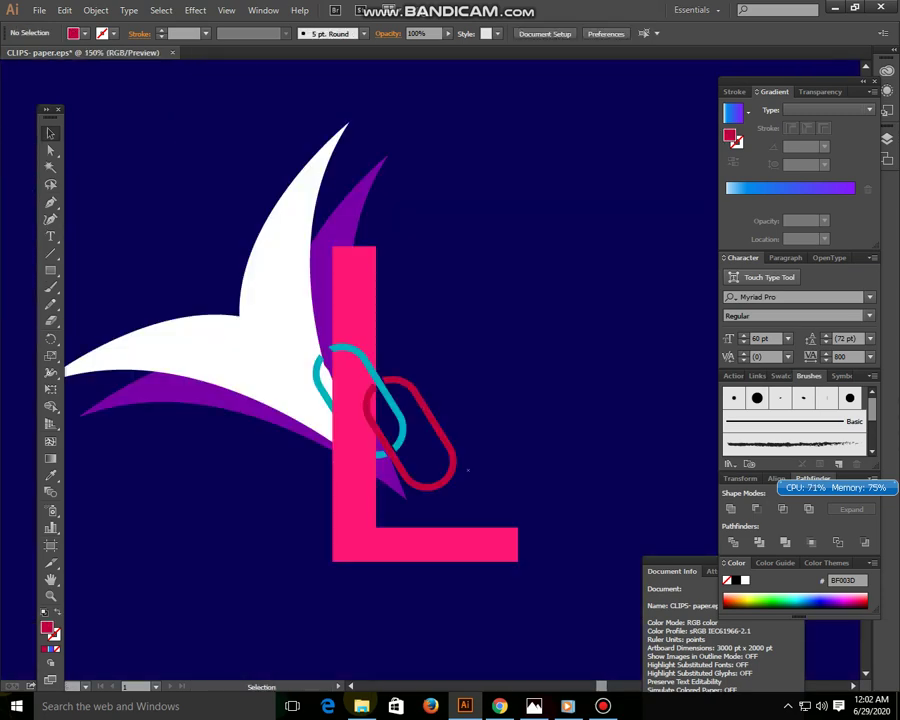
{"action": "left_click", "coordinate": [383, 372]}
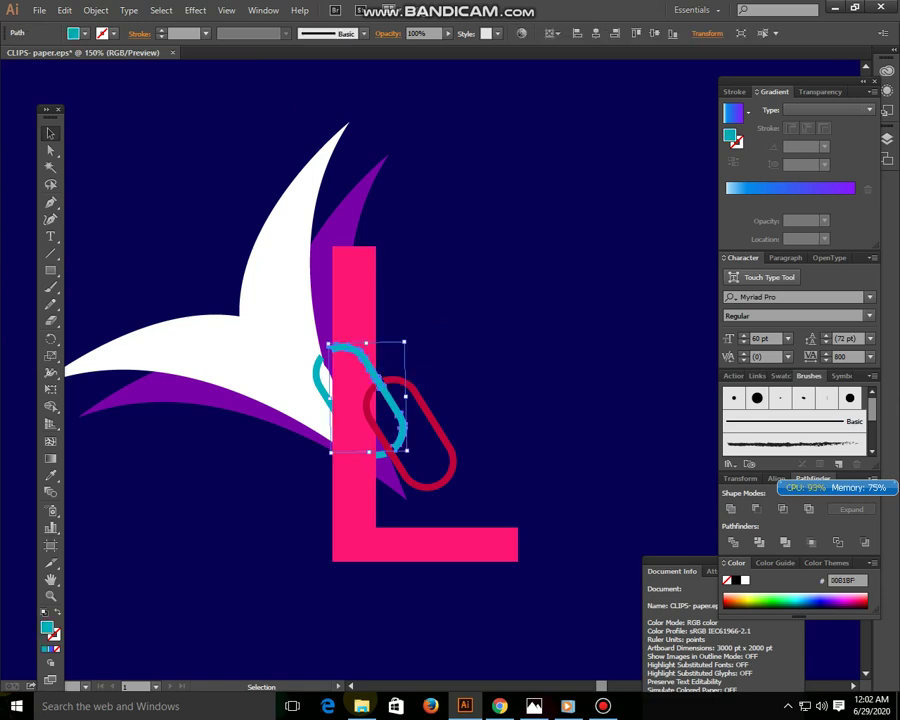
{"action": "left_click", "coordinate": [318, 367], "text": "shift"}
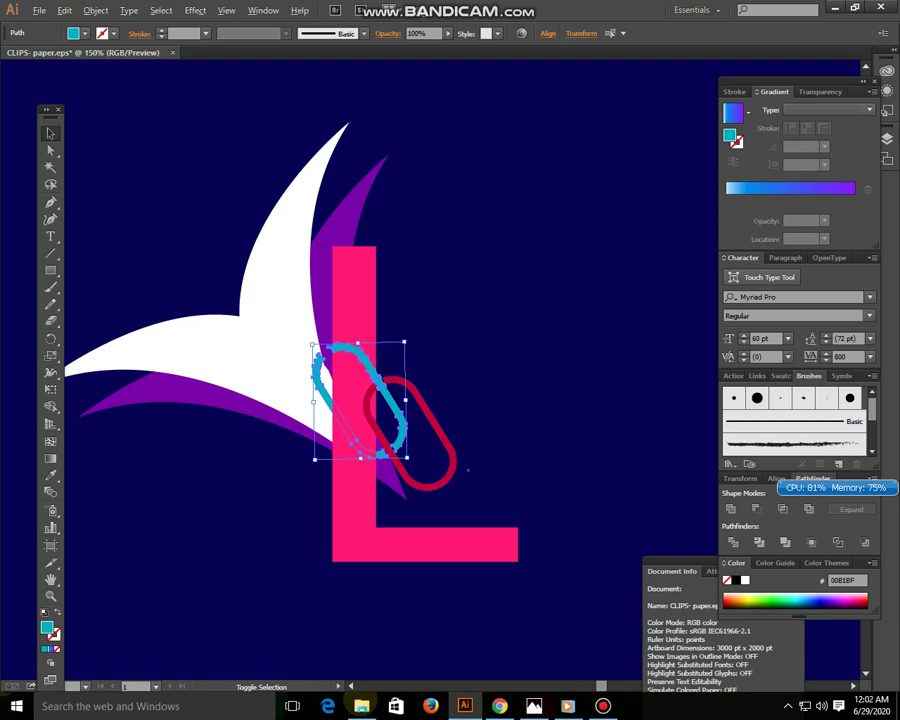
{"action": "mouse_move", "coordinate": [467, 469]}
{"action": "left_mouse_down"}
{"action": "mouse_move", "coordinate": [437, 479]}
{"action": "mouse_move", "coordinate": [459, 466]}
{"action": "left_mouse_up"}
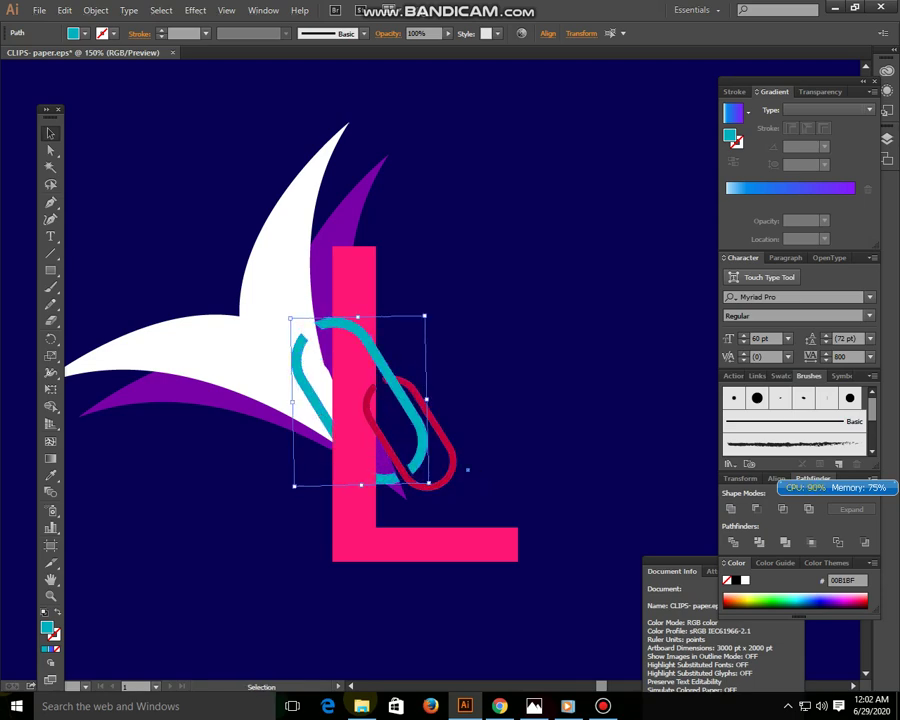
{"action": "left_click", "coordinate": [462, 467]}
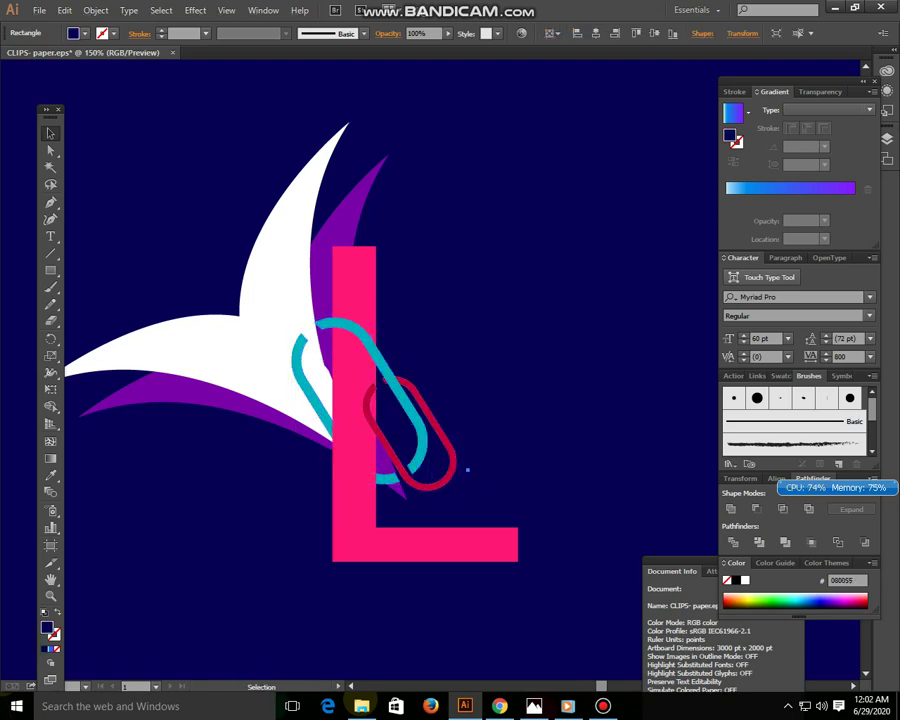
Scale up the red paper clip on the L
{"action": "left_click", "coordinate": [458, 468]}
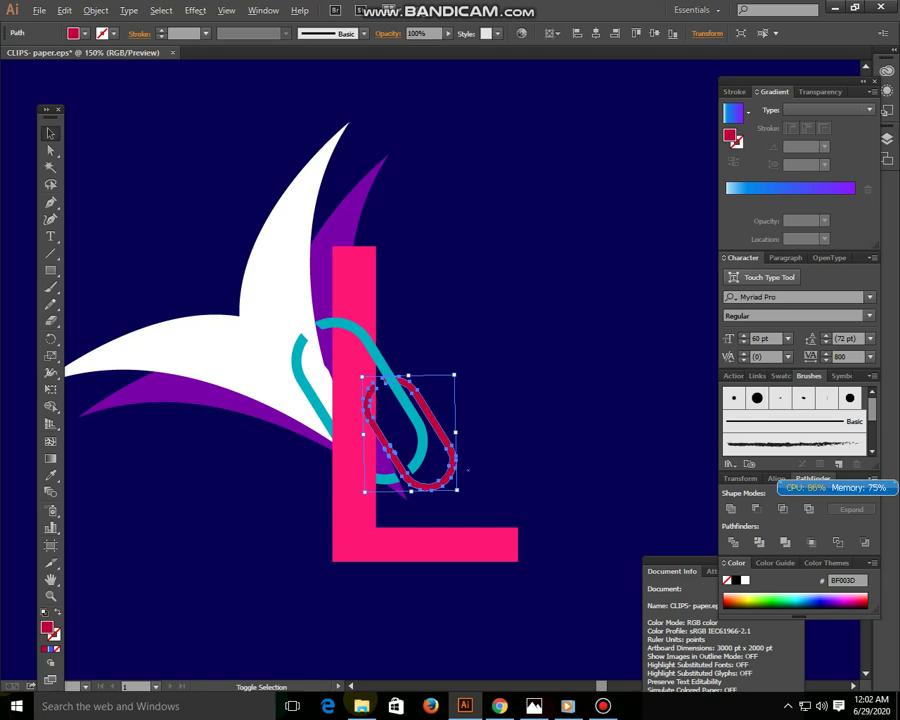
{"action": "left_click_drag", "start_coordinate": [466, 468], "coordinate": [472, 354]}
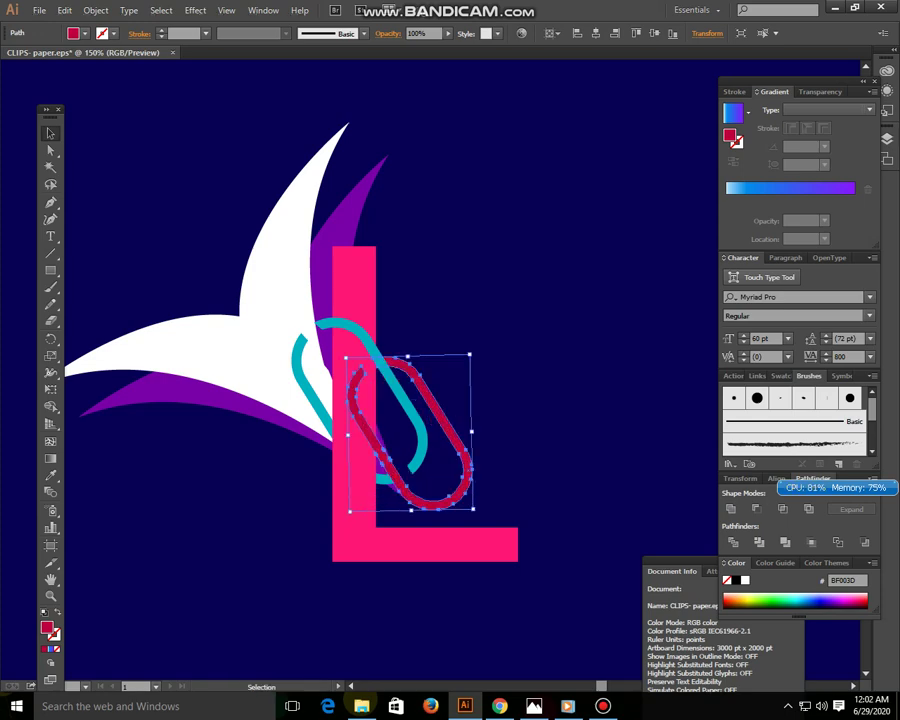
{"action": "left_click", "coordinate": [465, 445]}
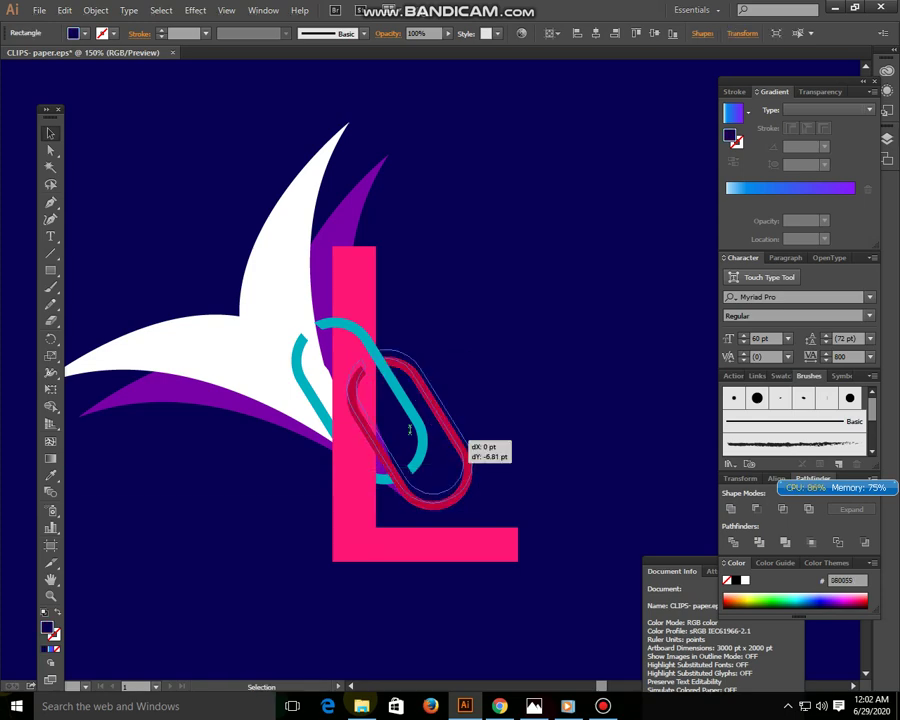
Try green, lavender and magenta fills, then make the clip white FFFFFF
{"action": "left_click", "coordinate": [770, 600]}
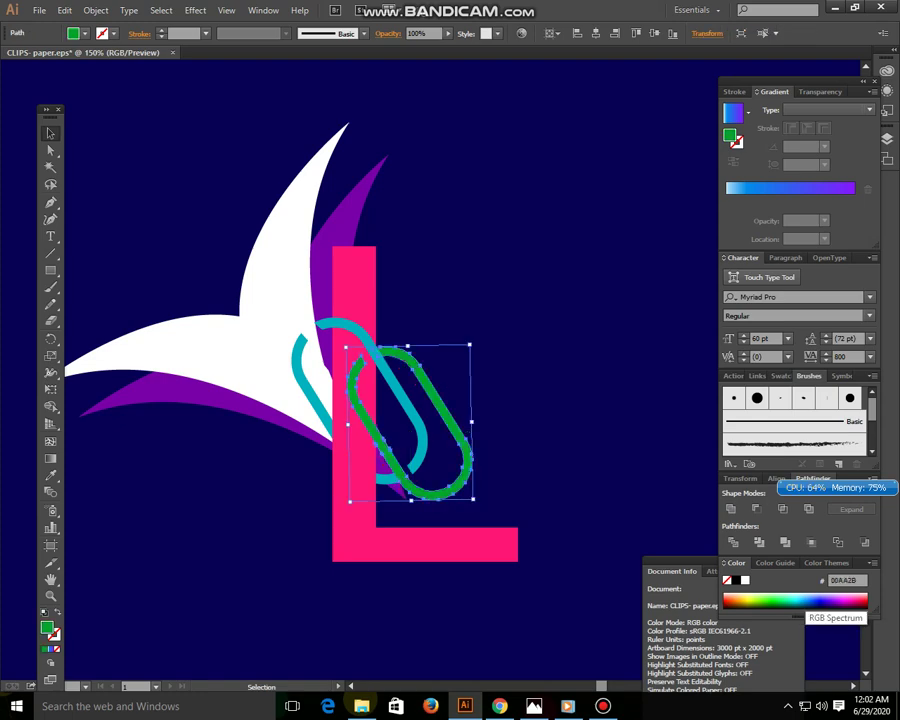
{"action": "left_click", "coordinate": [845, 595]}
{"action": "left_click", "coordinate": [848, 600]}
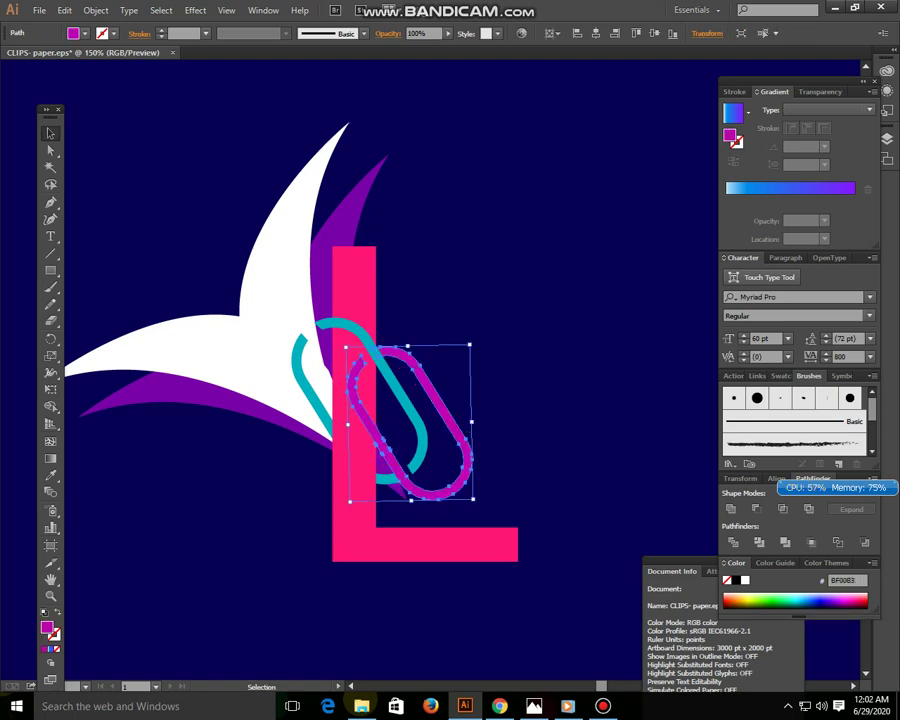
{"action": "left_click", "coordinate": [745, 580]}
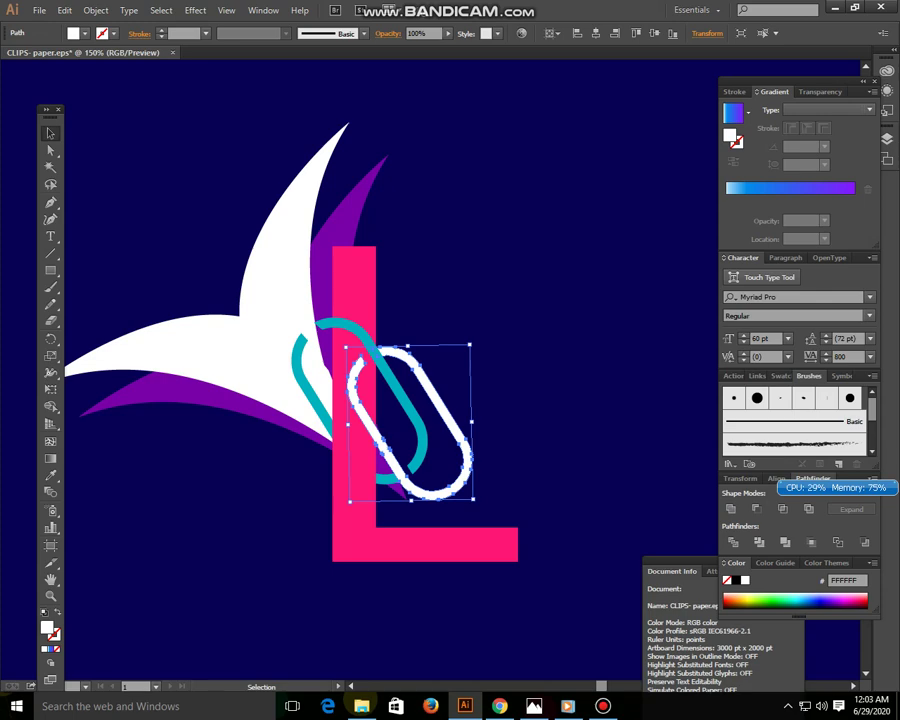
{"action": "left_click", "coordinate": [470, 456]}
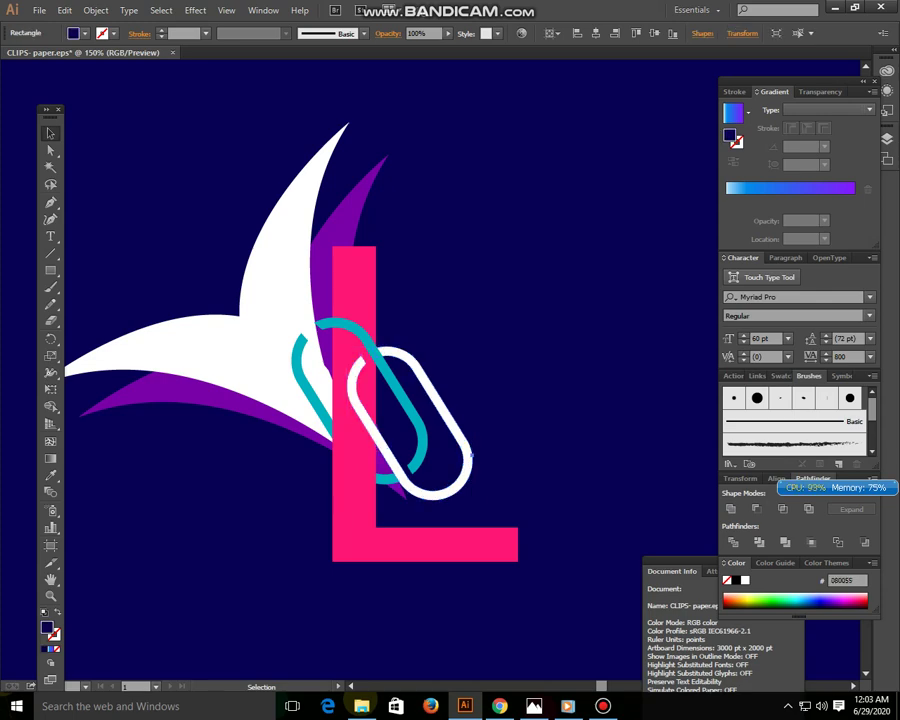
Rotate the white and purple swoosh shapes clockwise so they fan out more steeply
{"action": "left_click", "coordinate": [238, 345]}
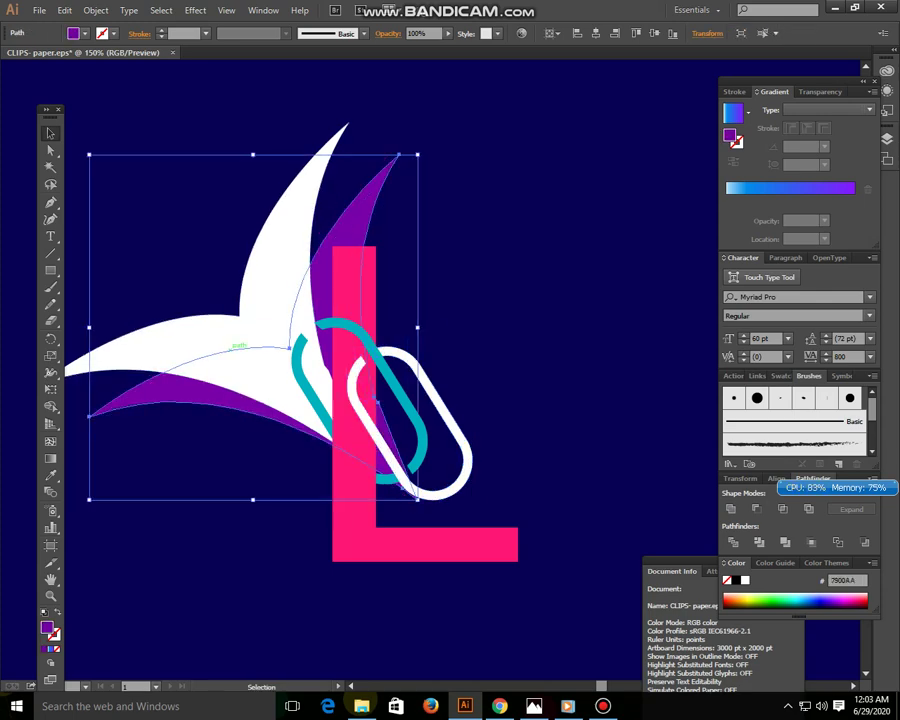
{"action": "left_click_drag", "start_coordinate": [176, 233], "coordinate": [210, 458]}
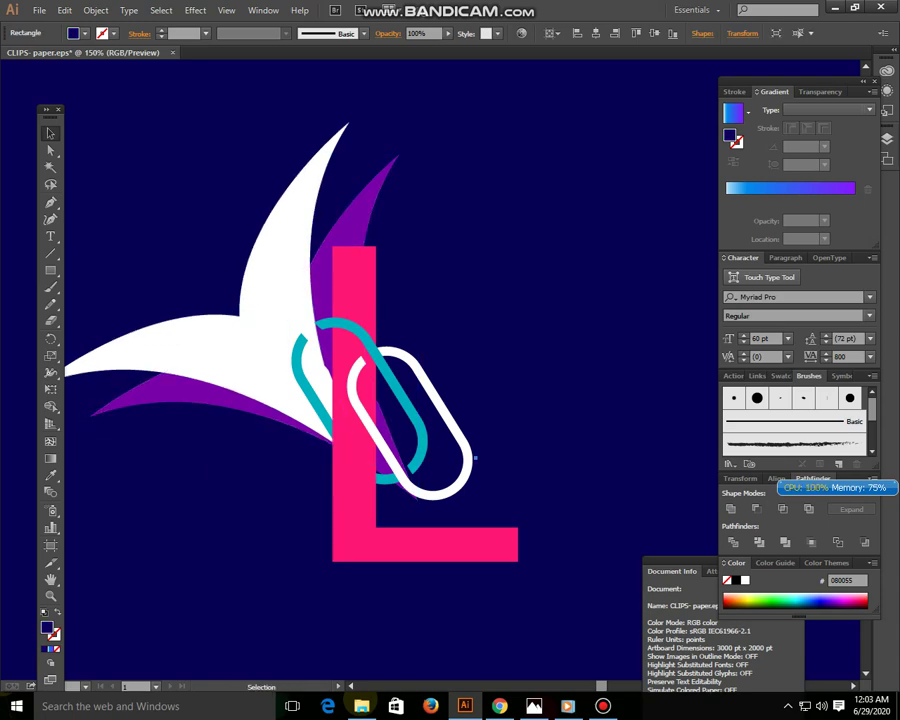
{"action": "left_click_drag", "start_coordinate": [60, 120], "coordinate": [378, 464]}
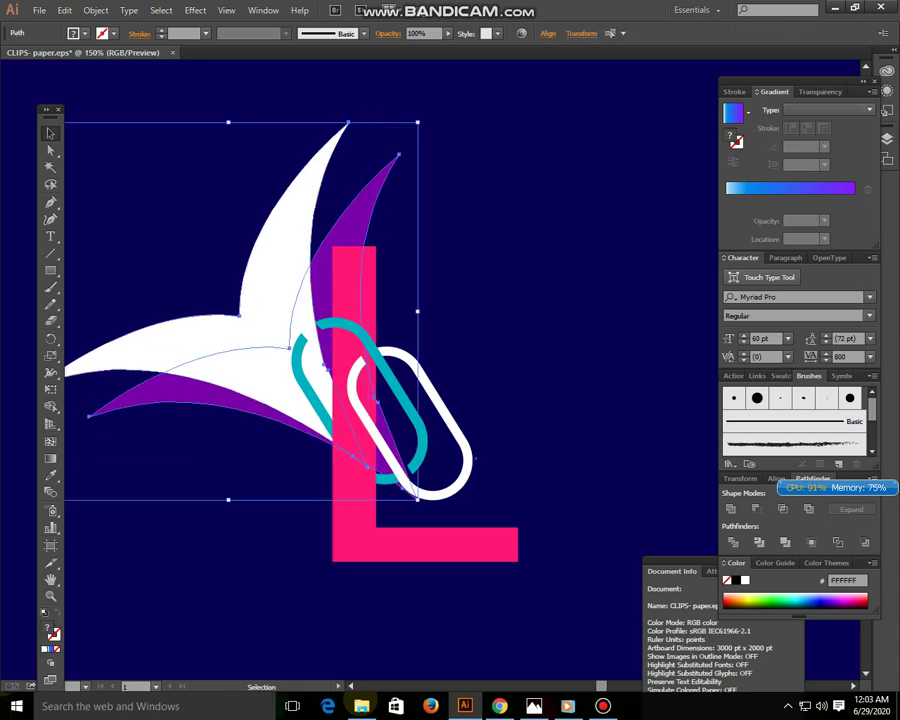
{"action": "left_click_drag", "start_coordinate": [422, 118], "coordinate": [455, 160]}
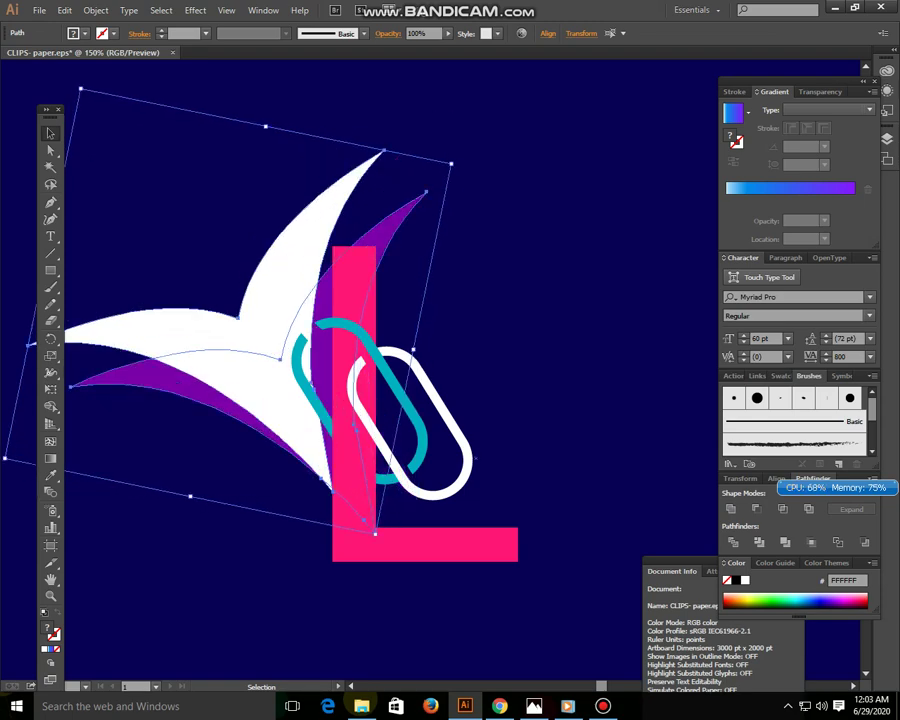
{"action": "left_click", "coordinate": [474, 457]}
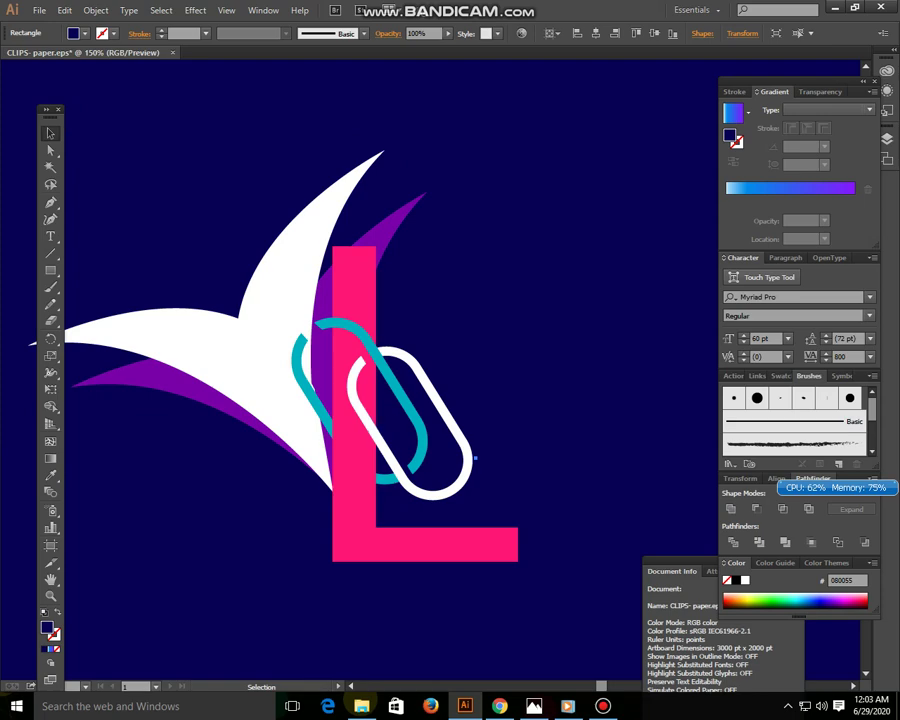
Reselect the white swoosh and switch to the Ellipse Tool
{"action": "left_click", "coordinate": [410, 396]}
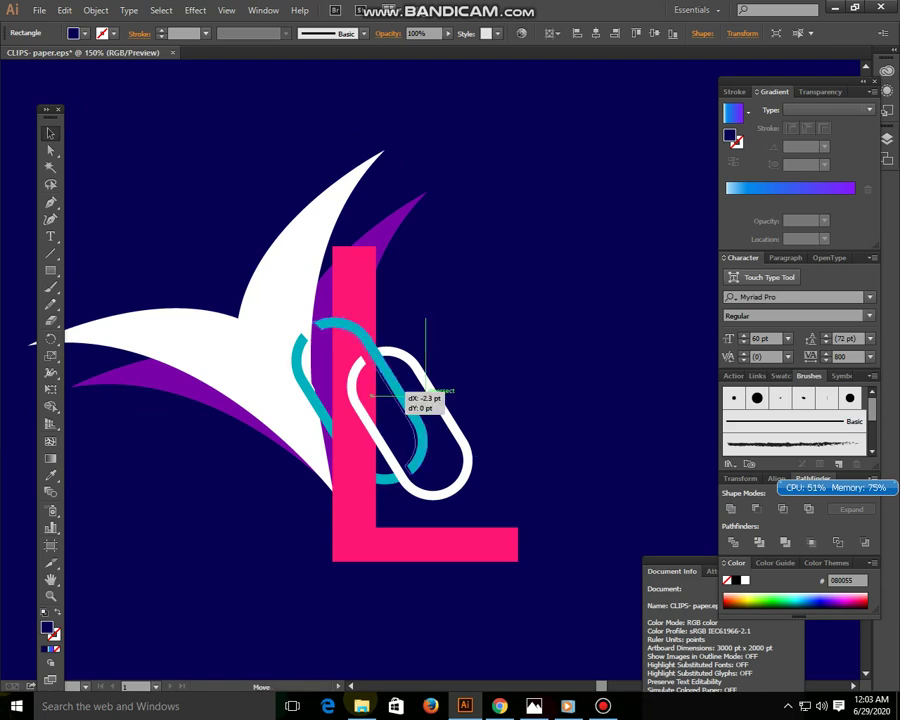
{"action": "left_click", "coordinate": [474, 457]}
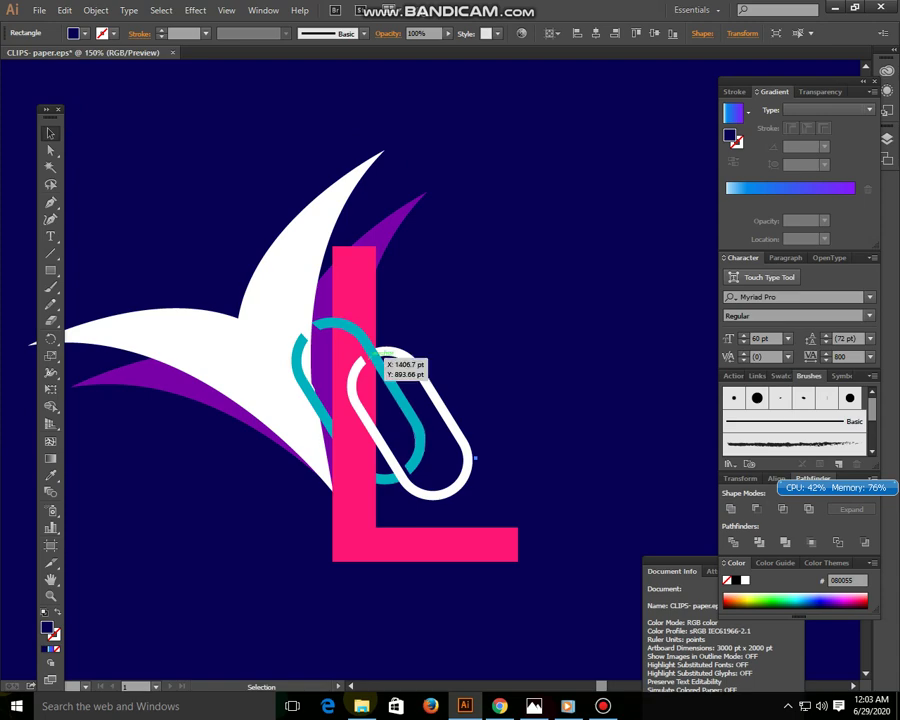
{"action": "left_click", "coordinate": [33, 342]}
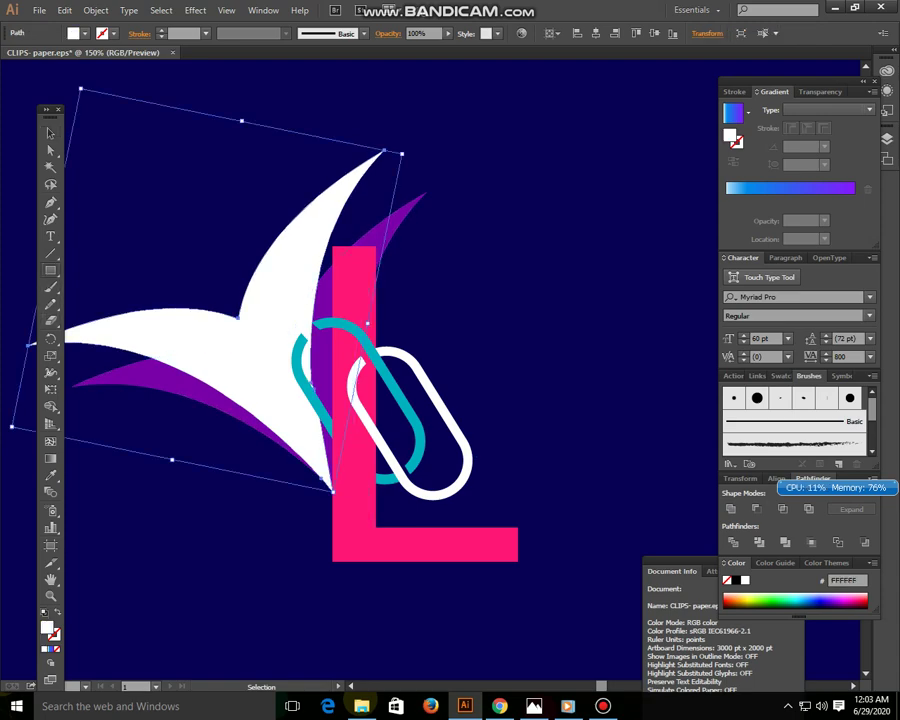
{"action": "left_click", "coordinate": [50, 270]}
{"action": "left_click", "coordinate": [110, 303]}
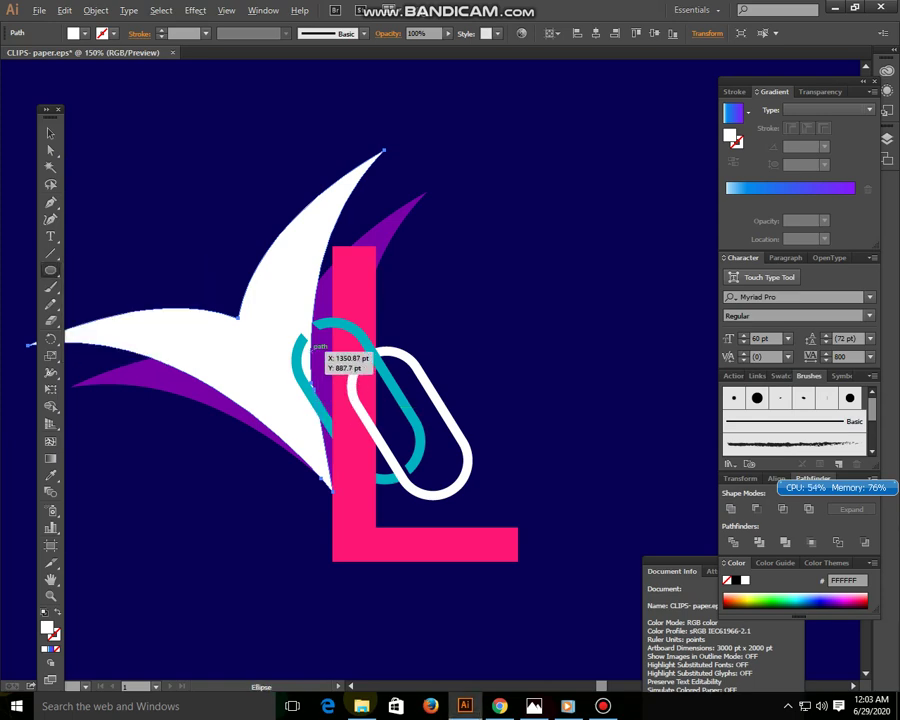
Draw a circle at the top of the teal clip and fill it pale yellow FFEB7F
{"action": "left_click_drag", "start_coordinate": [281, 303], "coordinate": [334, 354]}
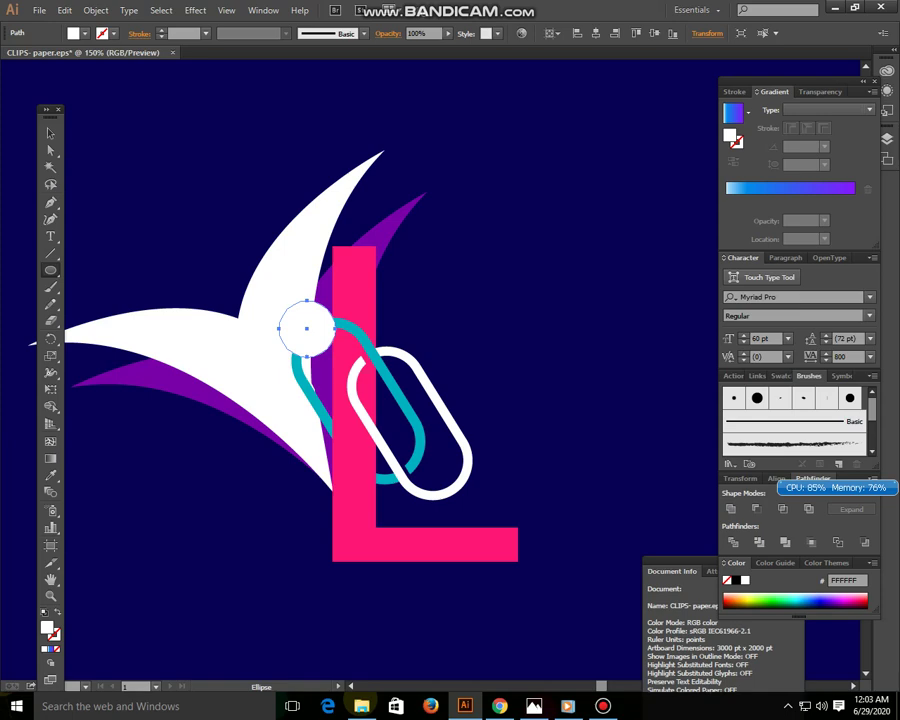
{"action": "left_click", "coordinate": [748, 604]}
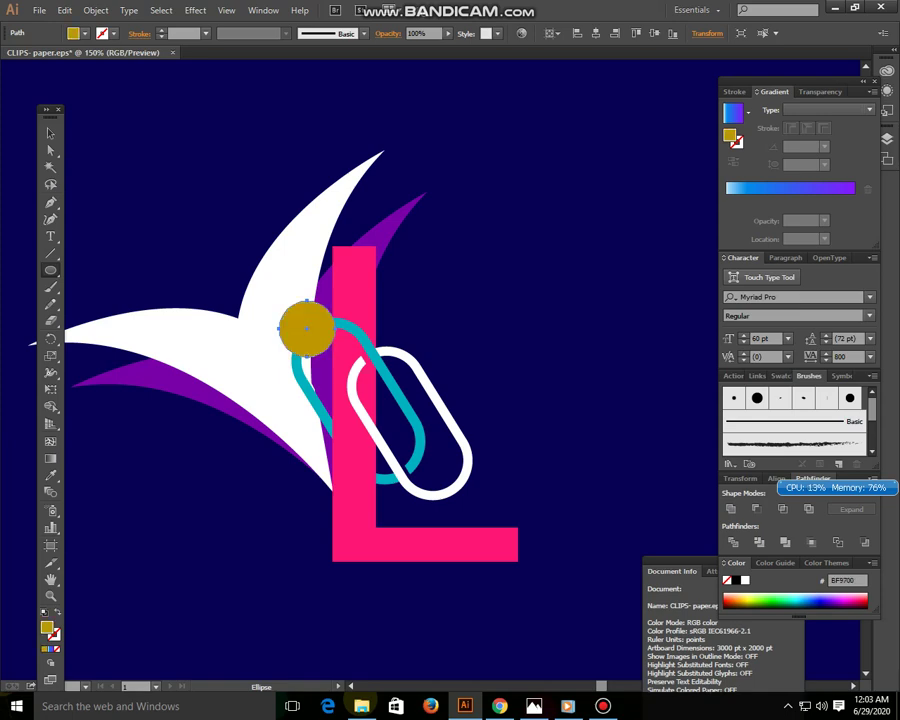
{"action": "left_click", "coordinate": [750, 600]}
{"action": "left_click", "coordinate": [744, 601]}
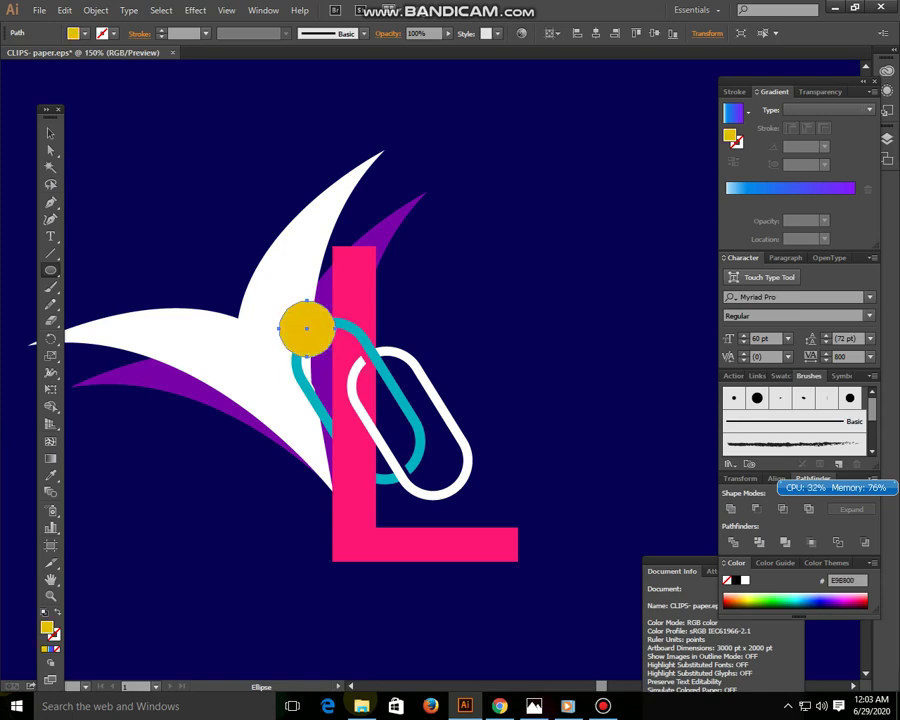
{"action": "left_click", "coordinate": [746, 596]}
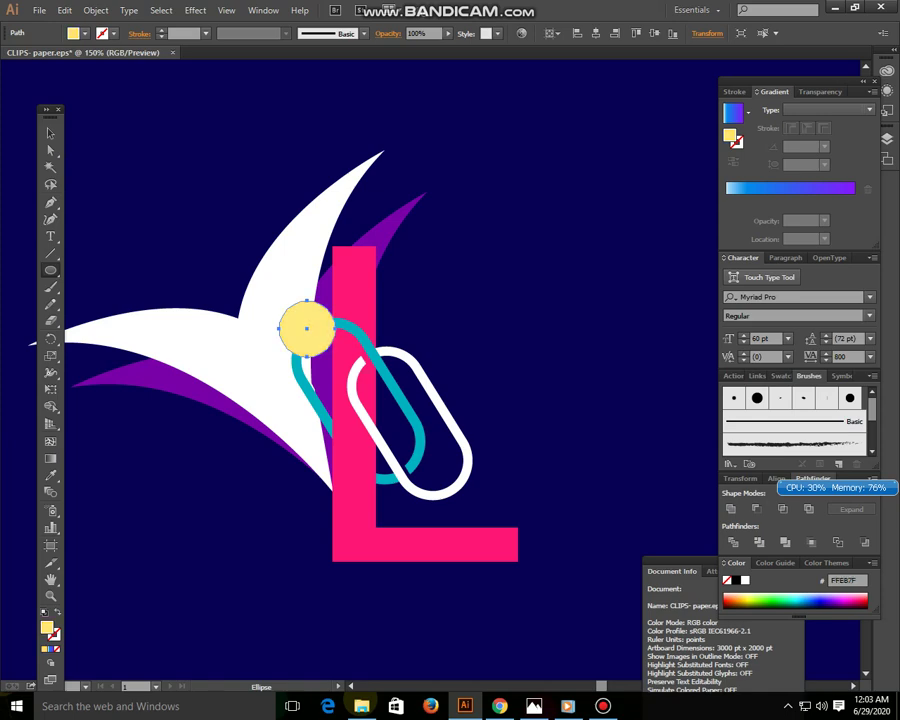
Add small teal and pink FF0052 dot copies overlapping the yellow circle's right and left sides
{"action": "key", "text": "v"}
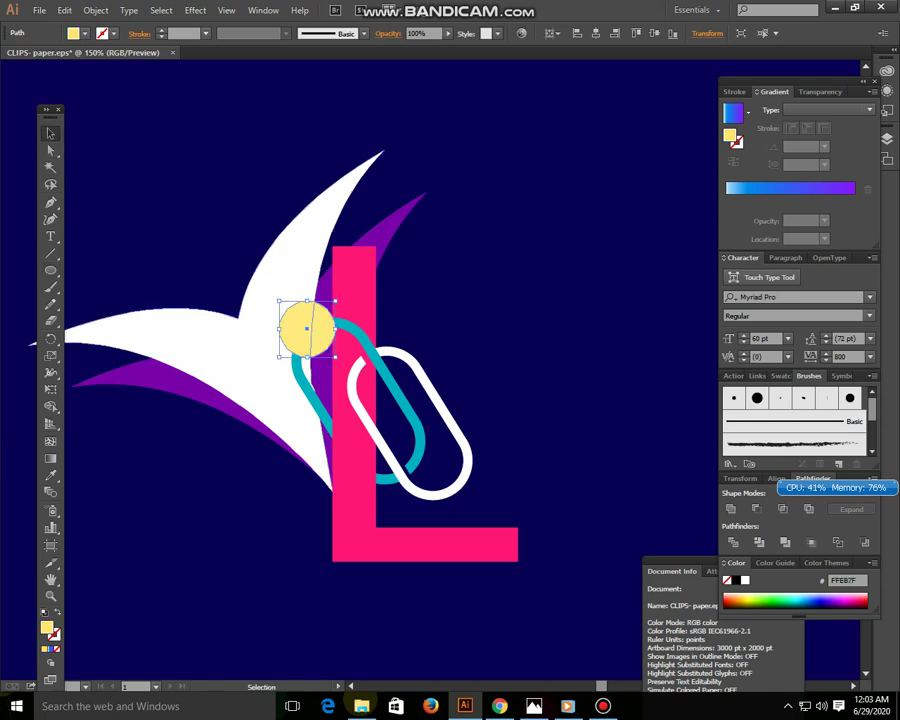
{"action": "mouse_move", "coordinate": [307, 328]}
{"action": "left_mouse_down"}
{"action": "mouse_move", "coordinate": [304, 384]}
{"action": "mouse_move", "coordinate": [289, 370]}
{"action": "left_mouse_up"}
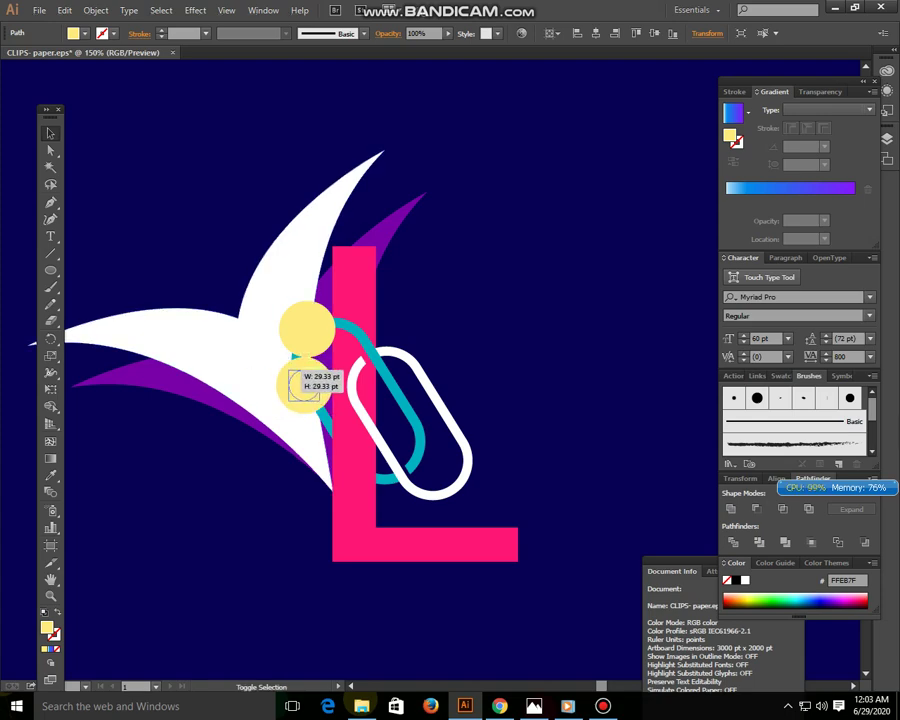
{"action": "left_click", "coordinate": [736, 580]}
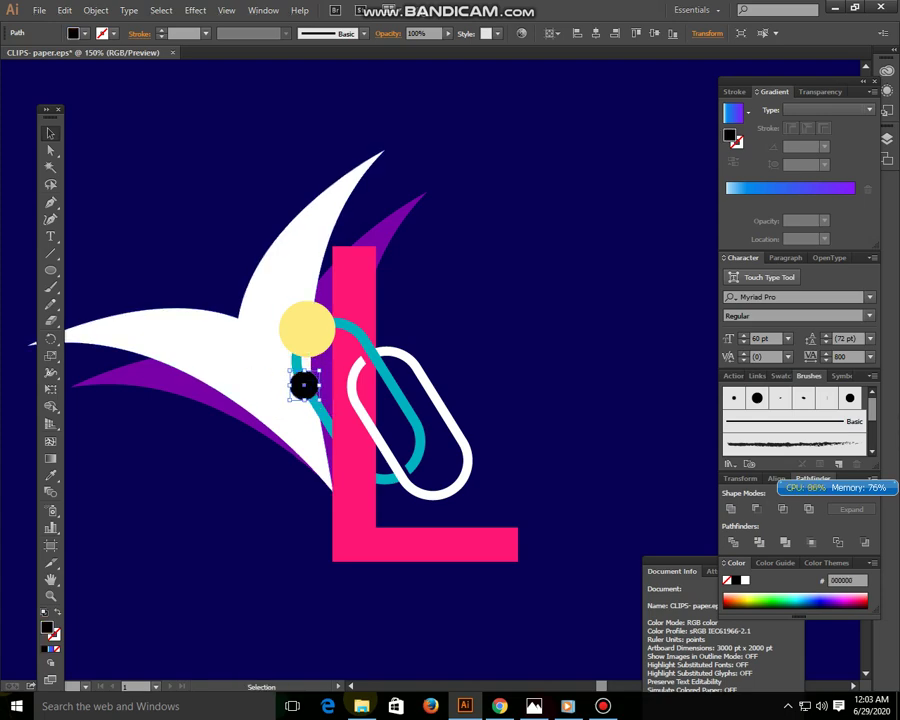
{"action": "left_click_drag", "start_coordinate": [304, 384], "coordinate": [333, 328]}
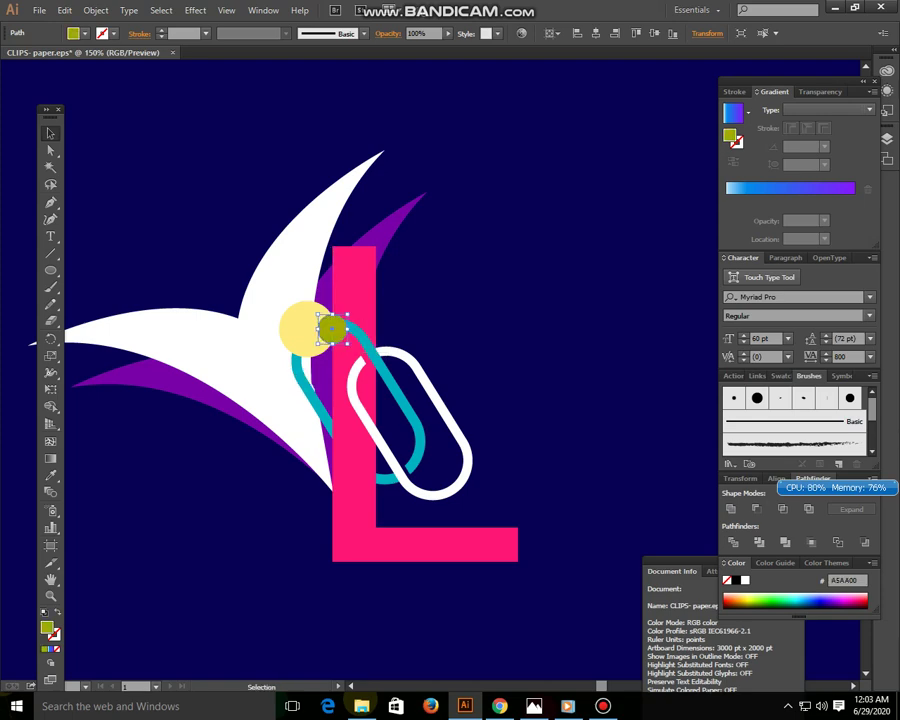
{"action": "left_click_drag", "start_coordinate": [752, 603], "coordinate": [788, 606]}
{"action": "left_click_drag", "start_coordinate": [333, 328], "coordinate": [286, 326]}
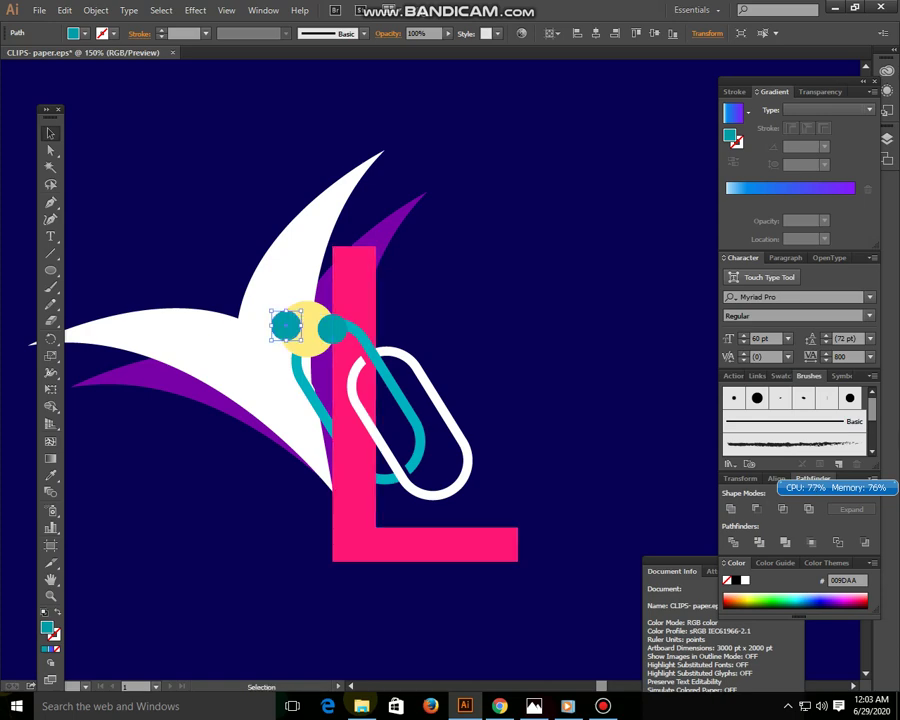
{"action": "left_click", "coordinate": [857, 598]}
{"action": "left_click", "coordinate": [200, 229]}
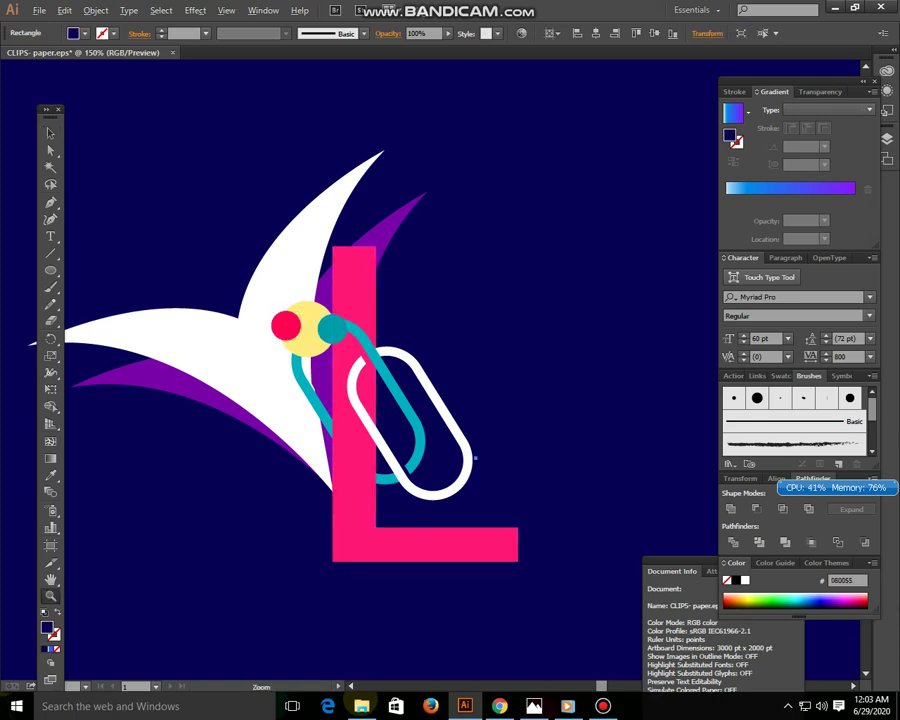
{"action": "key", "text": "z"}
{"action": "left_click", "coordinate": [410, 222], "text": "alt"}
{"action": "left_click", "coordinate": [410, 222], "text": "alt"}
{"action": "left_click", "coordinate": [410, 222], "text": "alt"}
Zoom out to view the whole artboard and deselect the navy background
{"action": "scroll", "coordinate": [410, 222], "scroll_direction": "up", "scroll_amount": 3}
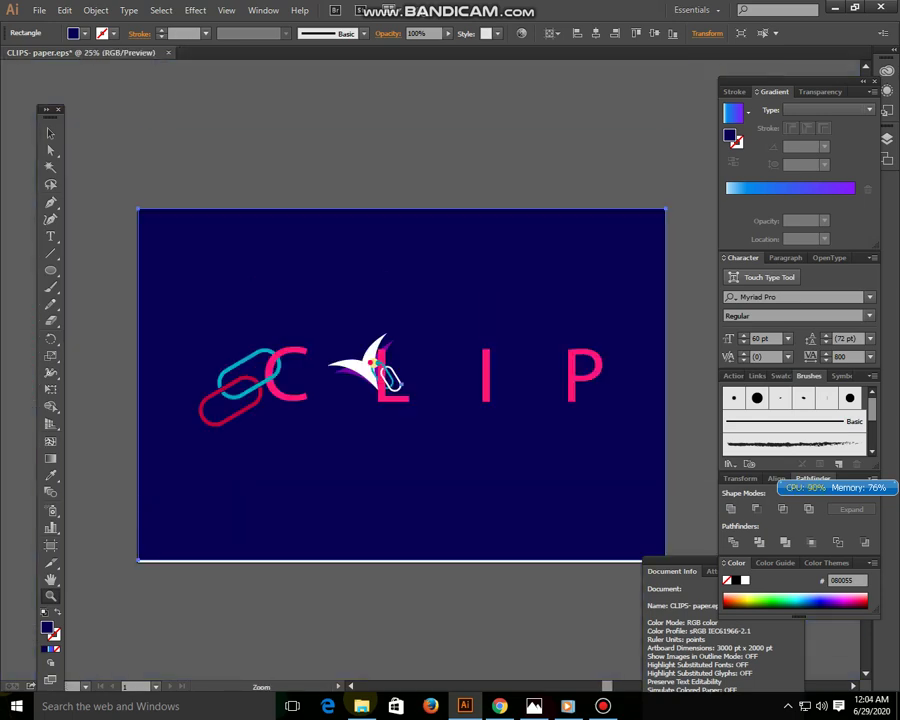
{"action": "key", "text": "v"}
{"action": "left_click", "coordinate": [140, 210]}
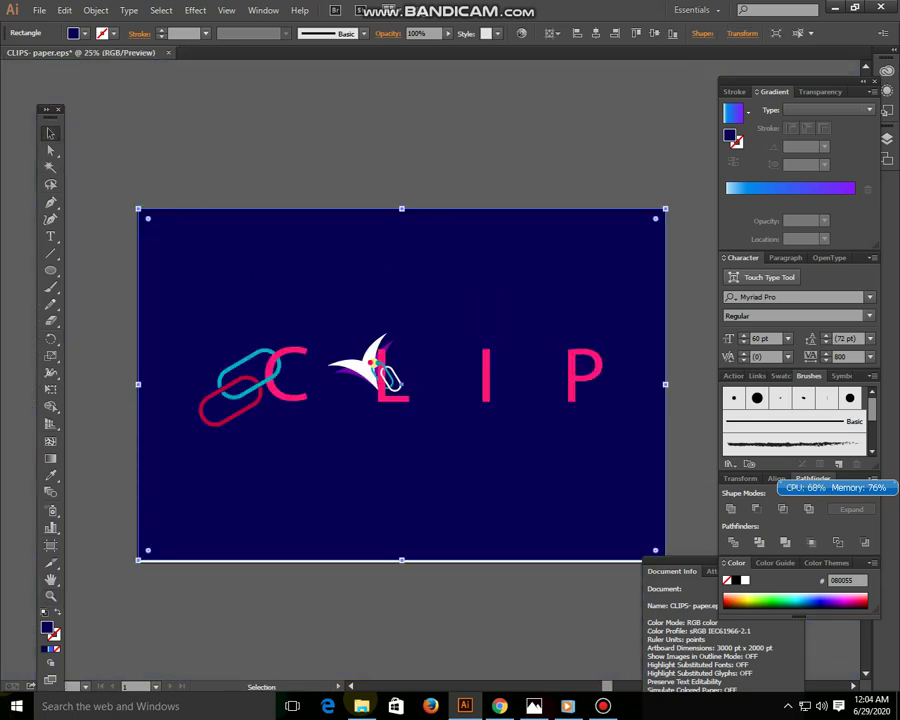
{"action": "key", "text": "ctrl+shift+a"}
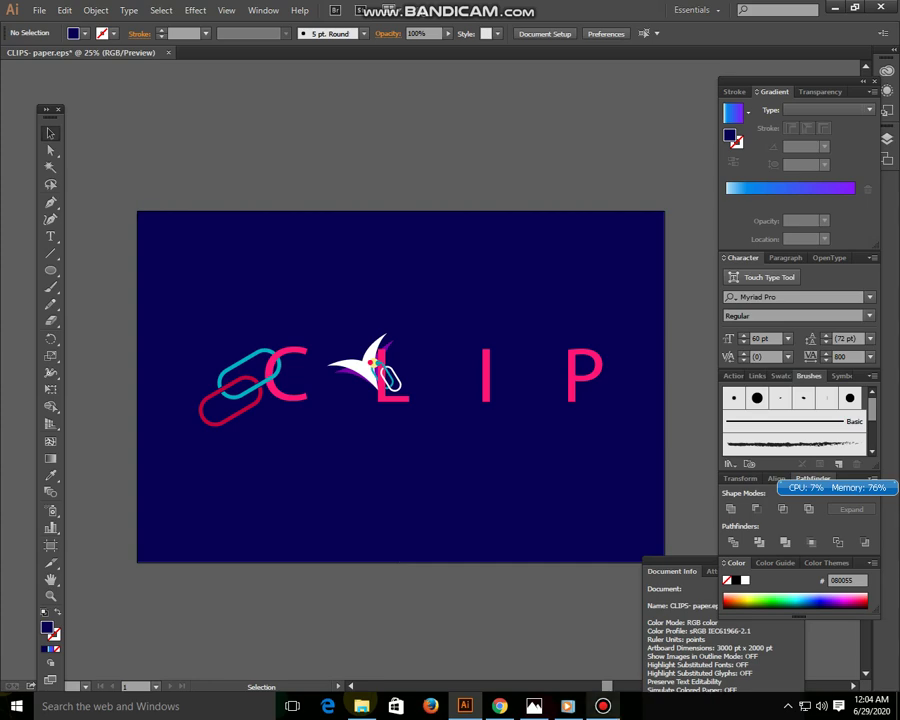
{"action": "left_click", "coordinate": [603, 706]}
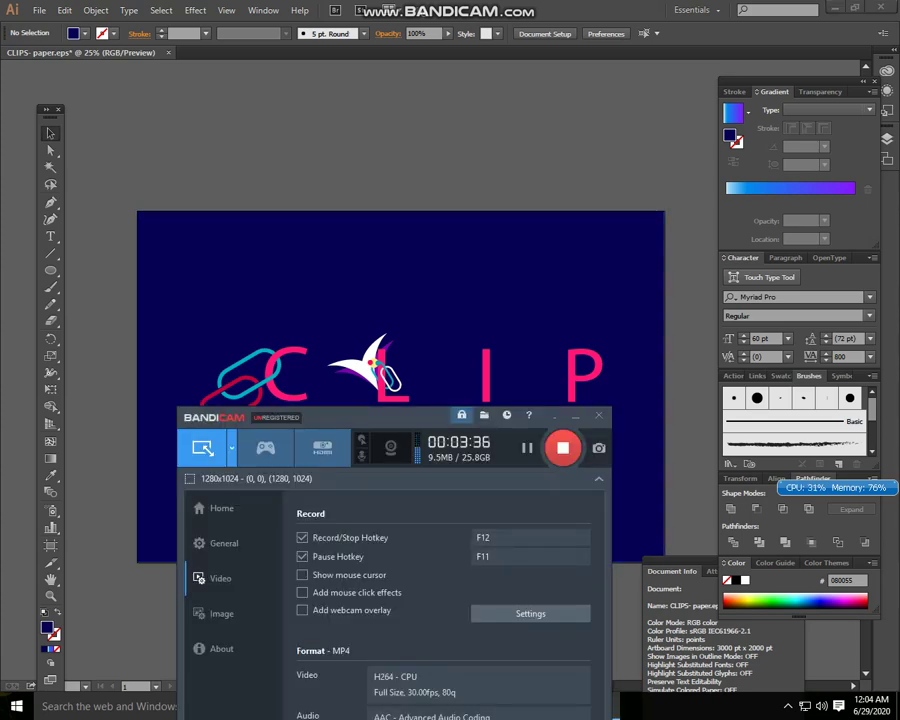
{"action": "key", "text": "alt+Tab"}
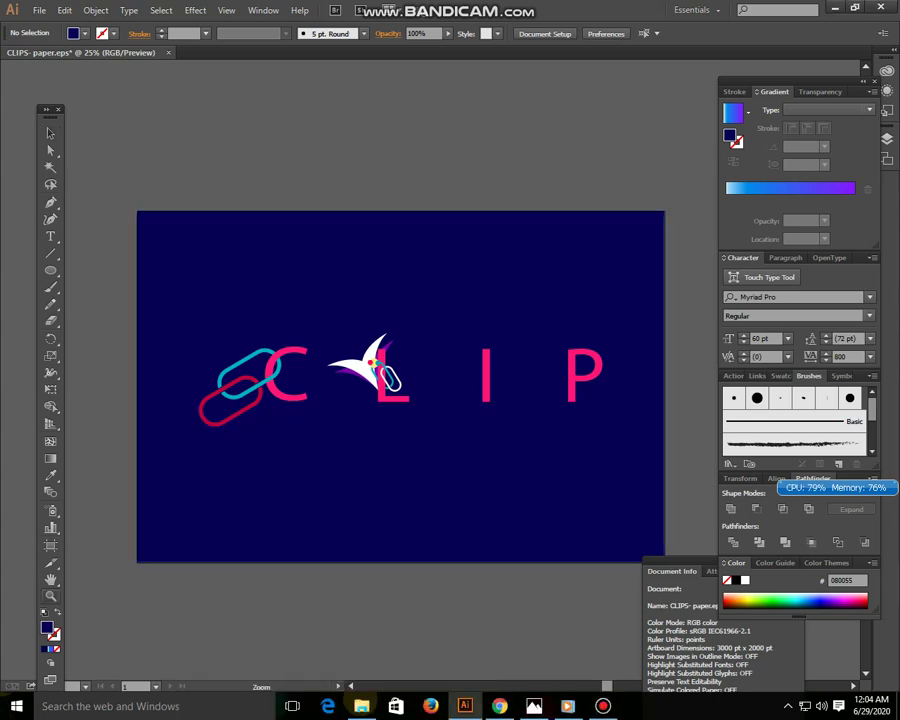
Zoom in and pan to centre the CLIP lettering in view
{"action": "key", "text": "ctrl+plus"}
{"action": "key", "text": "ctrl+plus"}
{"action": "mouse_move", "coordinate": [400, 400]}
{"action": "left_mouse_down"}
{"action": "mouse_move", "coordinate": [310, 220]}
{"action": "mouse_move", "coordinate": [350, 400]}
{"action": "left_mouse_up"}
{"action": "key", "text": "ctrl+plus"}
{"action": "left_click_drag", "start_coordinate": [300, 300], "coordinate": [357, 330]}
Pan to the empty navy area below the lettering and clear the selection
{"action": "key", "text": "v"}
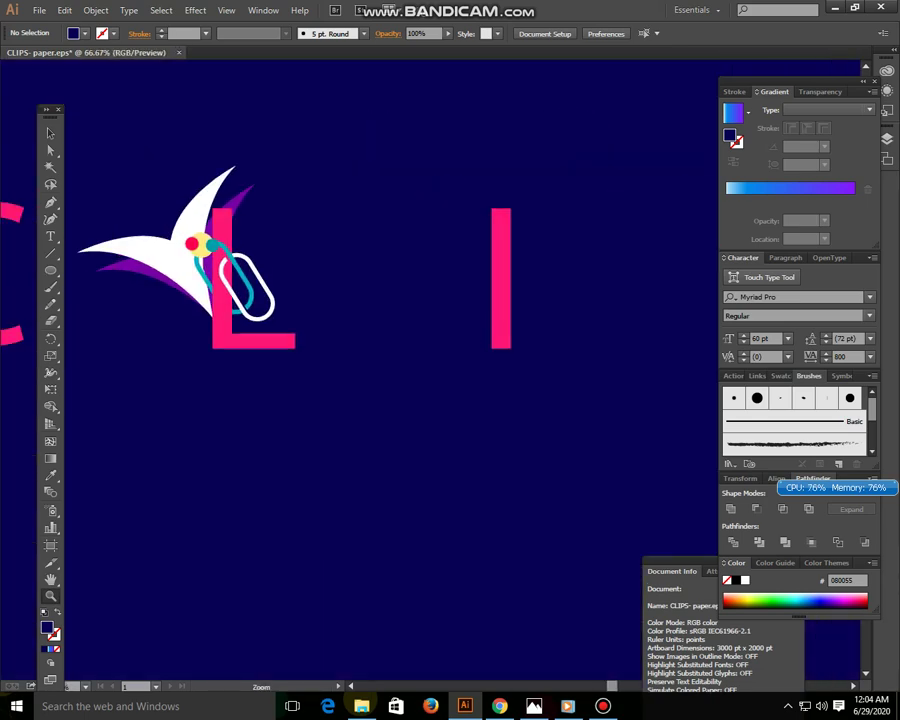
{"action": "left_click_drag", "start_coordinate": [300, 400], "coordinate": [313, 180]}
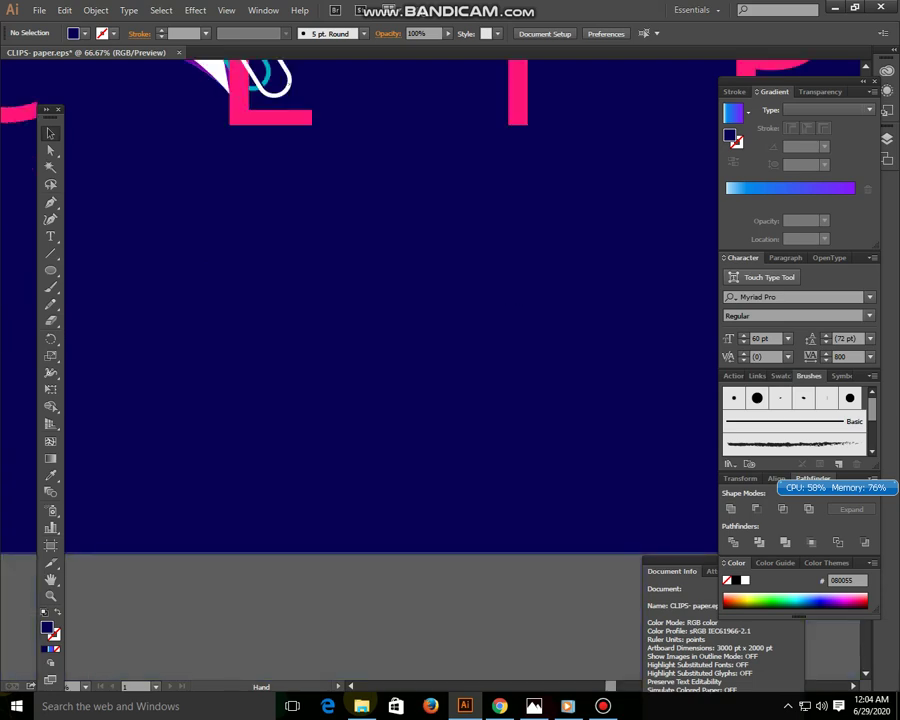
{"action": "left_click", "coordinate": [400, 350]}
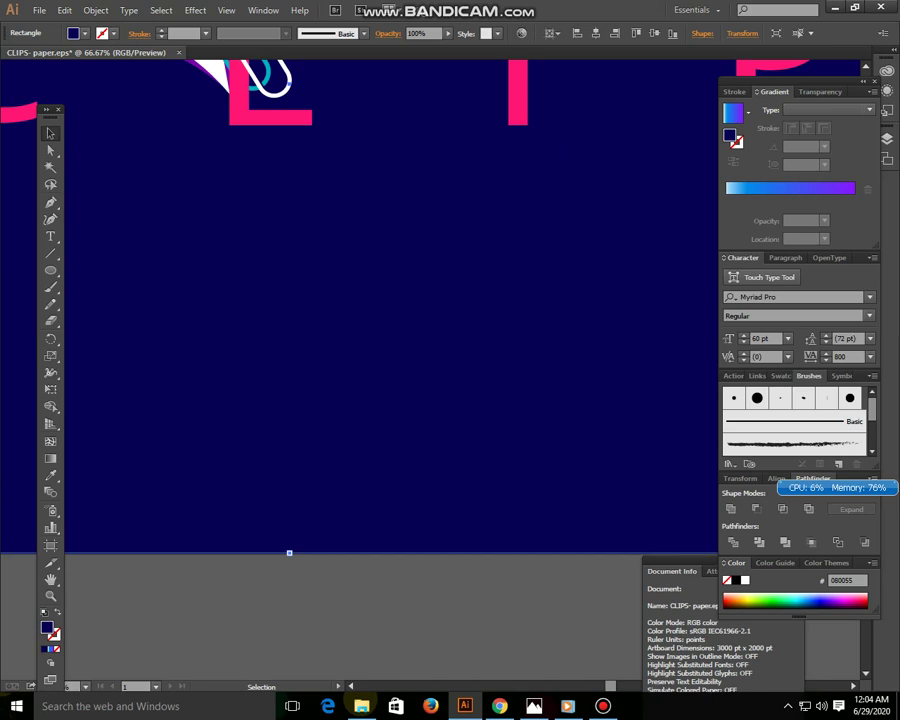
{"action": "key", "text": "a"}
{"action": "key", "text": "v"}
{"action": "key", "text": "ctrl+shift+a"}
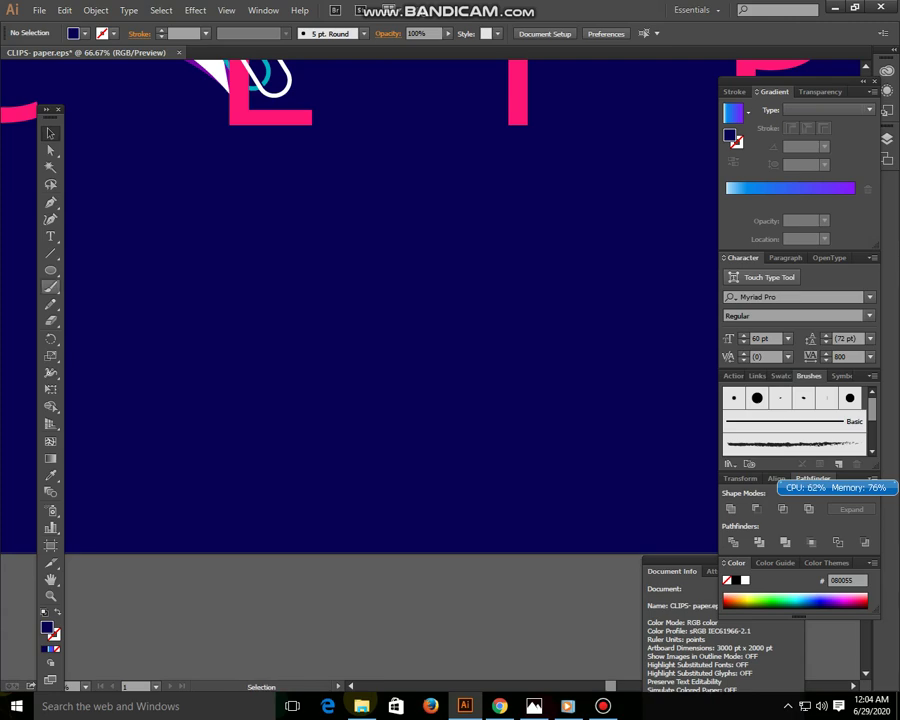
Draw a long rounded-rectangle pill below the lettering with a 20 pt cyan stroke
{"action": "left_click", "coordinate": [50, 271]}
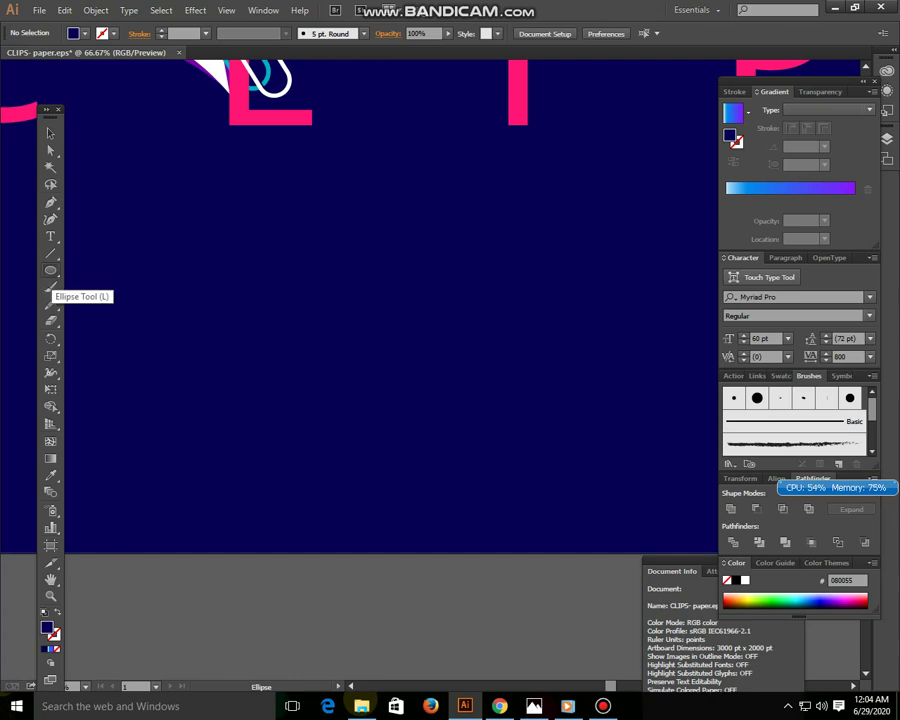
{"action": "left_click", "coordinate": [50, 271]}
{"action": "left_click", "coordinate": [137, 287]}
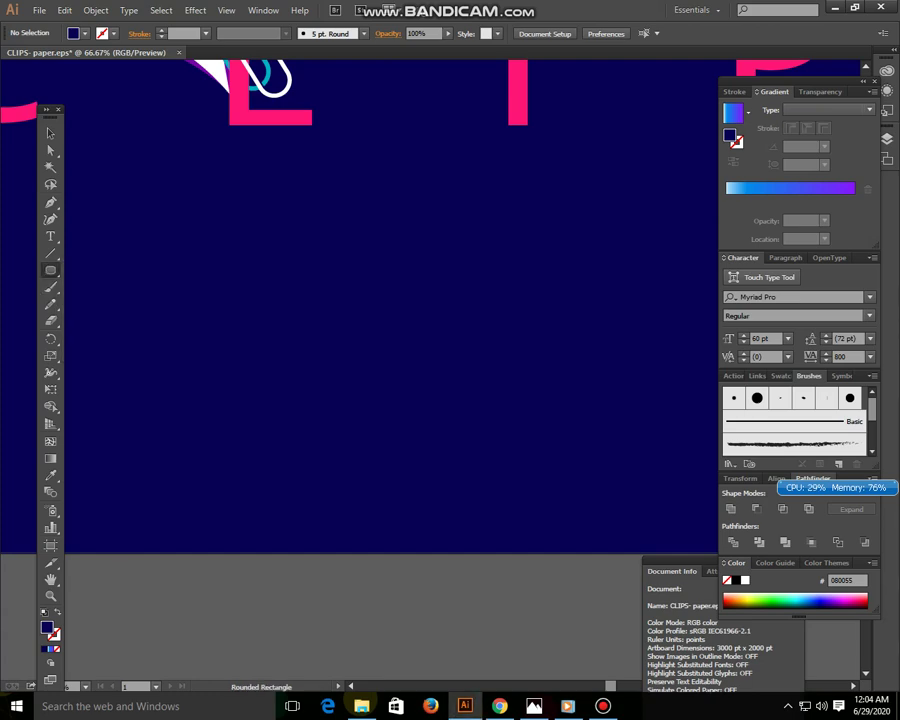
{"action": "left_click_drag", "start_coordinate": [193, 248], "coordinate": [564, 400]}
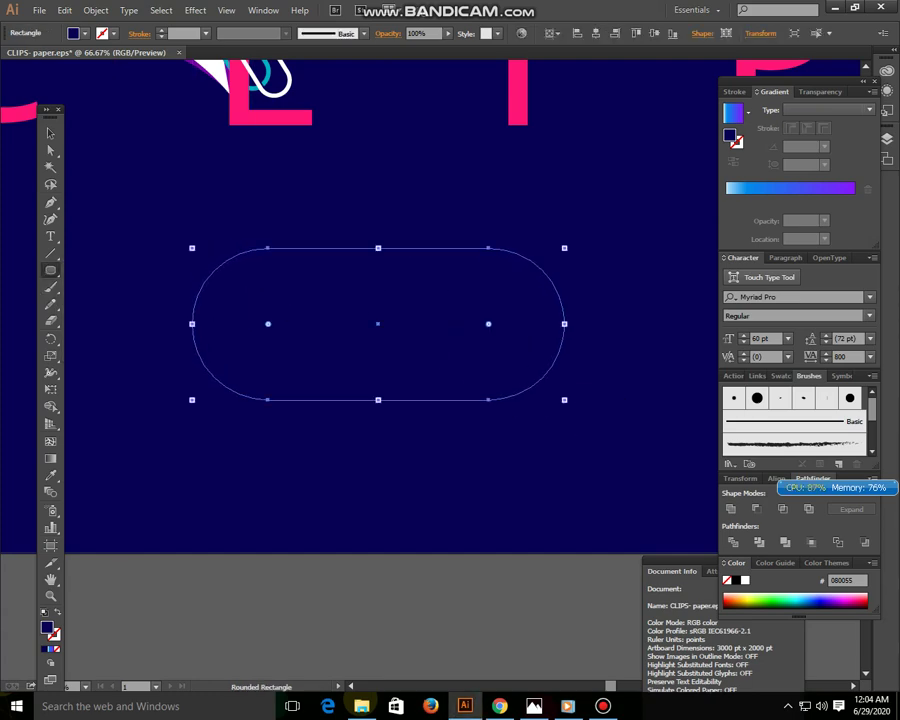
{"action": "left_click", "coordinate": [205, 33]}
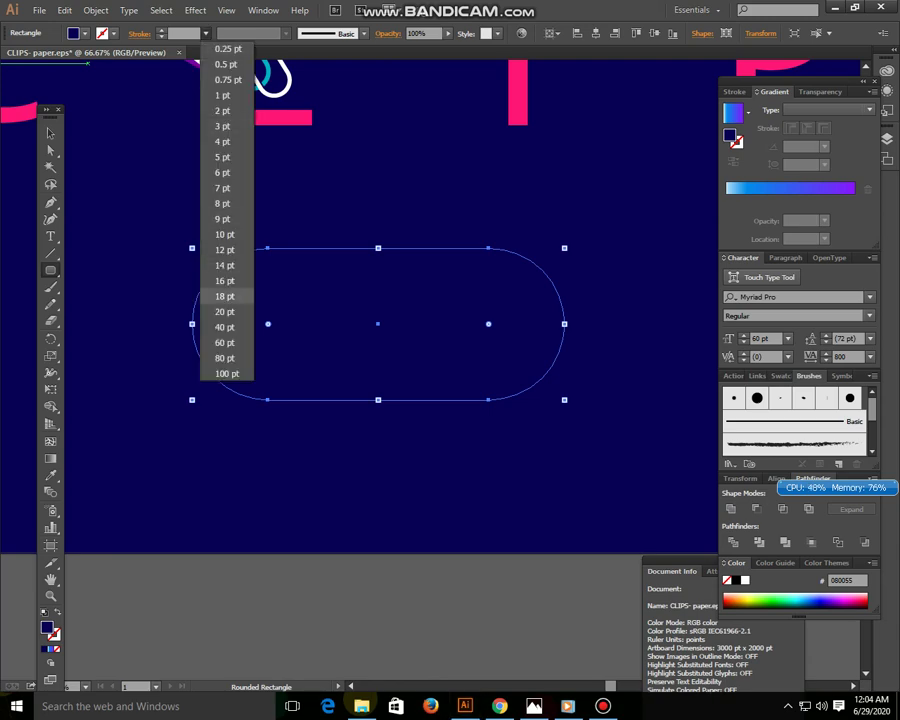
{"action": "left_click", "coordinate": [228, 270]}
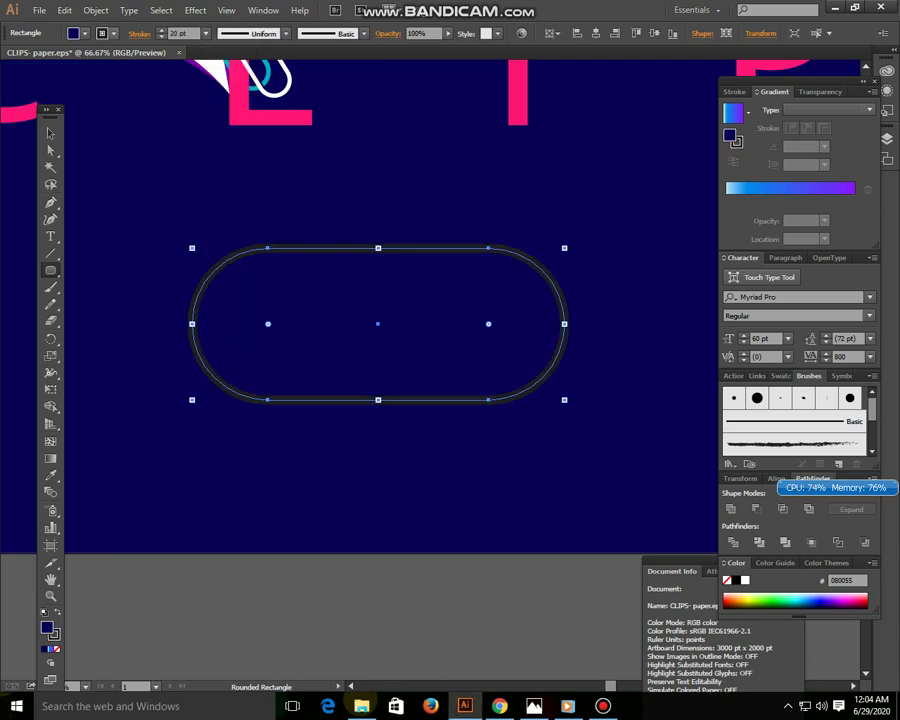
{"action": "left_click", "coordinate": [84, 33]}
{"action": "left_click", "coordinate": [78, 57]}
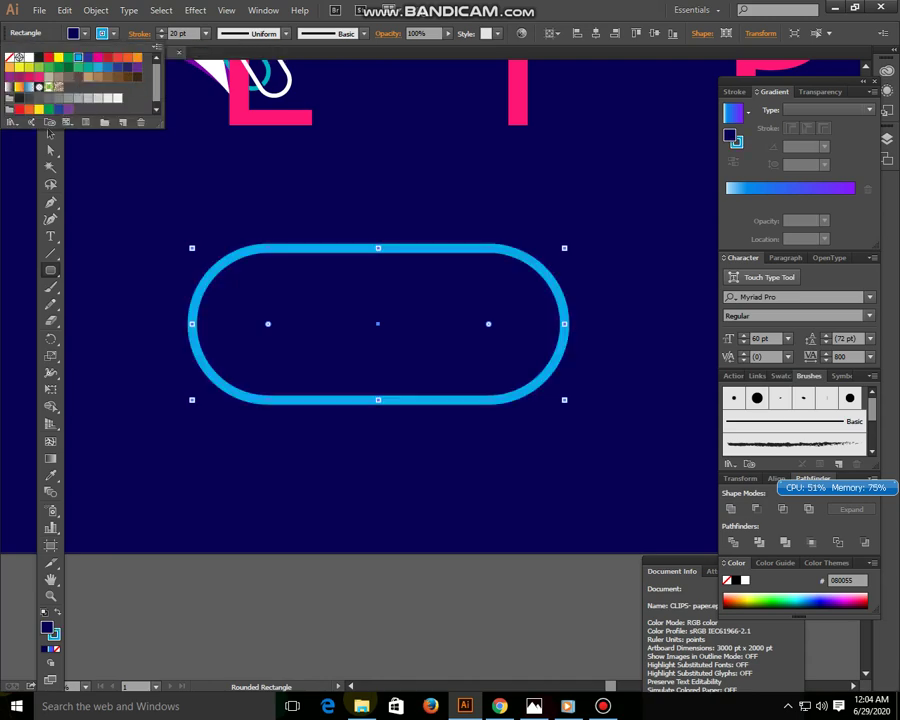
{"action": "left_click", "coordinate": [516, 323]}
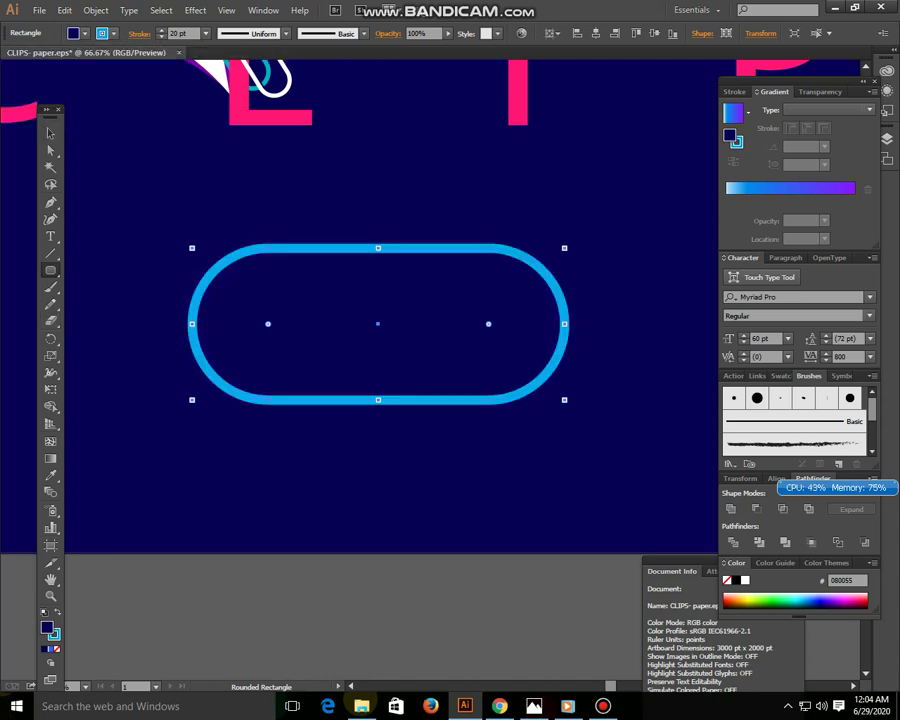
{"action": "key", "text": "Return"}
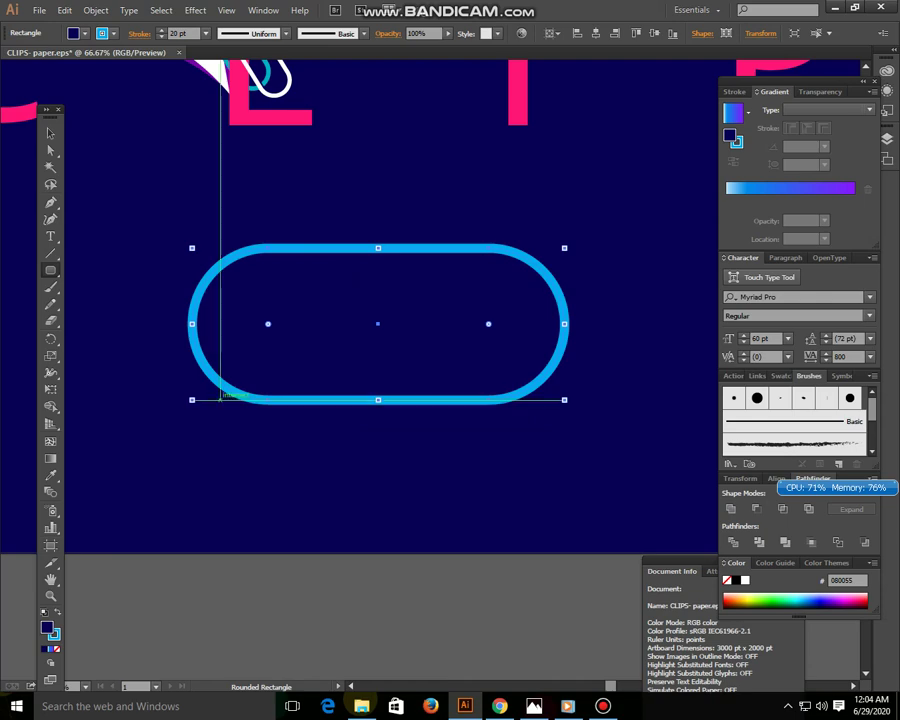
Tilt the pill about 25° and place a copy down and to the left
{"action": "key", "text": "v"}
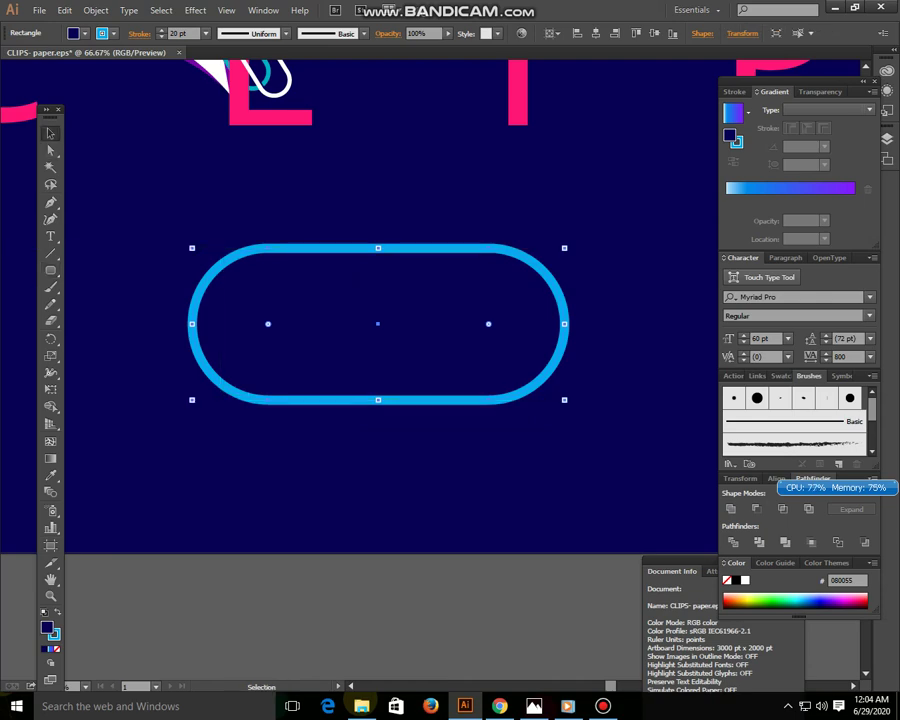
{"action": "mouse_move", "coordinate": [572, 240]}
{"action": "left_mouse_down"}
{"action": "mouse_move", "coordinate": [522, 184]}
{"action": "mouse_move", "coordinate": [420, 300]}
{"action": "left_mouse_up"}
{"action": "left_click_drag", "start_coordinate": [355, 450], "coordinate": [456, 392]}
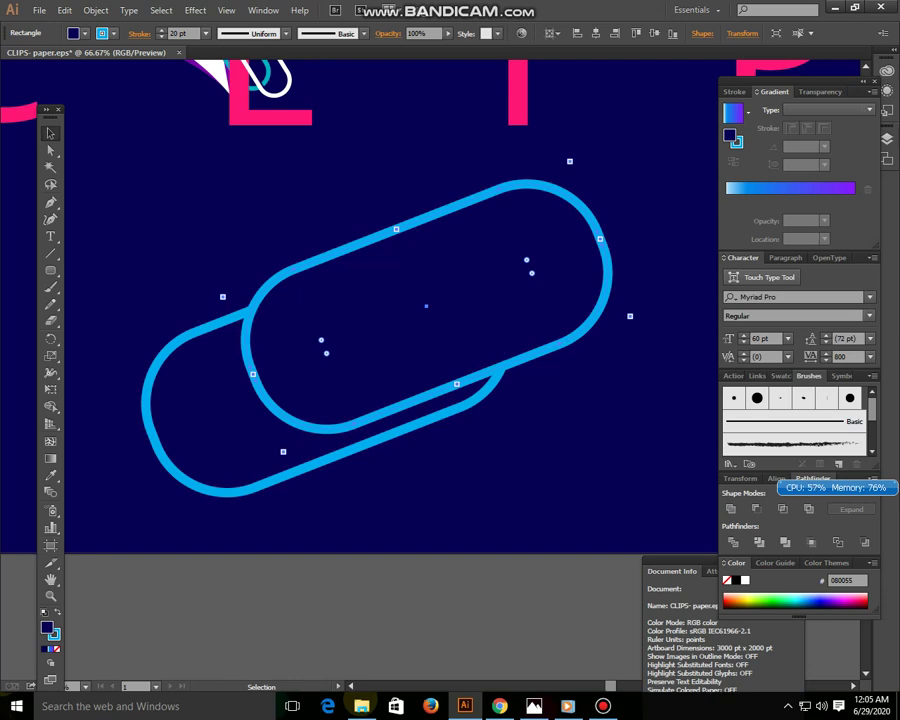
{"action": "left_click", "coordinate": [184, 484], "text": "shift"}
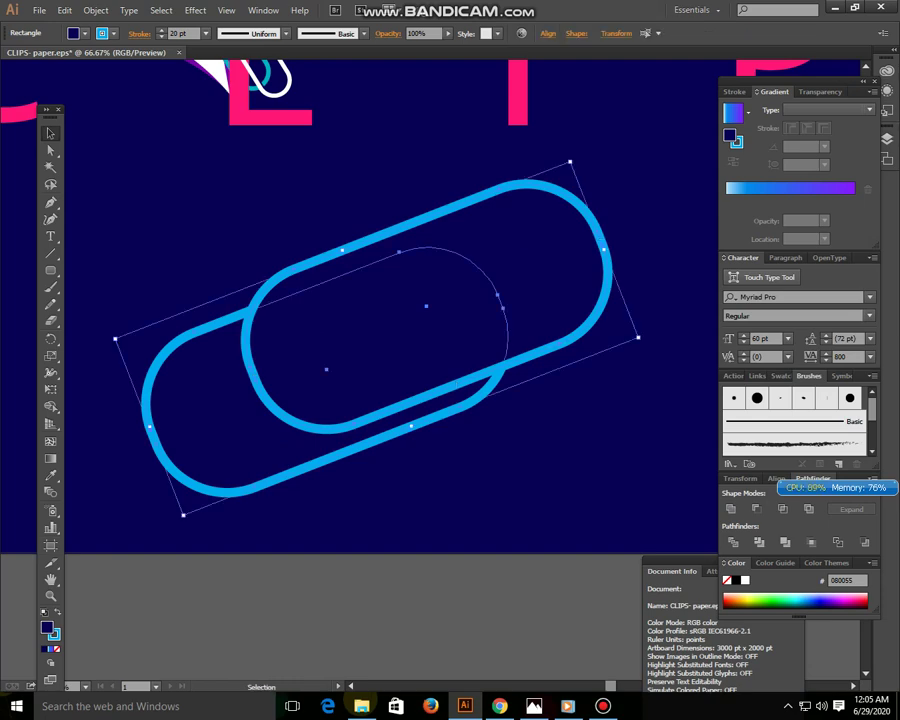
{"action": "key", "text": "ctrl+shift+bracketright"}
{"action": "key", "text": "ctrl+shift+a"}
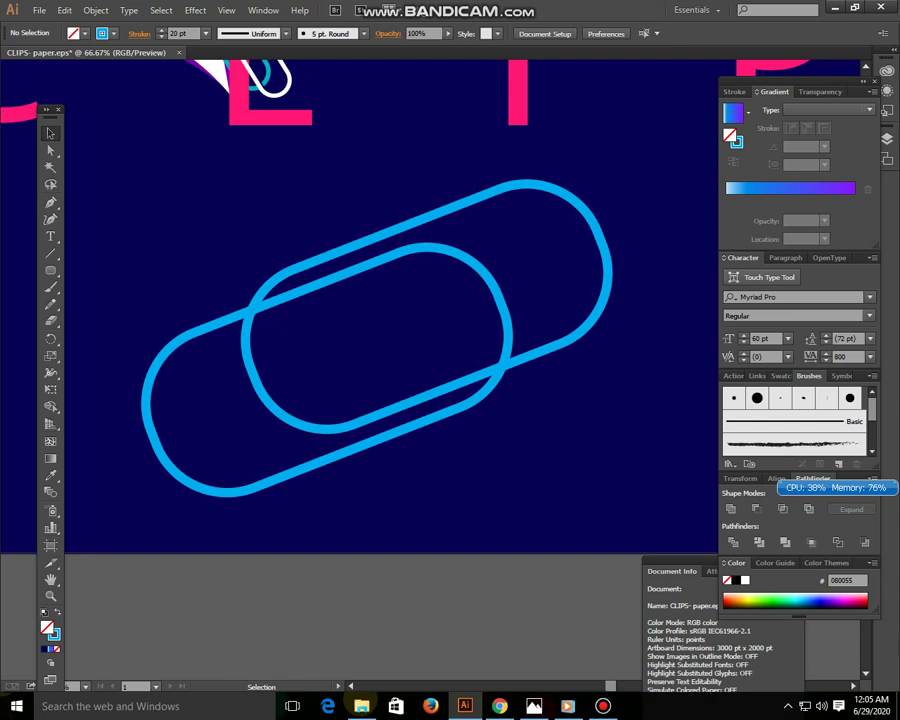
Move the left pill up, rotate it flatter, and select both pills
{"action": "left_click_drag", "start_coordinate": [422, 247], "coordinate": [345, 190]}
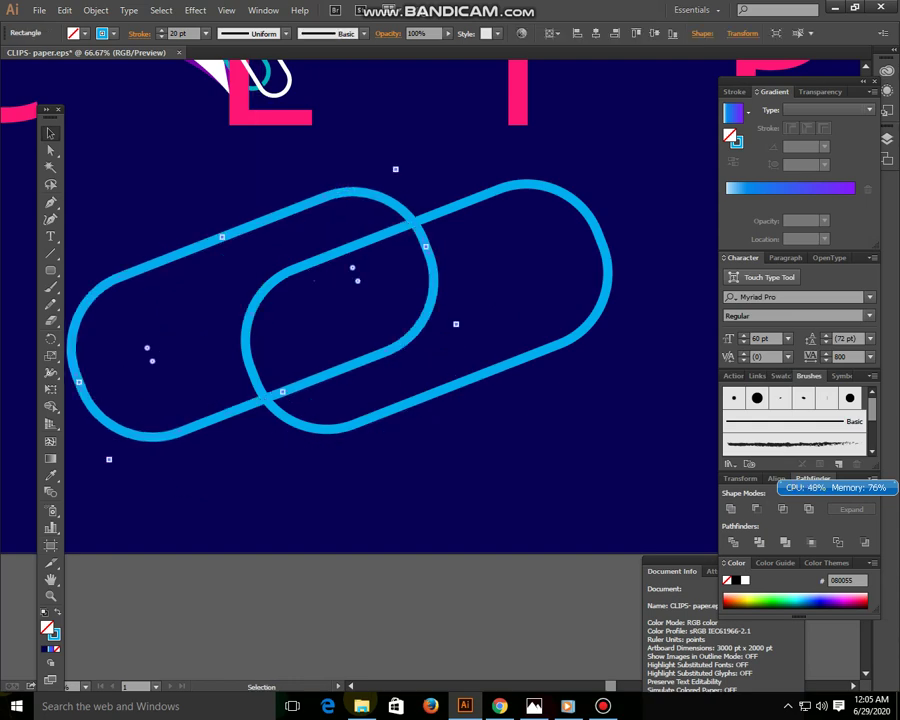
{"action": "left_click_drag", "start_coordinate": [400, 166], "coordinate": [425, 200]}
{"action": "key", "text": "ctrl+shift+a"}
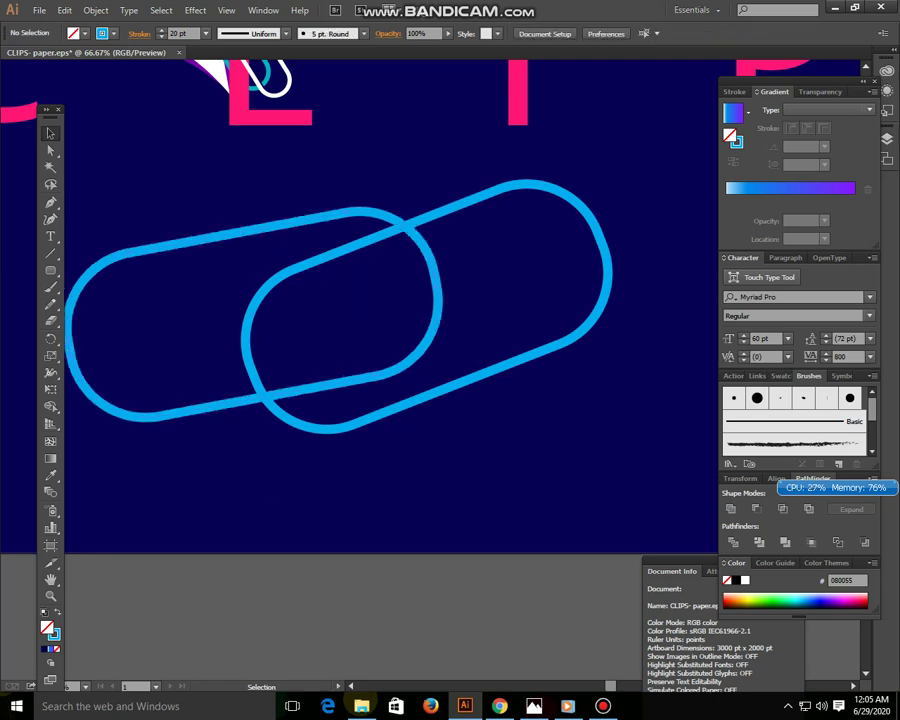
{"action": "key", "text": "ctrl+a"}
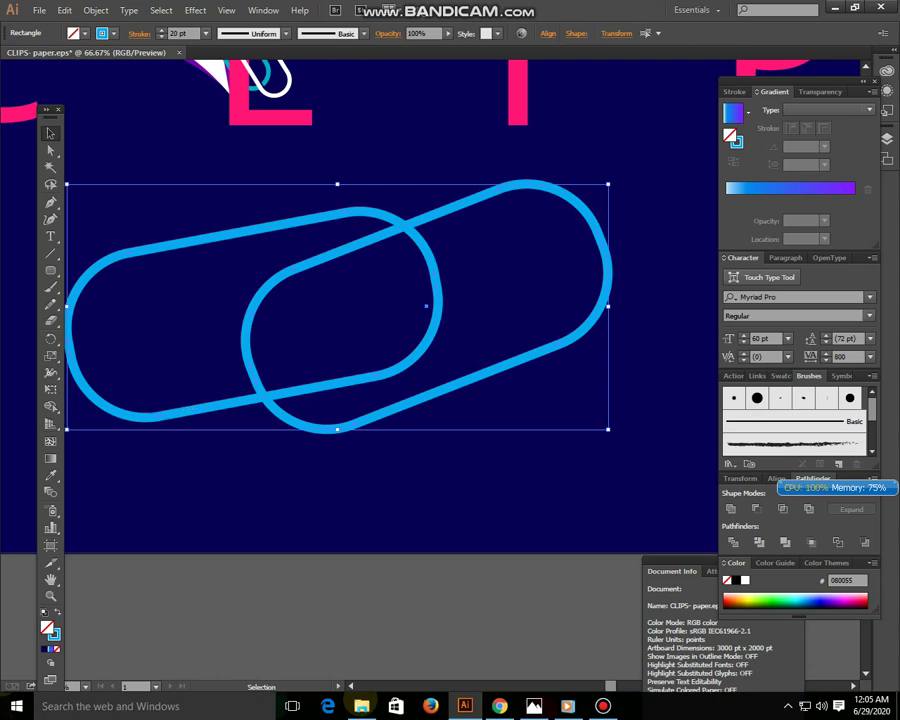
Offset the two clip paths by 10 pt
{"action": "left_click", "coordinate": [96, 10]}
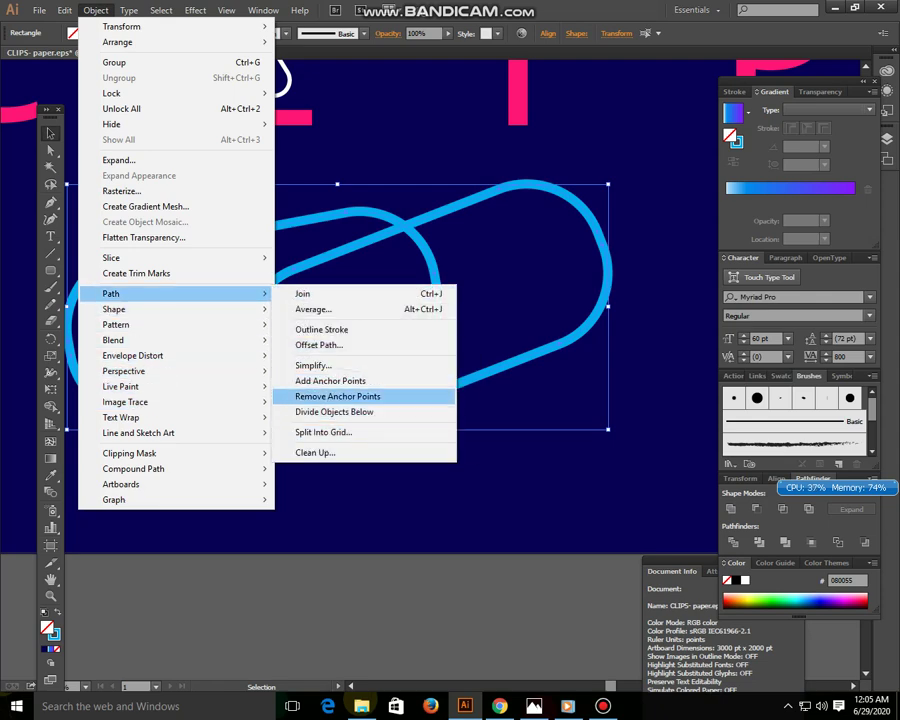
{"action": "left_click", "coordinate": [320, 345]}
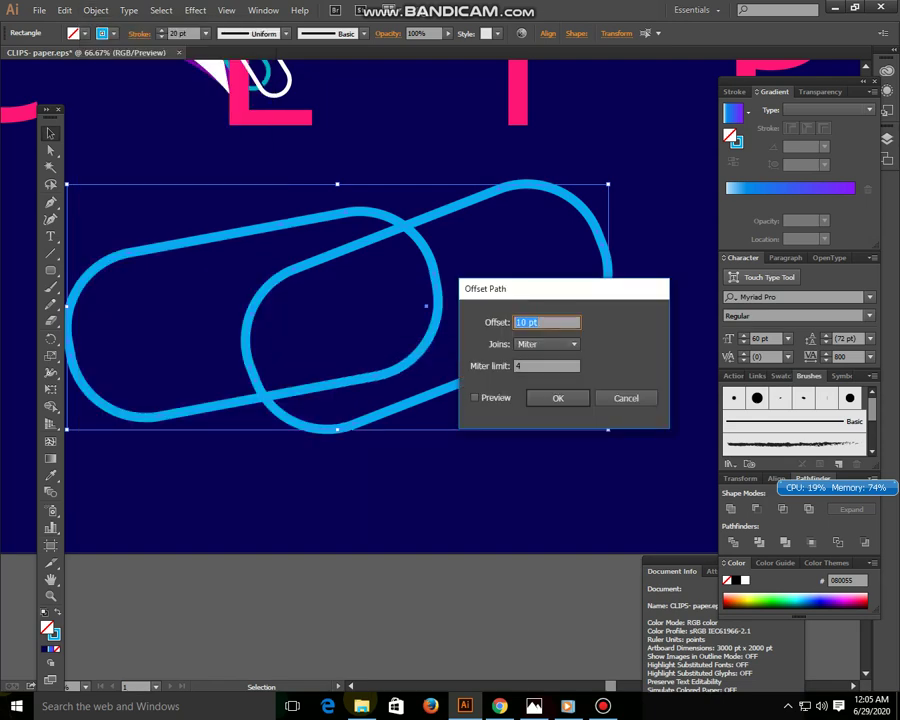
{"action": "key", "text": "Return"}
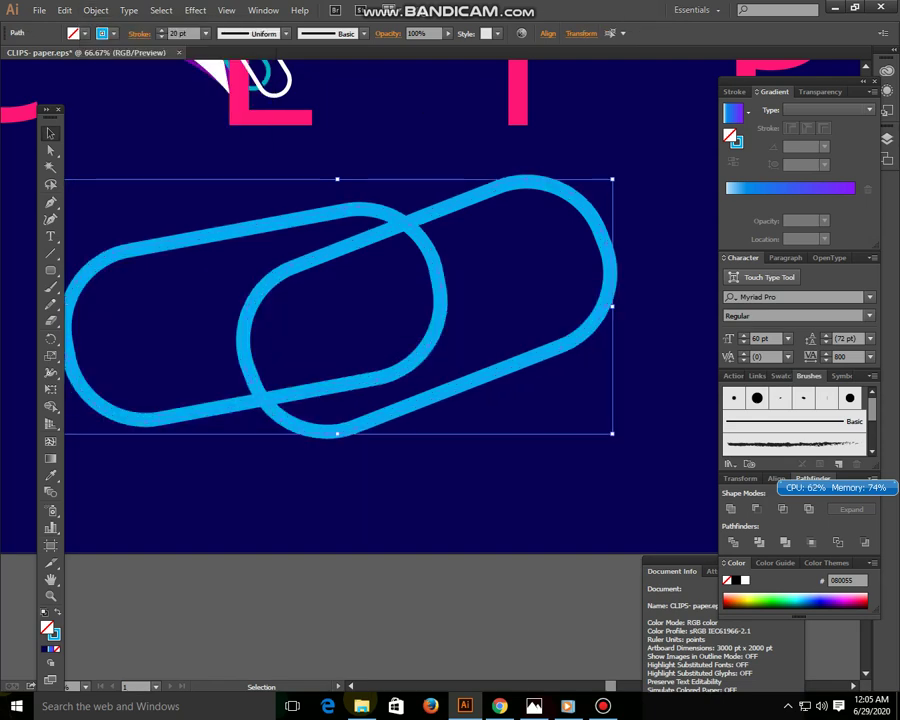
{"action": "left_click_drag", "start_coordinate": [187, 207], "coordinate": [440, 320]}
Expand the clip strokes into filled shapes, cancelling a Rasterize attempt
{"action": "left_click", "coordinate": [96, 10]}
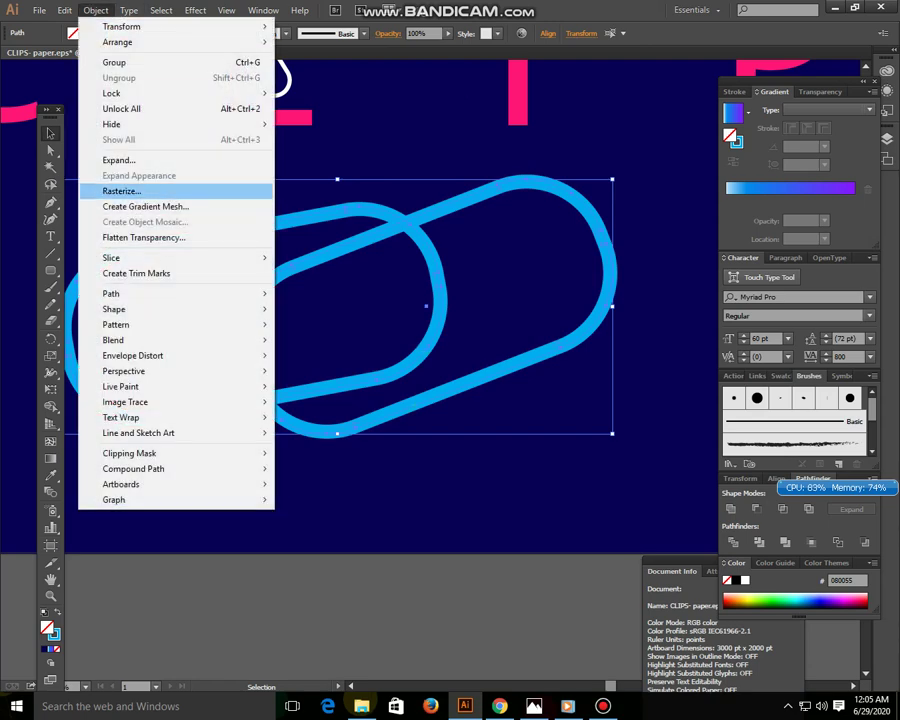
{"action": "left_click", "coordinate": [120, 190]}
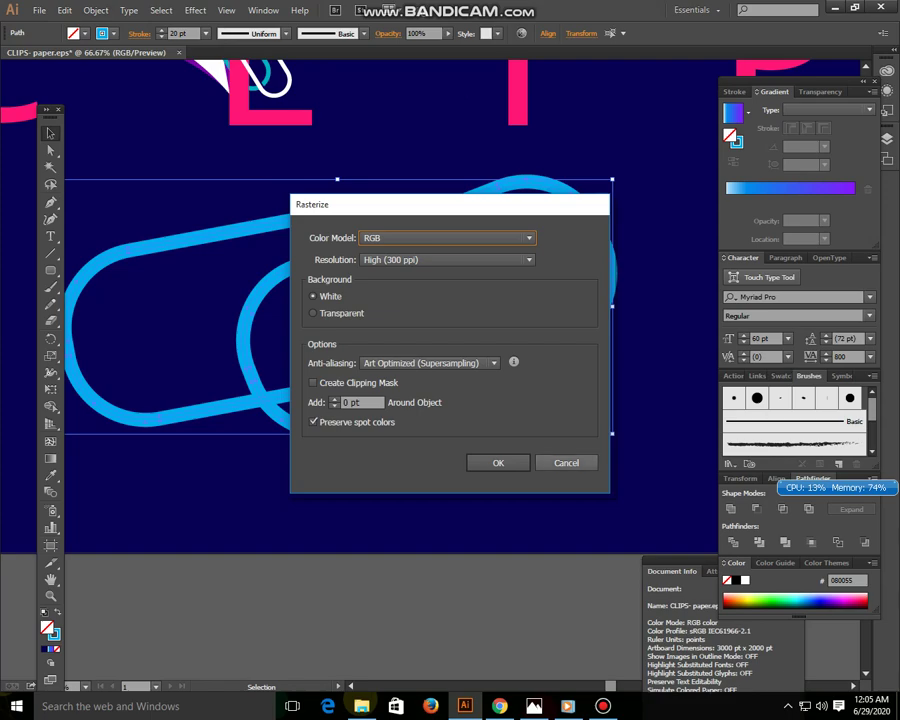
{"action": "left_click", "coordinate": [564, 461]}
{"action": "left_click", "coordinate": [96, 10]}
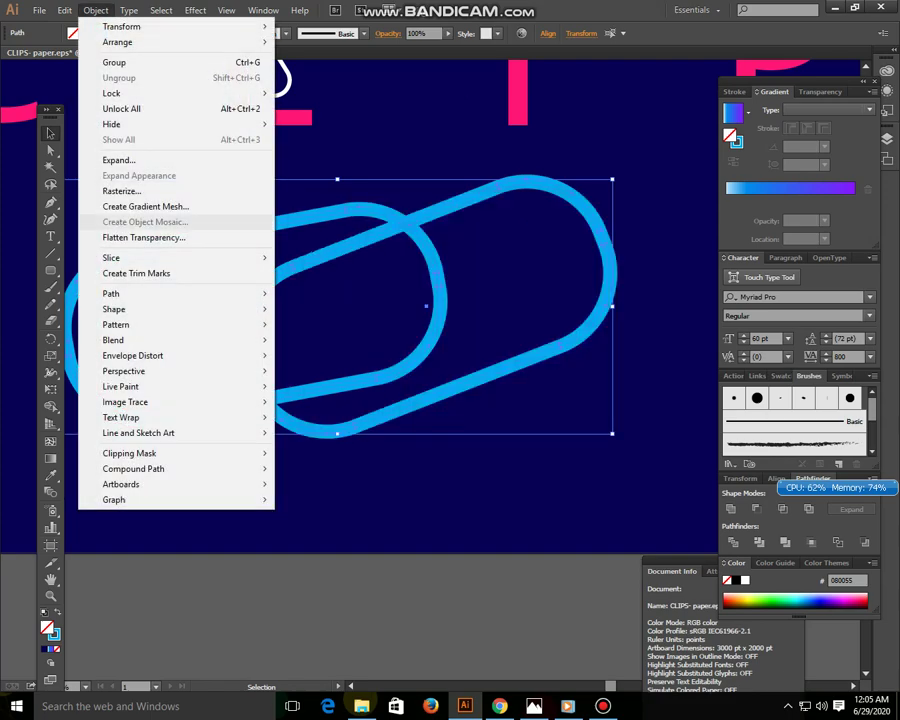
{"action": "left_click", "coordinate": [118, 160]}
{"action": "left_click", "coordinate": [414, 428]}
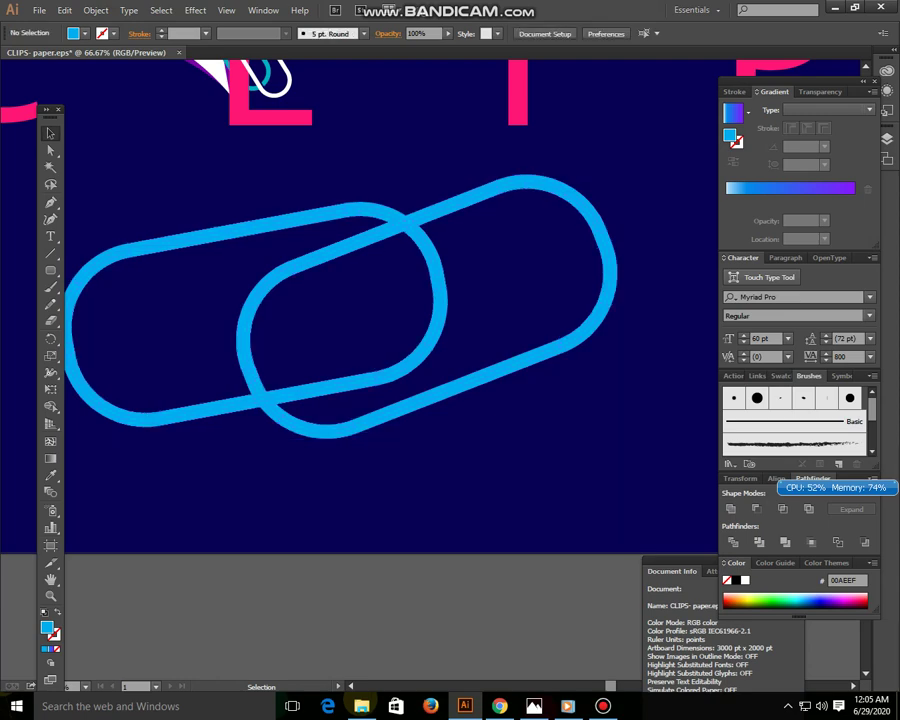
Divide the two clip shapes at their crossings with Pathfinder and ungroup the pieces
{"action": "left_click_drag", "start_coordinate": [147, 169], "coordinate": [470, 396]}
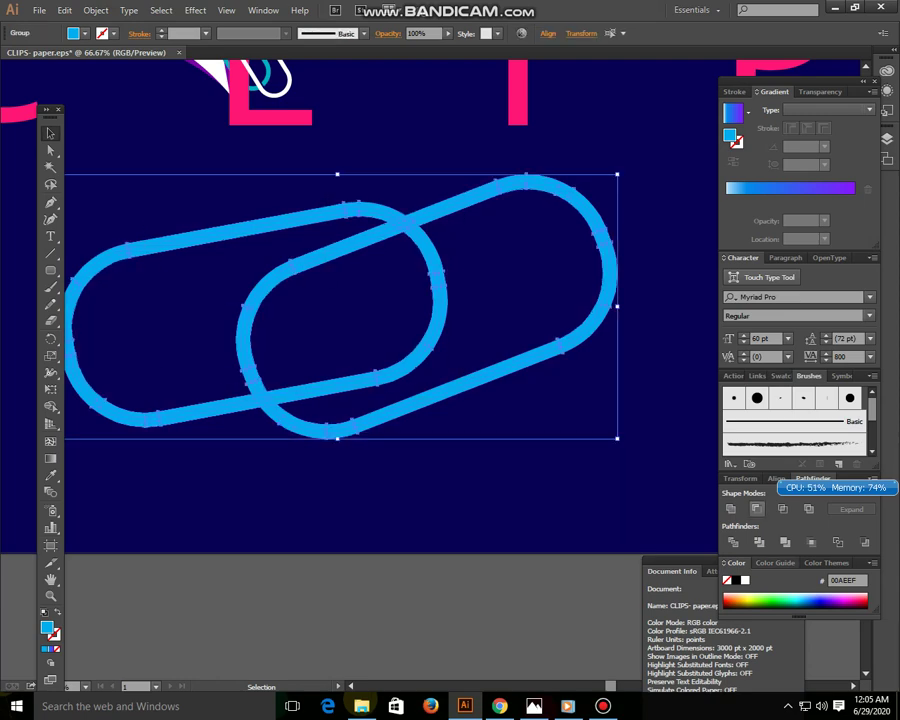
{"action": "left_click", "coordinate": [733, 541]}
{"action": "right_click", "coordinate": [476, 390]}
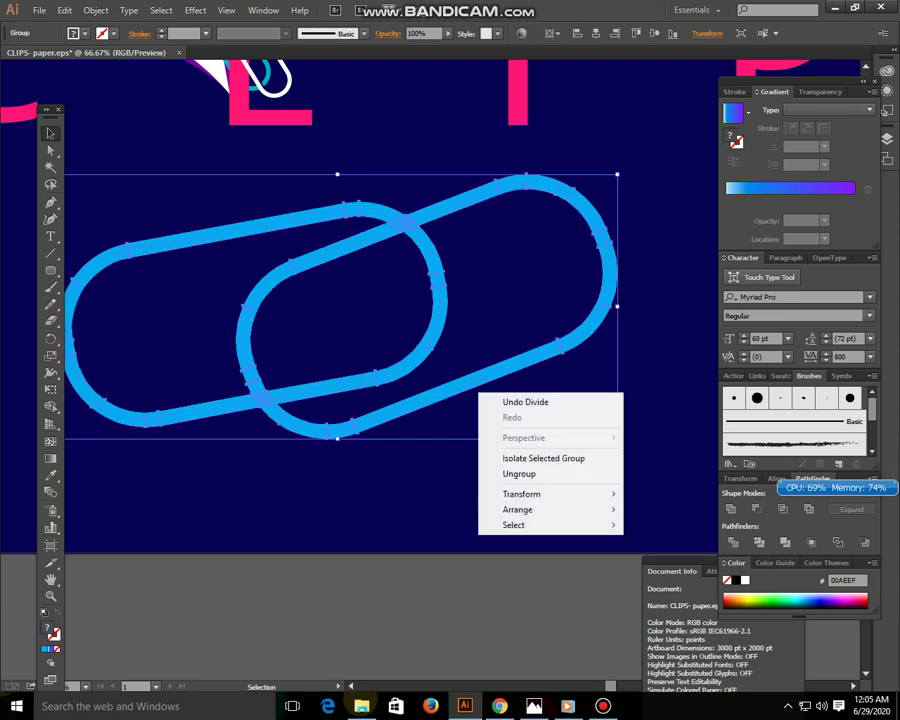
{"action": "left_click", "coordinate": [505, 472]}
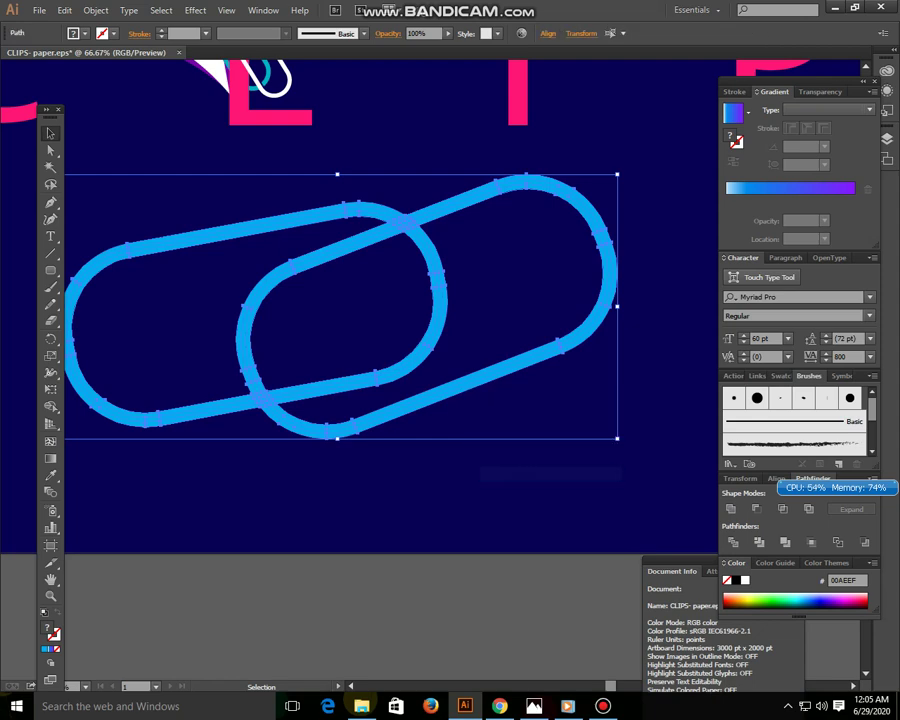
Colour one inner curve light pink FFAAD4 and delete the blue piece beneath it
{"action": "left_click", "coordinate": [443, 312]}
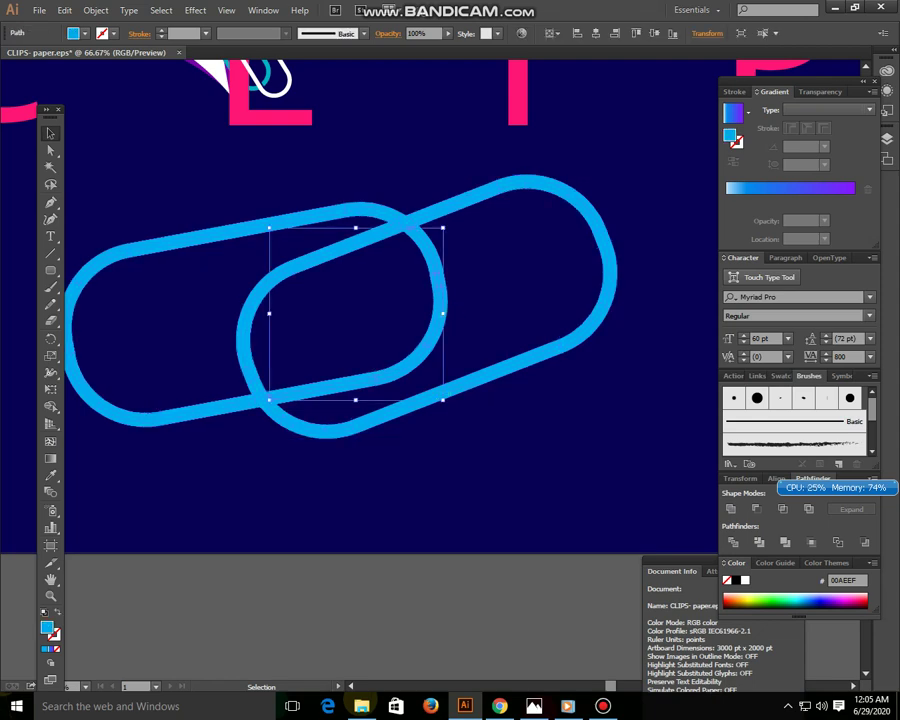
{"action": "left_click", "coordinate": [855, 597]}
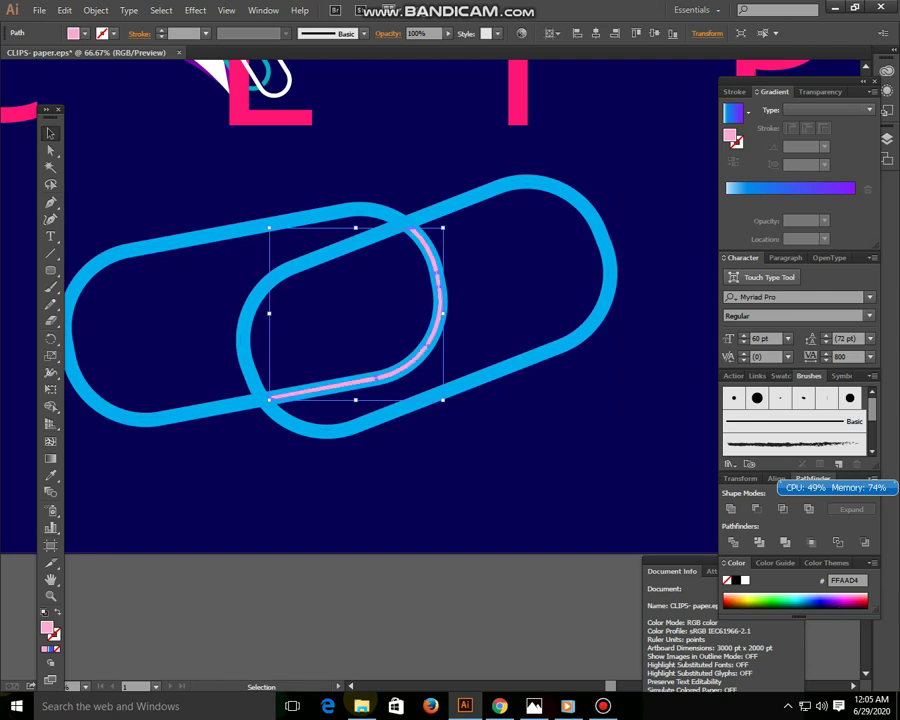
{"action": "key", "text": "ctrl+shift+a"}
{"action": "left_click_drag", "start_coordinate": [440, 300], "coordinate": [524, 497]}
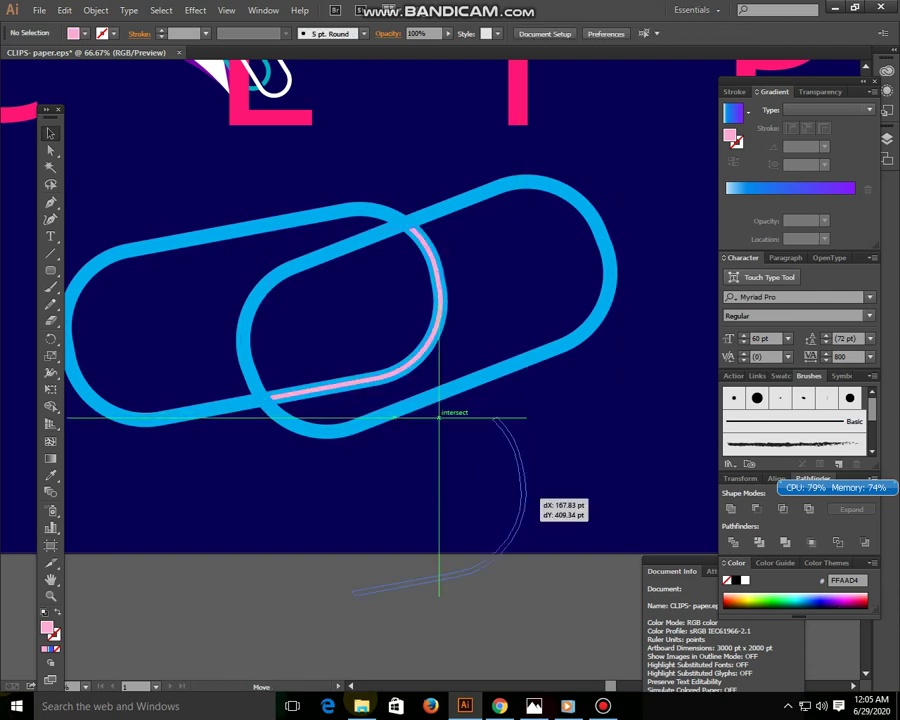
{"action": "key", "text": "Delete"}
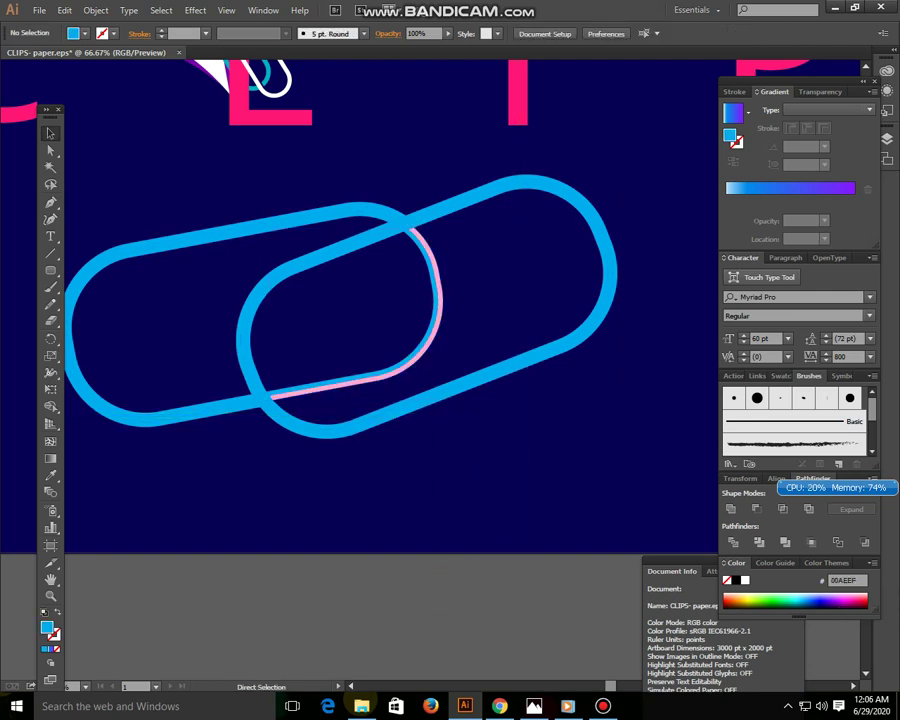
{"action": "key", "text": "ctrl+plus"}
{"action": "key", "text": "ctrl+plus"}
Delete the leftover blue piece under the pink curve
{"action": "left_click_drag", "start_coordinate": [355, 300], "coordinate": [440, 455]}
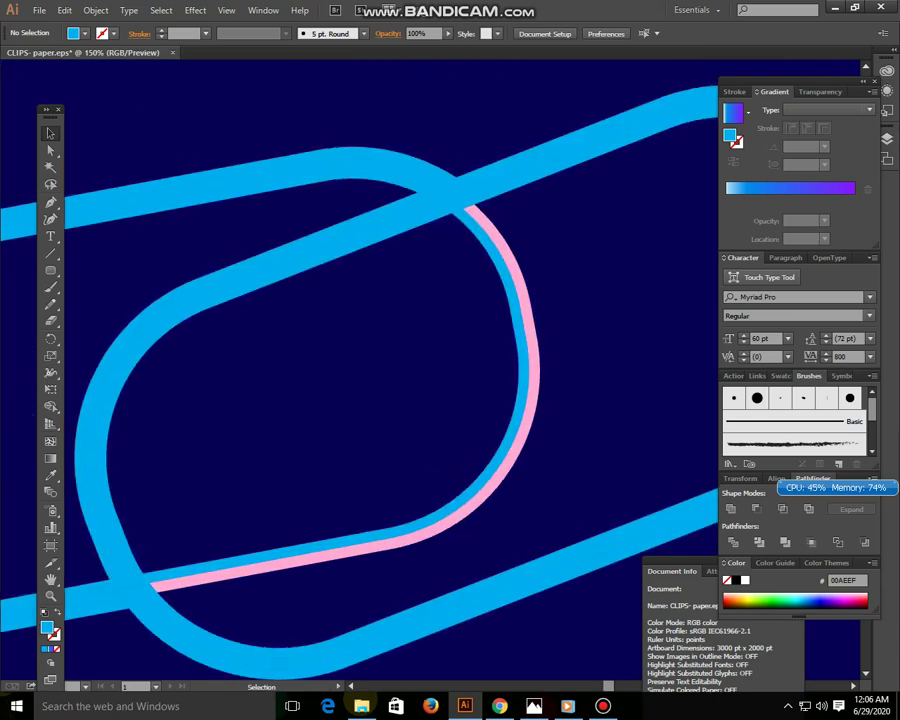
{"action": "left_click_drag", "start_coordinate": [522, 360], "coordinate": [432, 465]}
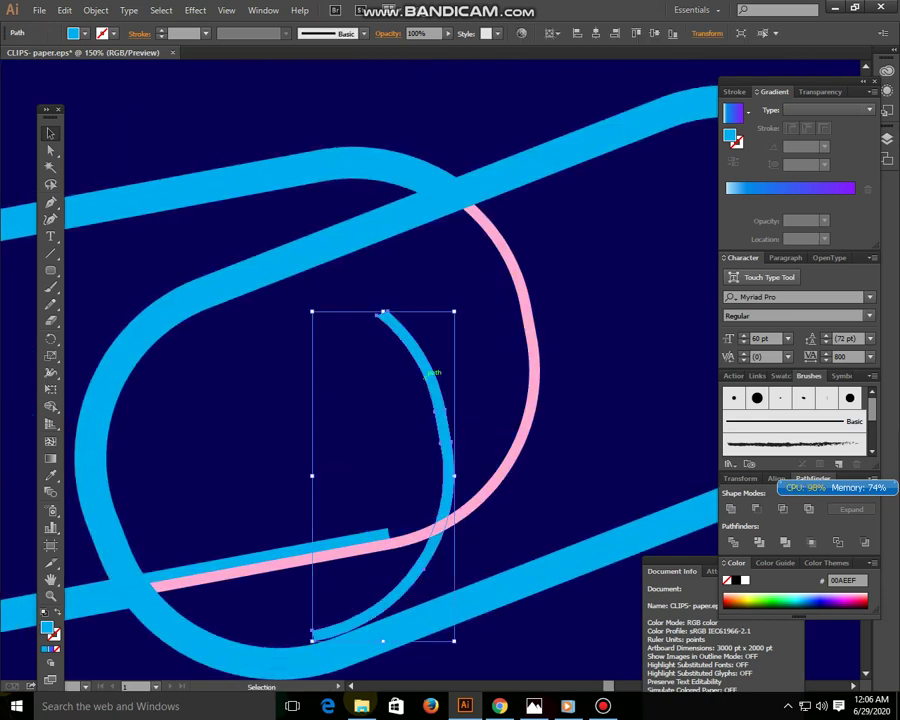
{"action": "key", "text": "Delete"}
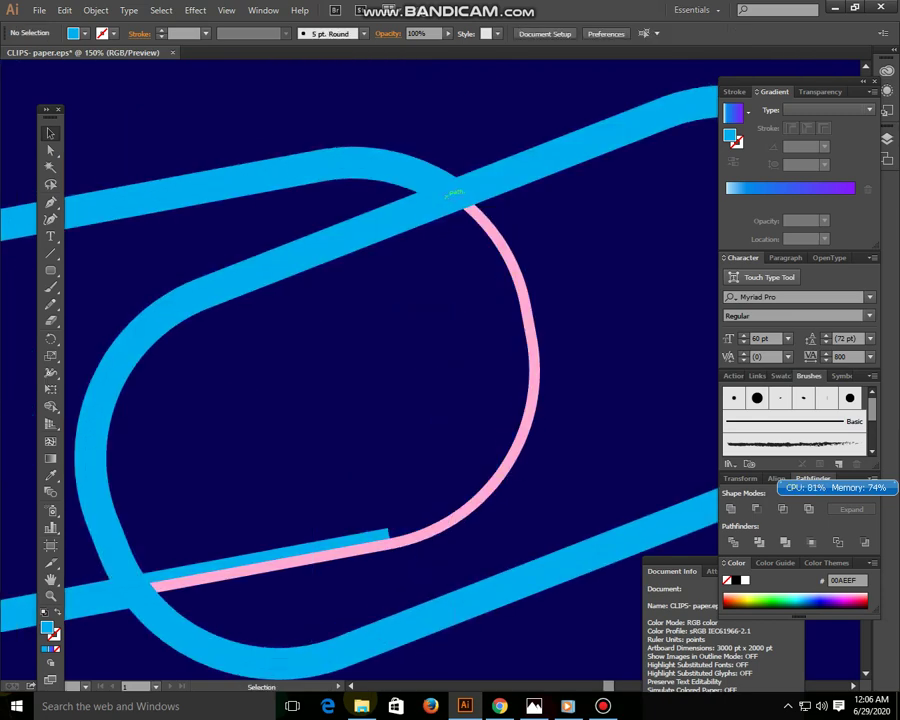
Colour the left clip's upper edge stripe hot pink FF2A62 and remove its cyan cover
{"action": "left_click", "coordinate": [311, 165]}
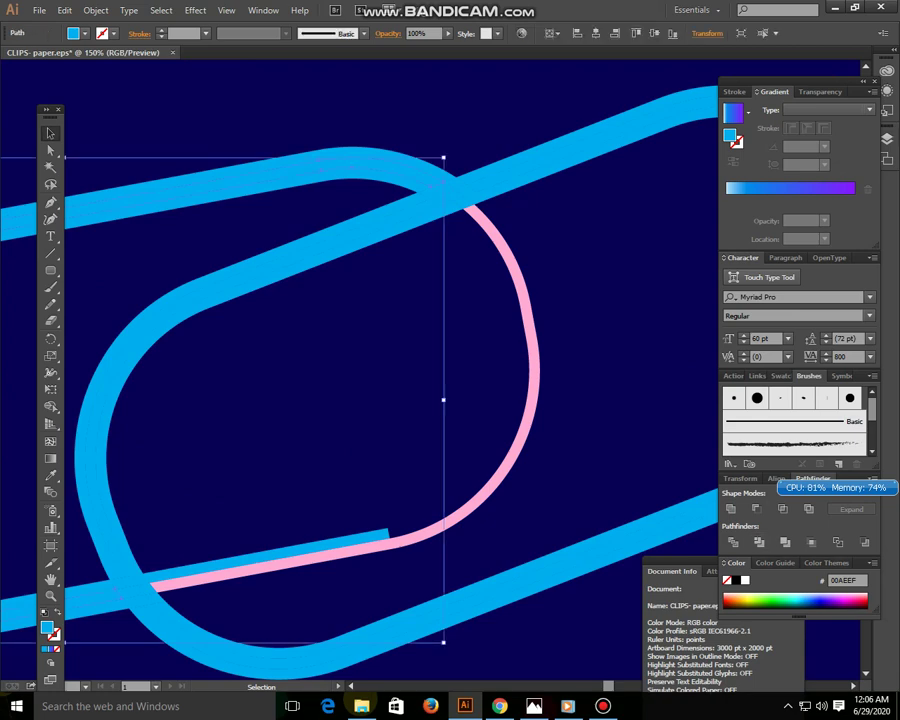
{"action": "left_click", "coordinate": [858, 598]}
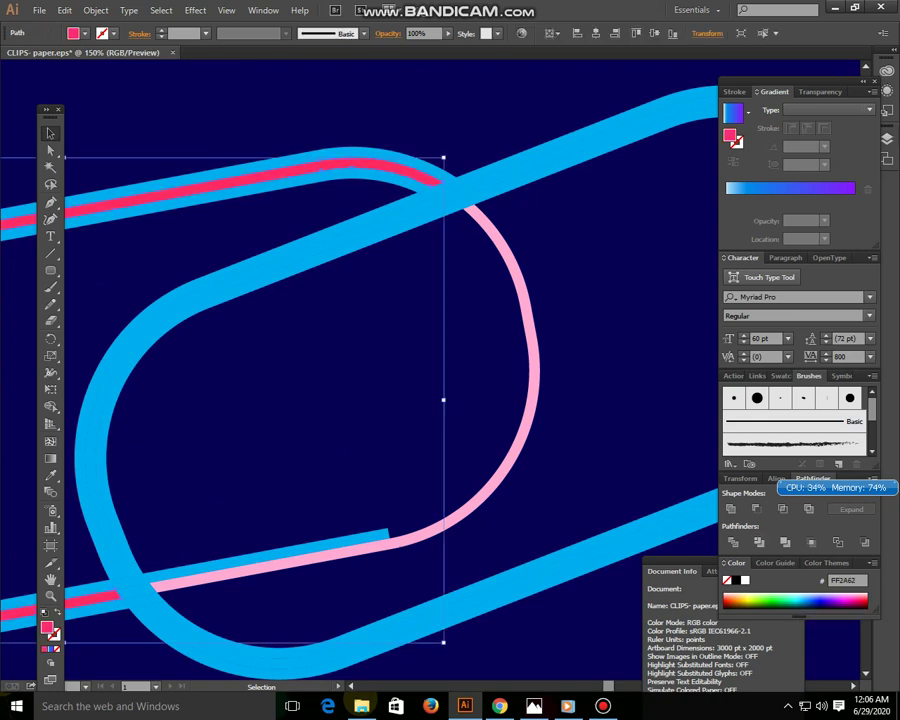
{"action": "key", "text": "ctrl+shift+a"}
{"action": "left_click", "coordinate": [409, 171]}
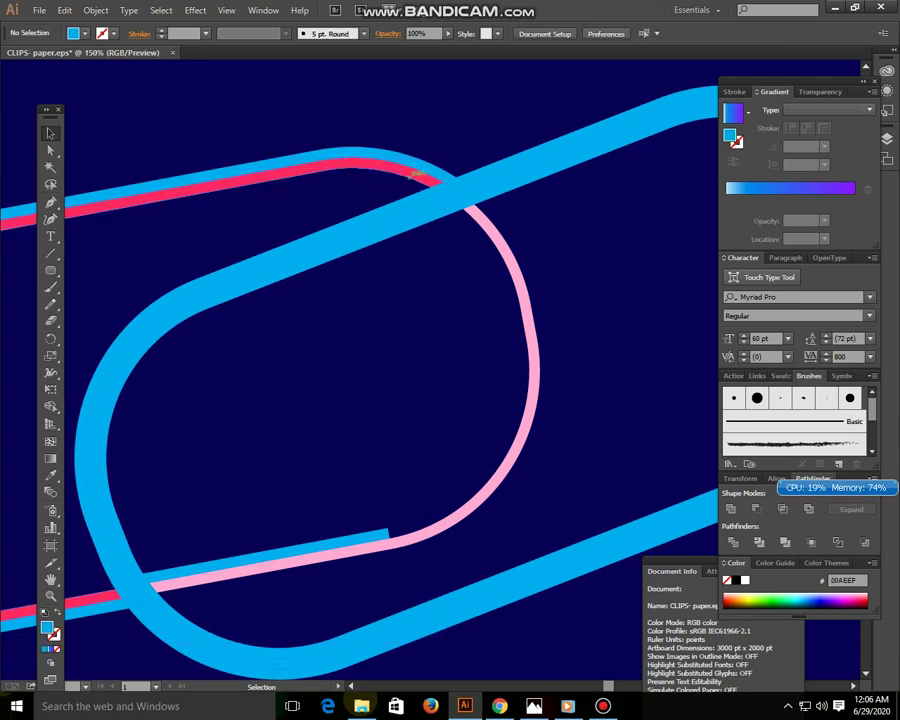
{"action": "left_click", "coordinate": [350, 148]}
{"action": "key", "text": "ctrl+z"}
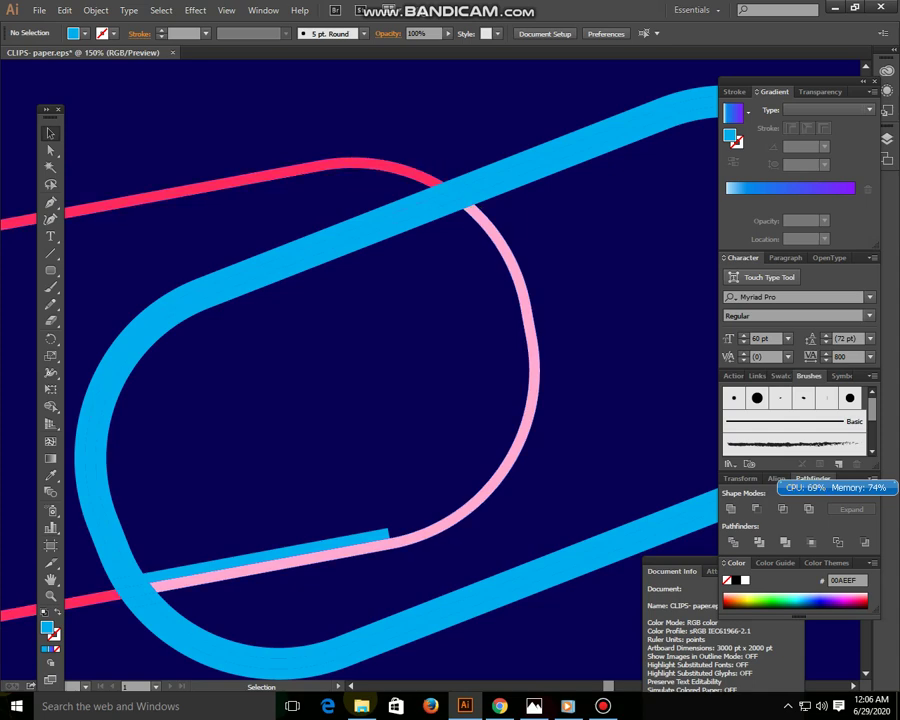
Delete the thick blue overlay and tidy the blue patch at the top crossing
{"action": "left_click", "coordinate": [420, 222]}
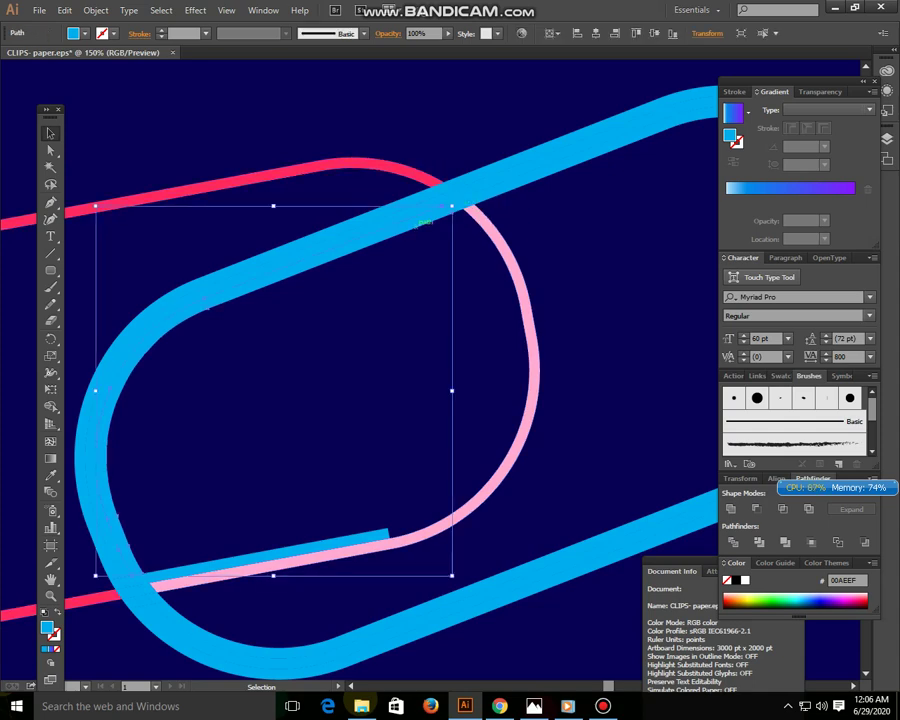
{"action": "key", "text": "ctrl+z"}
{"action": "left_click", "coordinate": [410, 195]}
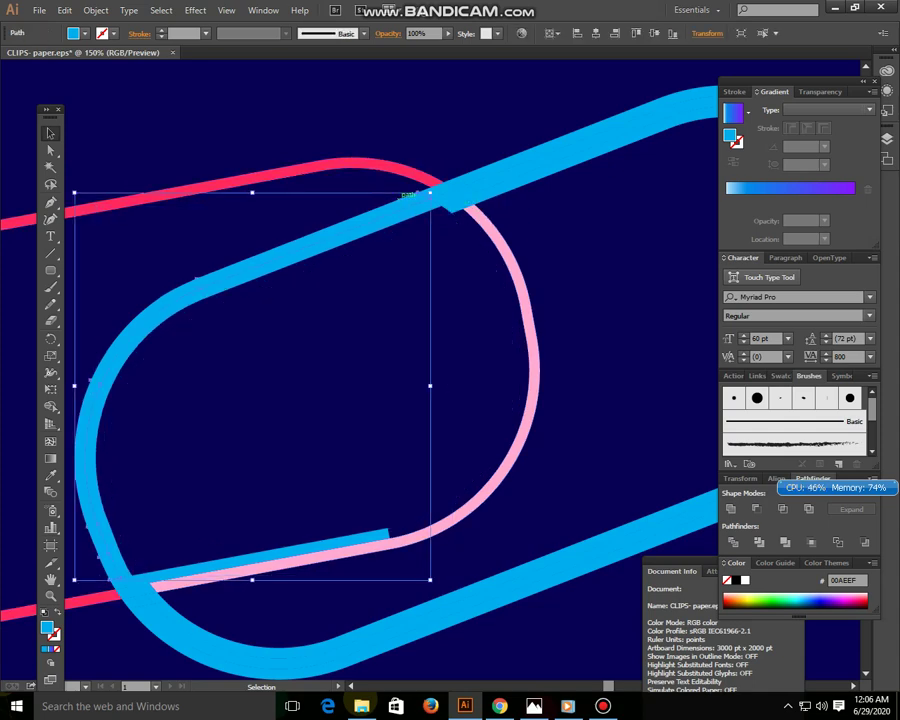
{"action": "key", "text": "Delete"}
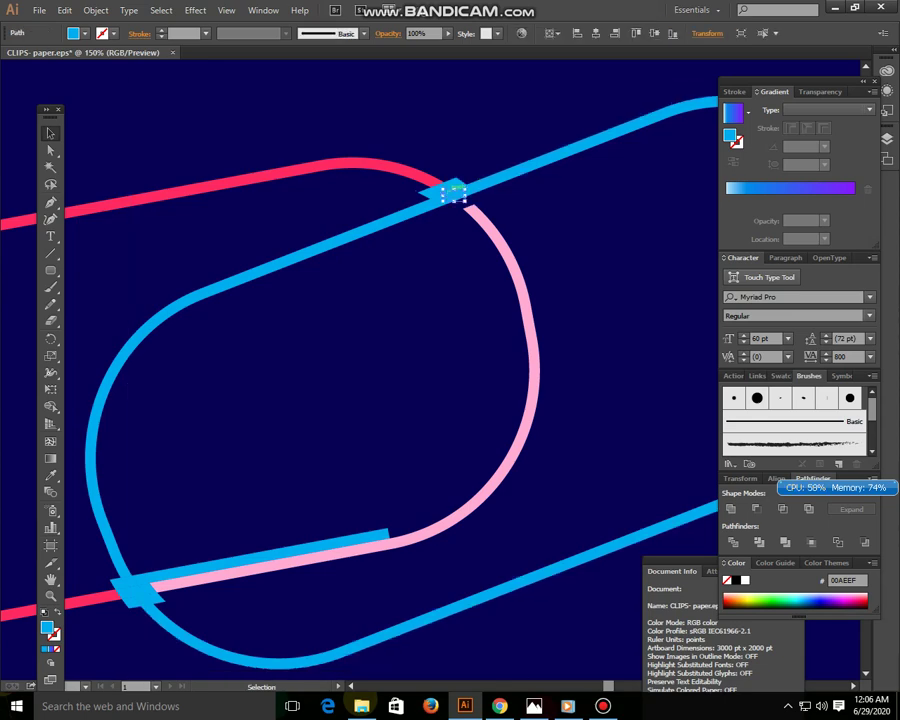
{"action": "mouse_move", "coordinate": [456, 186]}
{"action": "left_mouse_down"}
{"action": "mouse_move", "coordinate": [465, 191]}
{"action": "mouse_move", "coordinate": [431, 189]}
{"action": "left_mouse_up"}
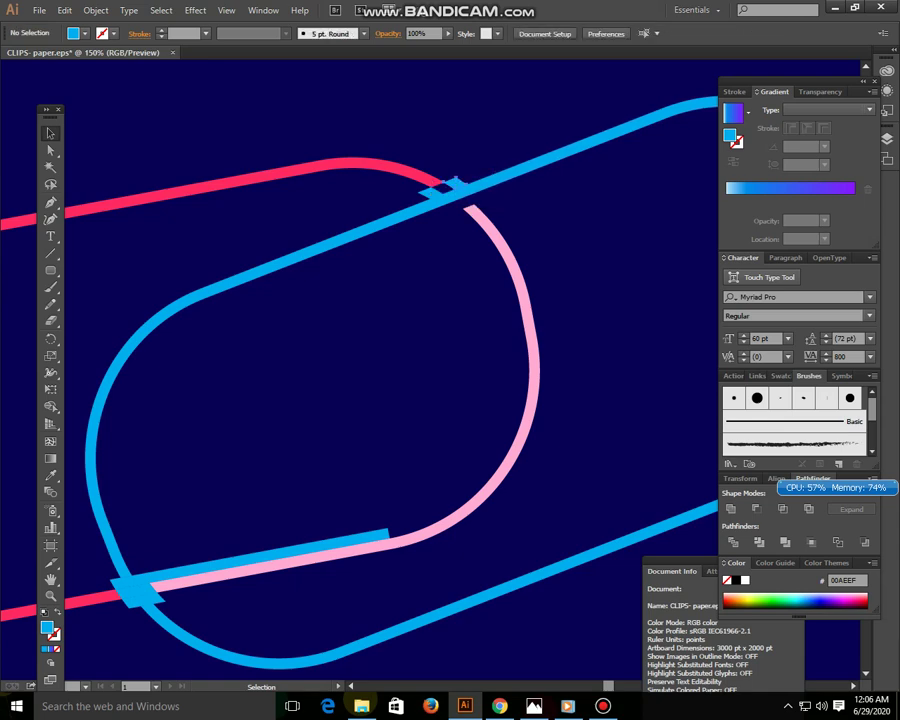
{"action": "left_click", "coordinate": [424, 196]}
{"action": "left_click", "coordinate": [279, 384]}
{"action": "scroll", "coordinate": [183, 483], "scroll_direction": "left", "scroll_amount": 5}
{"action": "scroll", "coordinate": [183, 483], "scroll_direction": "down", "scroll_amount": 4}
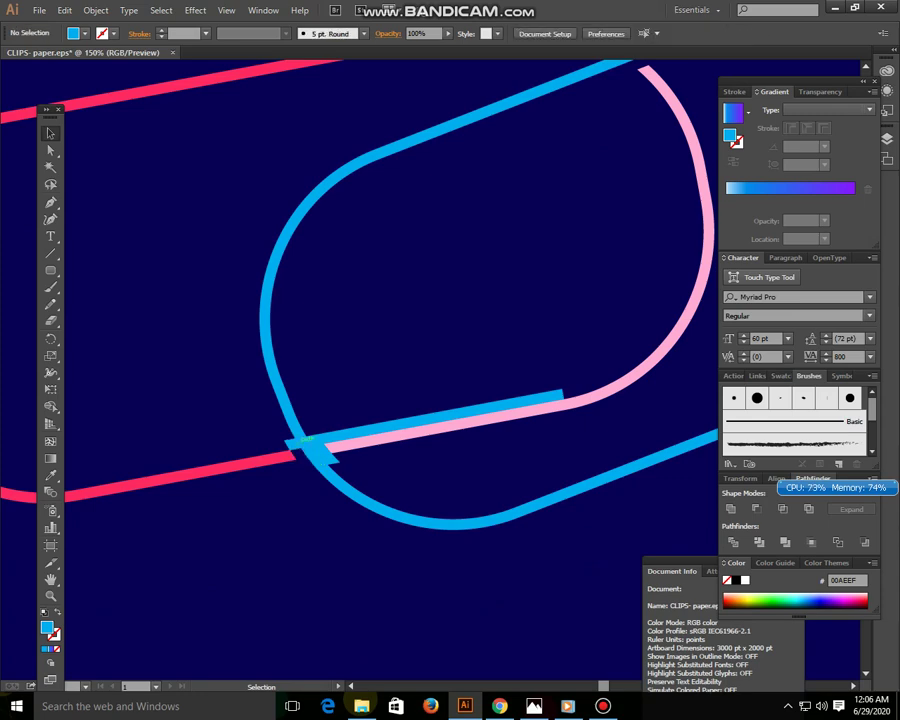
Delete the blue fragments, triangle and straight piece at the lower crossing, then zoom out
{"action": "left_click", "coordinate": [302, 442]}
{"action": "left_click", "coordinate": [230, 320]}
{"action": "left_click", "coordinate": [291, 443]}
{"action": "key", "text": "Delete"}
{"action": "left_click", "coordinate": [325, 455]}
{"action": "key", "text": "Delete"}
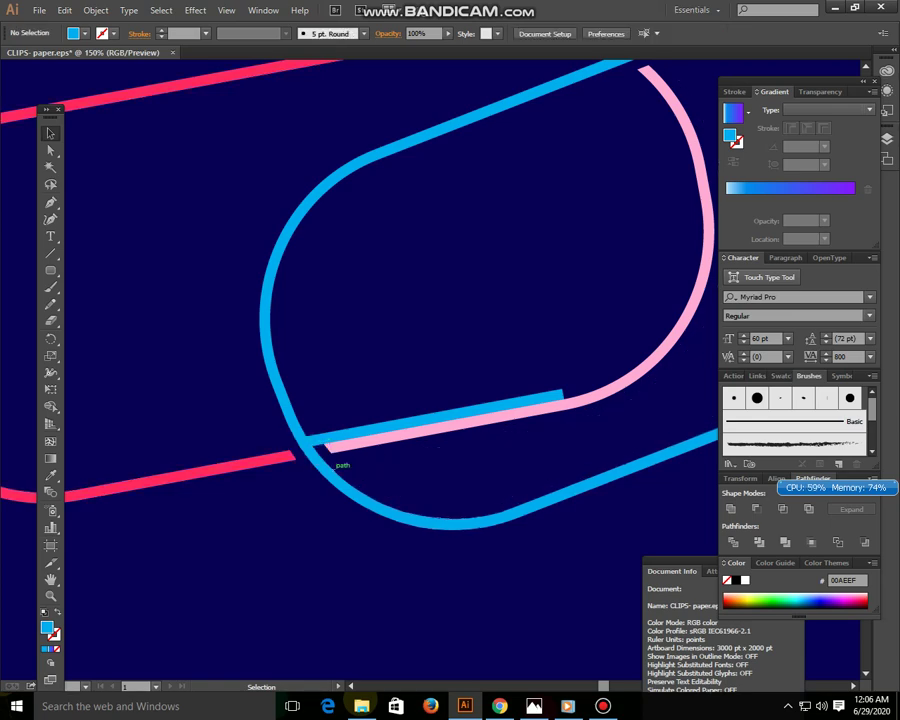
{"action": "left_click", "coordinate": [308, 440]}
{"action": "key", "text": "Delete"}
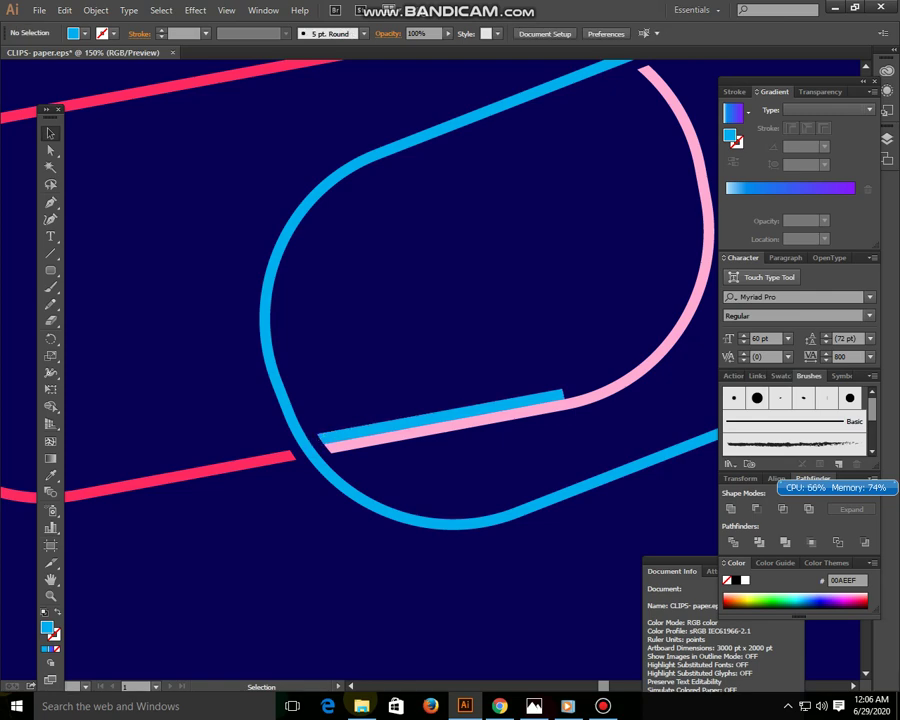
{"action": "left_click", "coordinate": [360, 429]}
{"action": "key", "text": "Delete"}
{"action": "key", "text": "ctrl+minus"}
{"action": "key", "text": "ctrl+minus"}
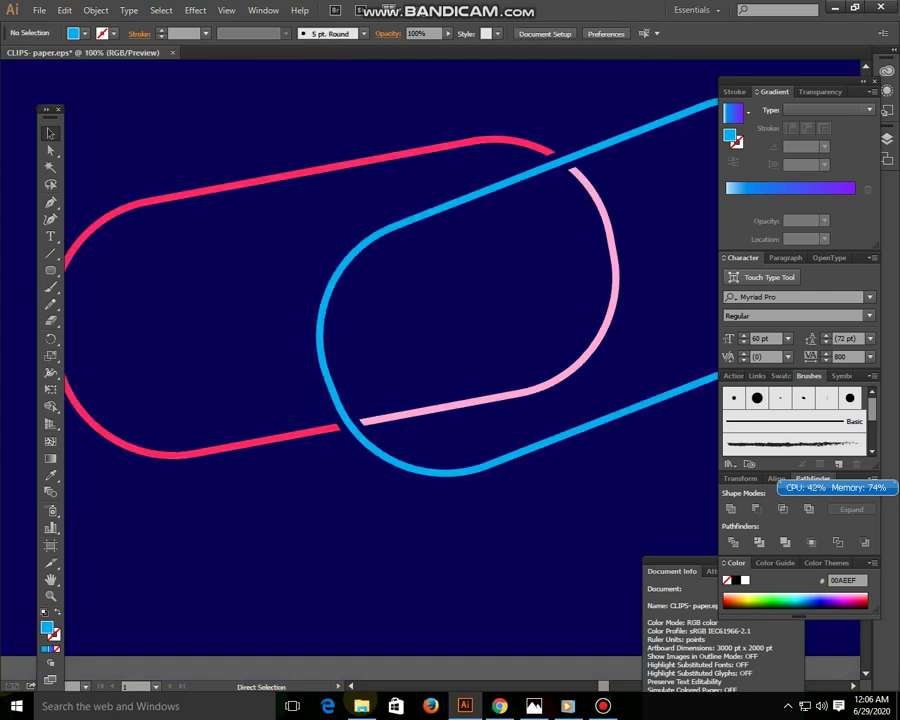
{"action": "key", "text": "ctrl+minus"}
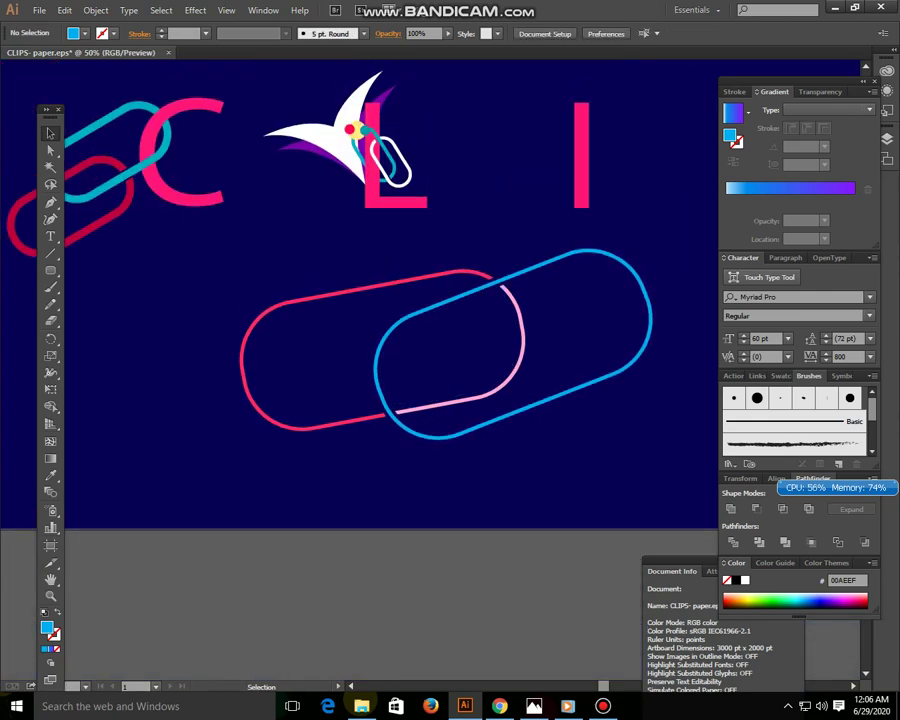
Scale both paperclip loops down around their centre
{"action": "left_click", "coordinate": [392, 401]}
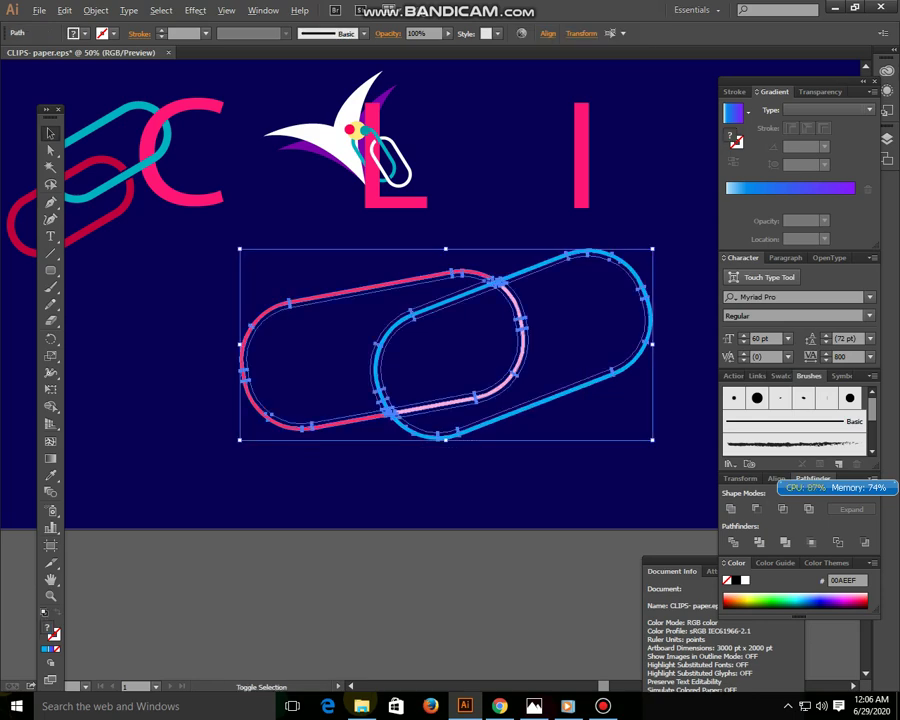
{"action": "left_click_drag", "start_coordinate": [652, 249], "coordinate": [607, 271]}
{"action": "left_click", "coordinate": [660, 240]}
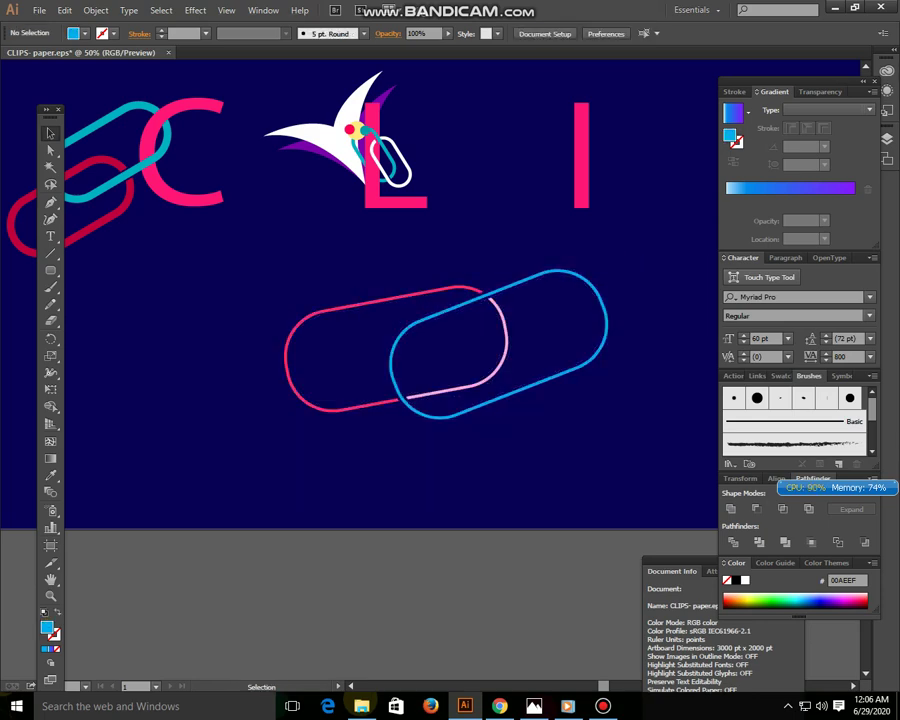
{"action": "left_click", "coordinate": [603, 315]}
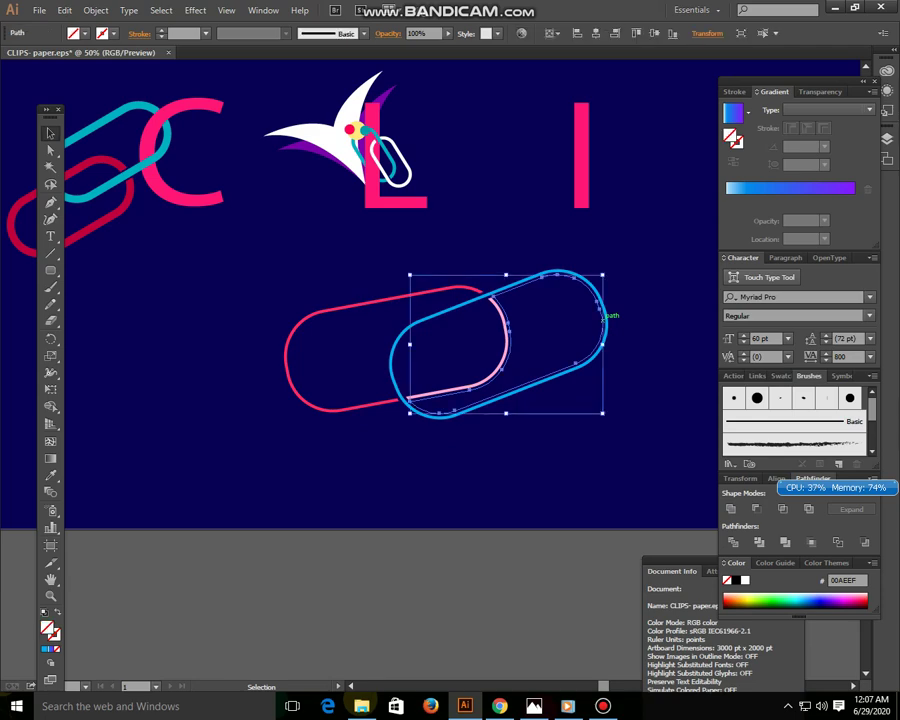
{"action": "key", "text": "ctrl+shift+a"}
{"action": "left_click", "coordinate": [503, 325]}
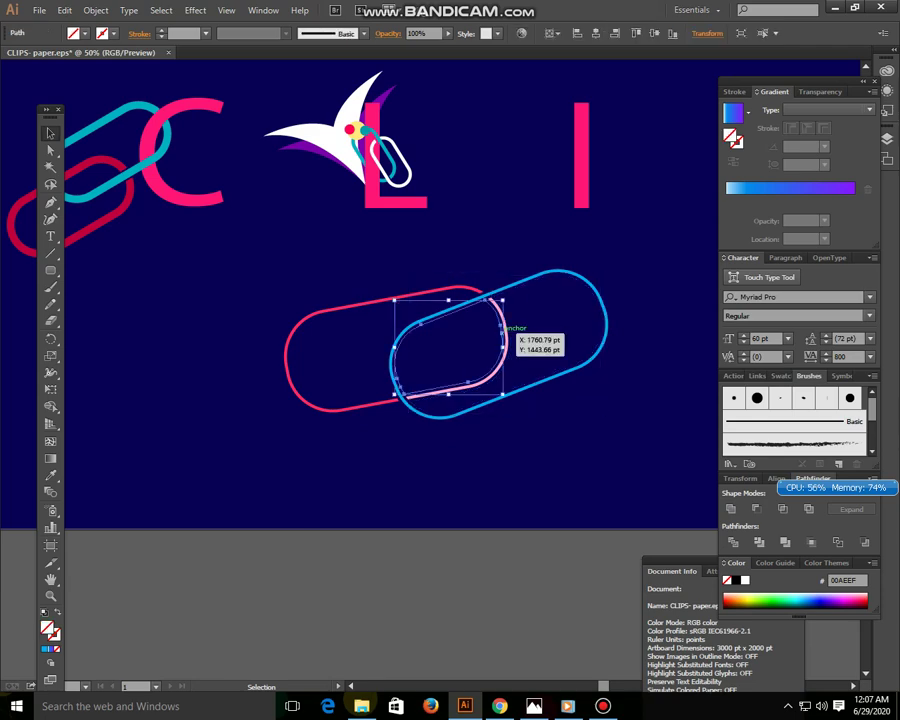
{"action": "key", "text": "ctrl+shift+a"}
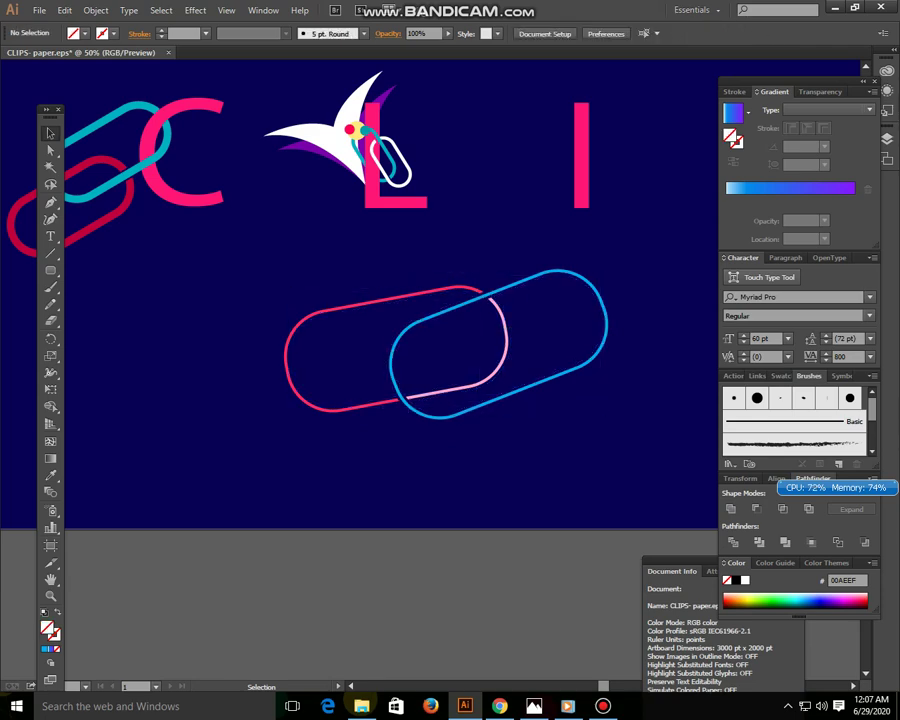
Copy the right clip's blue stroke onto the left clip with the Eyedropper
{"action": "left_click", "coordinate": [603, 706]}
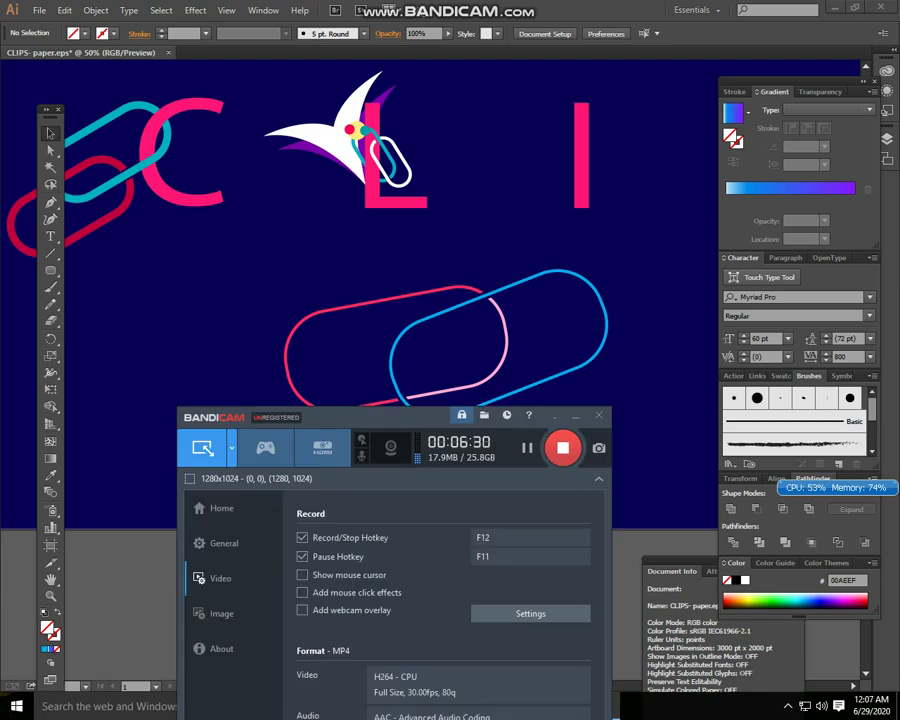
{"action": "left_click", "coordinate": [405, 291]}
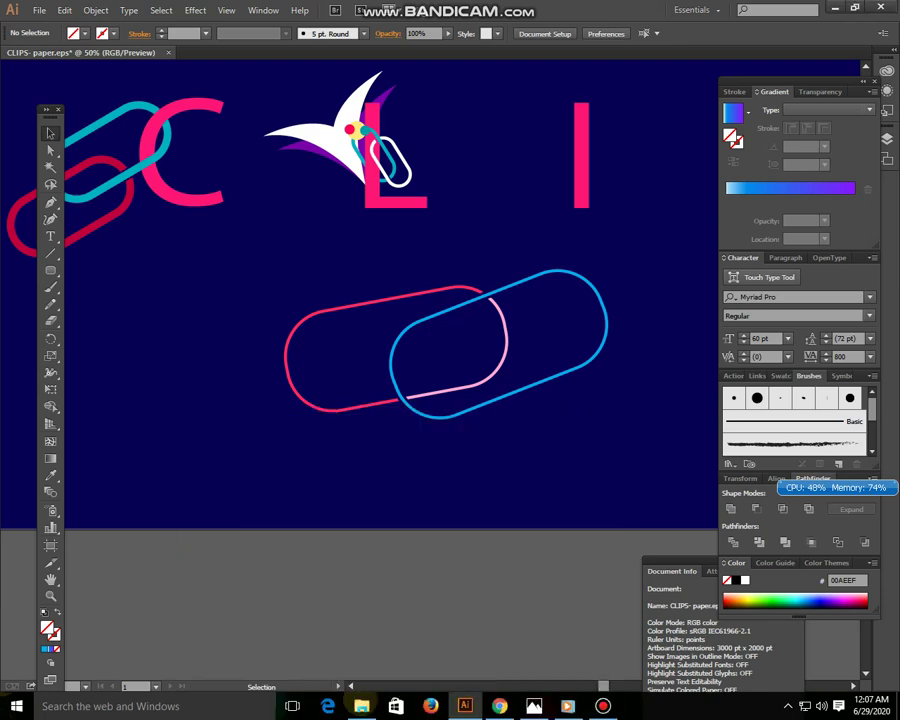
{"action": "left_click_drag", "start_coordinate": [381, 261], "coordinate": [643, 471]}
{"action": "left_click", "coordinate": [643, 471]}
{"action": "left_click_drag", "start_coordinate": [240, 190], "coordinate": [430, 297]}
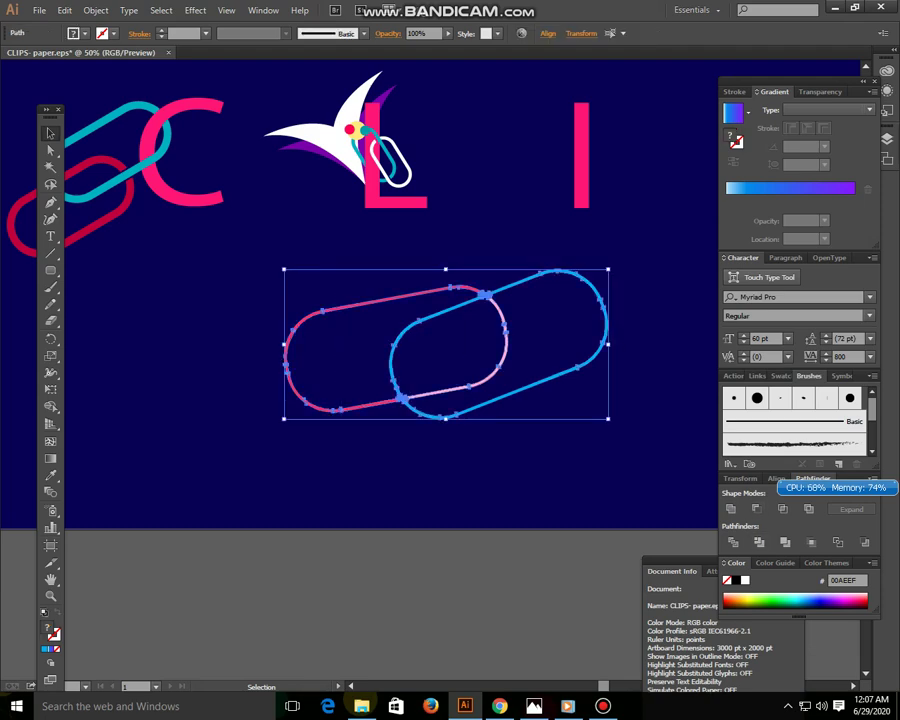
{"action": "left_click", "coordinate": [514, 358]}
{"action": "key", "text": "ctrl+shift+a"}
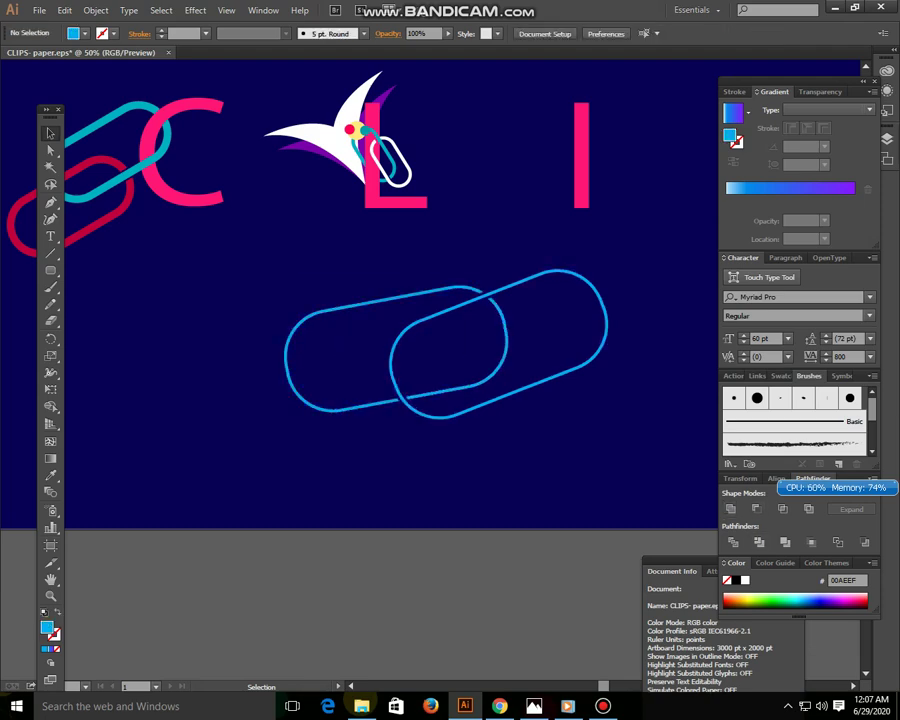
Marquee-select both linked paperclips and set their stroke to red FF2A4F
{"action": "key", "text": "a"}
{"action": "scroll", "coordinate": [380, 350], "scroll_direction": "up", "scroll_amount": 1}
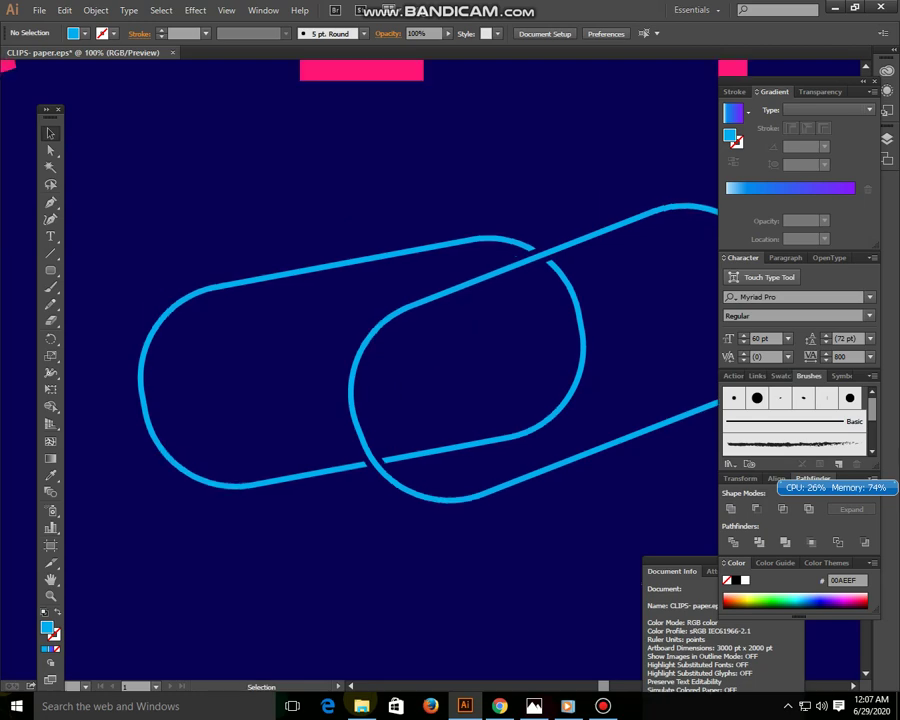
{"action": "scroll", "coordinate": [380, 350], "scroll_direction": "right", "scroll_amount": 2}
{"action": "mouse_move", "coordinate": [257, 178]}
{"action": "left_mouse_down"}
{"action": "mouse_move", "coordinate": [300, 262]}
{"action": "mouse_move", "coordinate": [540, 516]}
{"action": "left_mouse_up"}
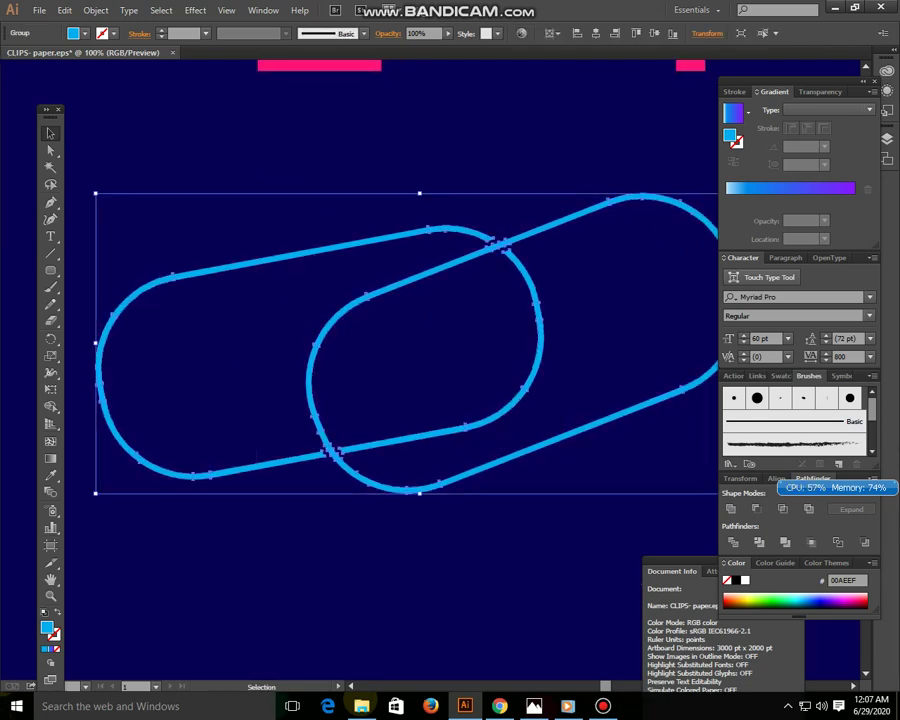
{"action": "left_click", "coordinate": [860, 605]}
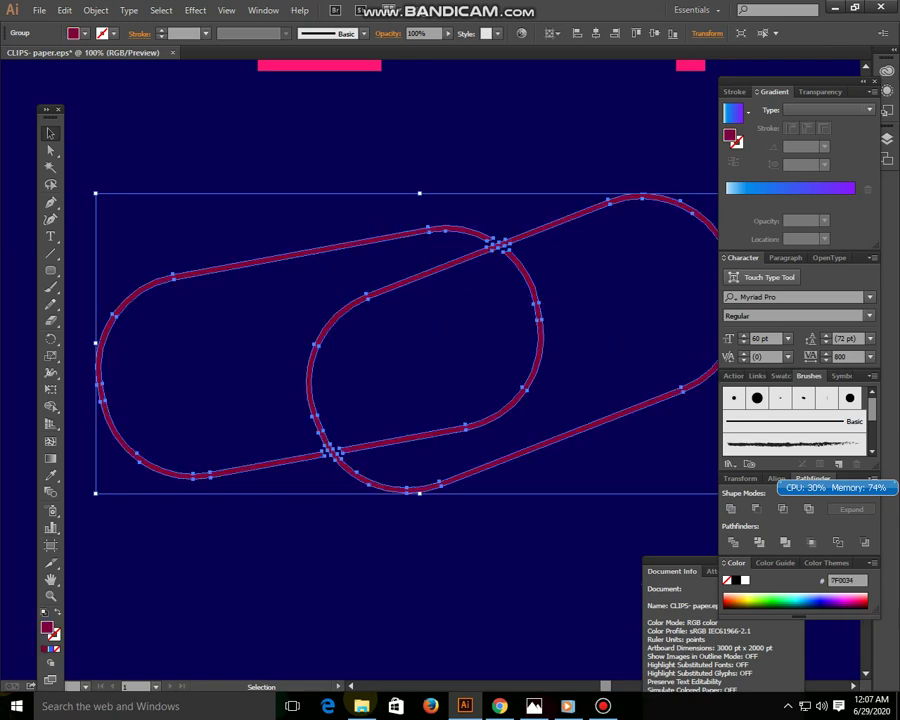
{"action": "left_click", "coordinate": [862, 598]}
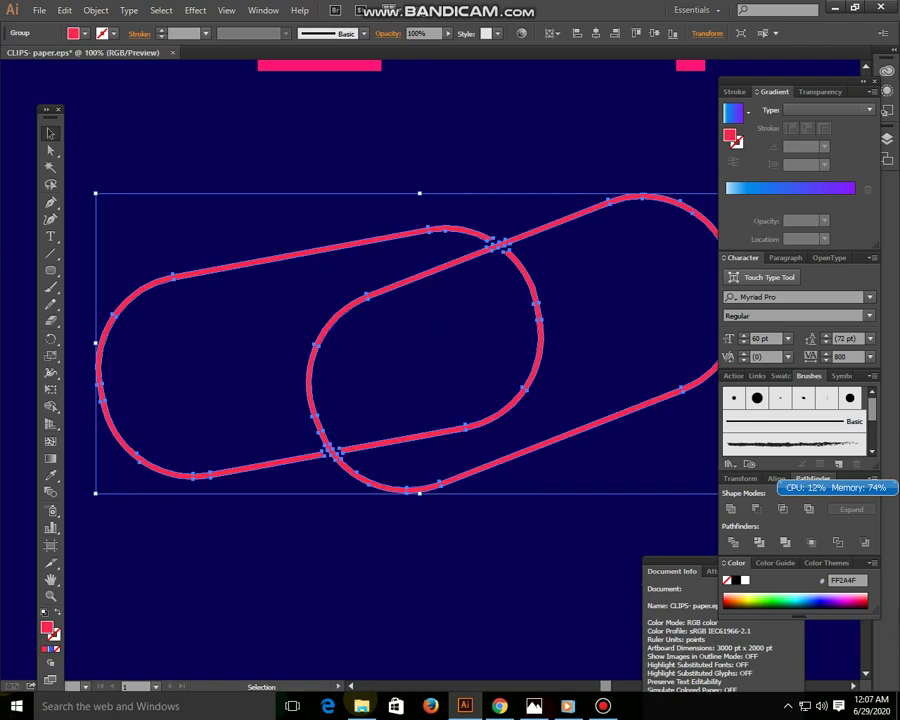
{"action": "key", "text": "ctrl+shift+a"}
{"action": "key", "text": "ctrl+minus"}
{"action": "key", "text": "ctrl+minus"}
{"action": "key", "text": "ctrl+minus"}
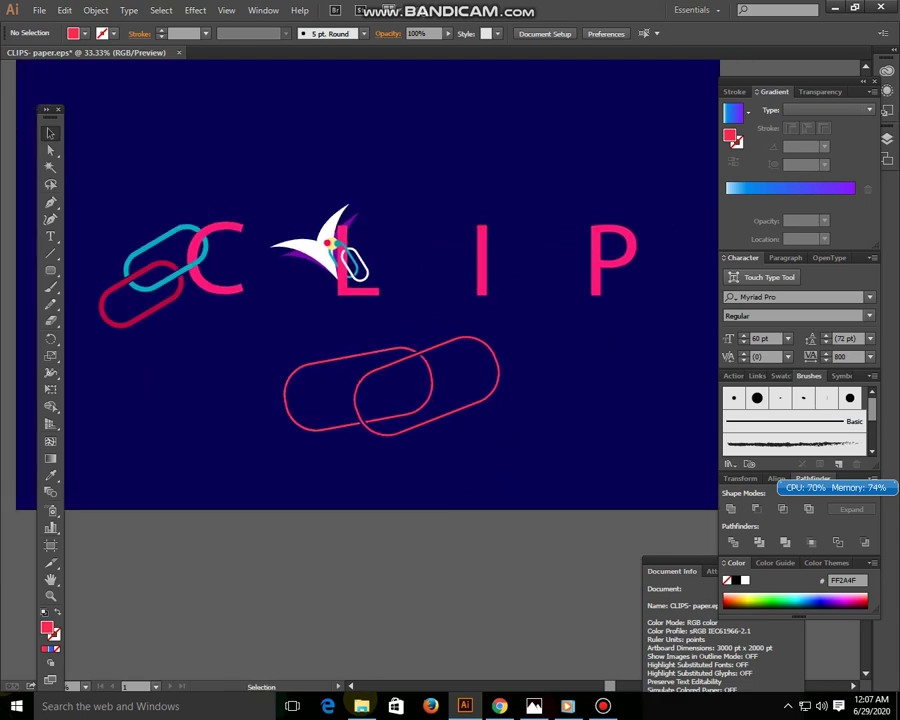
Shrink the red paperclip group to about a third of its size
{"action": "left_click", "coordinate": [460, 342]}
{"action": "left_click_drag", "start_coordinate": [500, 337], "coordinate": [436, 368]}
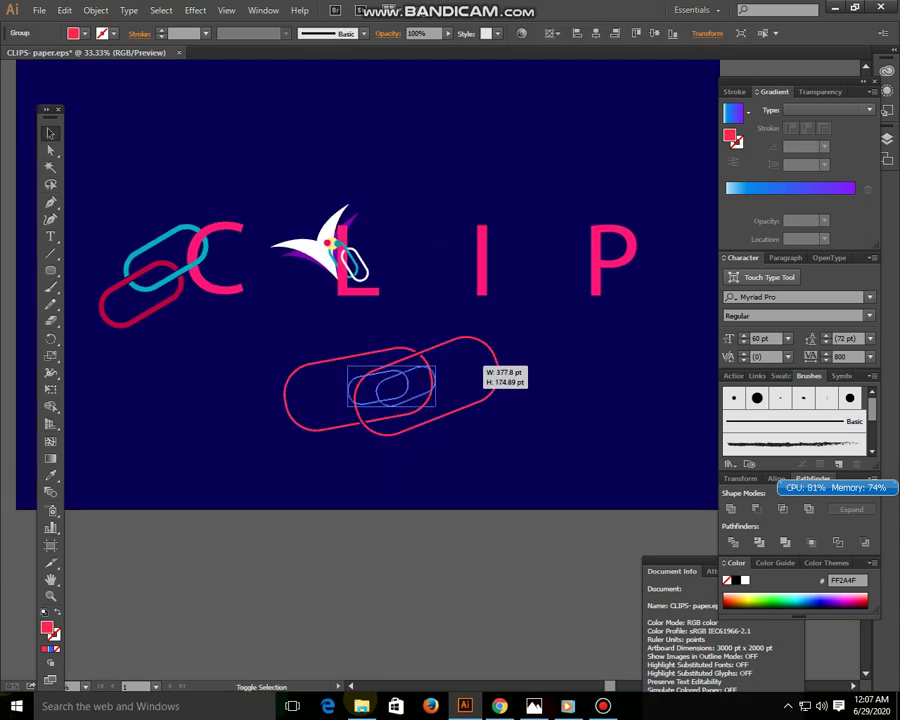
{"action": "key", "text": "ctrl+shift+a"}
{"action": "key", "text": "ctrl+z"}
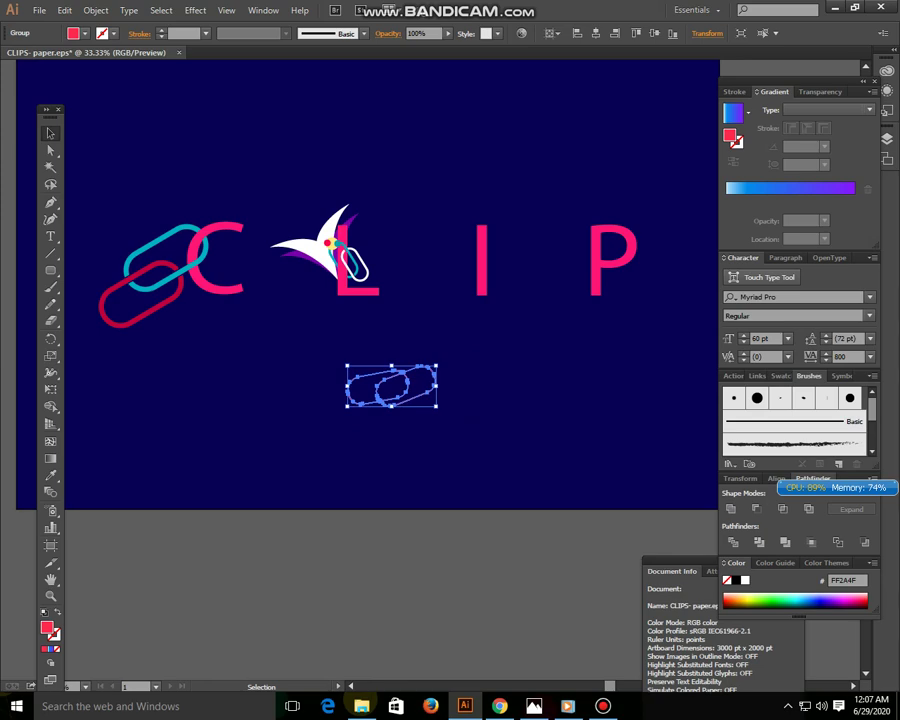
{"action": "mouse_move", "coordinate": [556, 307]}
{"action": "left_mouse_down"}
{"action": "mouse_move", "coordinate": [412, 400]}
{"action": "mouse_move", "coordinate": [513, 293]}
{"action": "mouse_move", "coordinate": [566, 273]}
{"action": "mouse_move", "coordinate": [527, 287]}
{"action": "left_mouse_up"}
{"action": "key", "text": "ctrl+shift+a"}
Rotate the small paperclips about 90° to stand upright on the pink I bar
{"action": "key", "text": "ctrl+plus"}
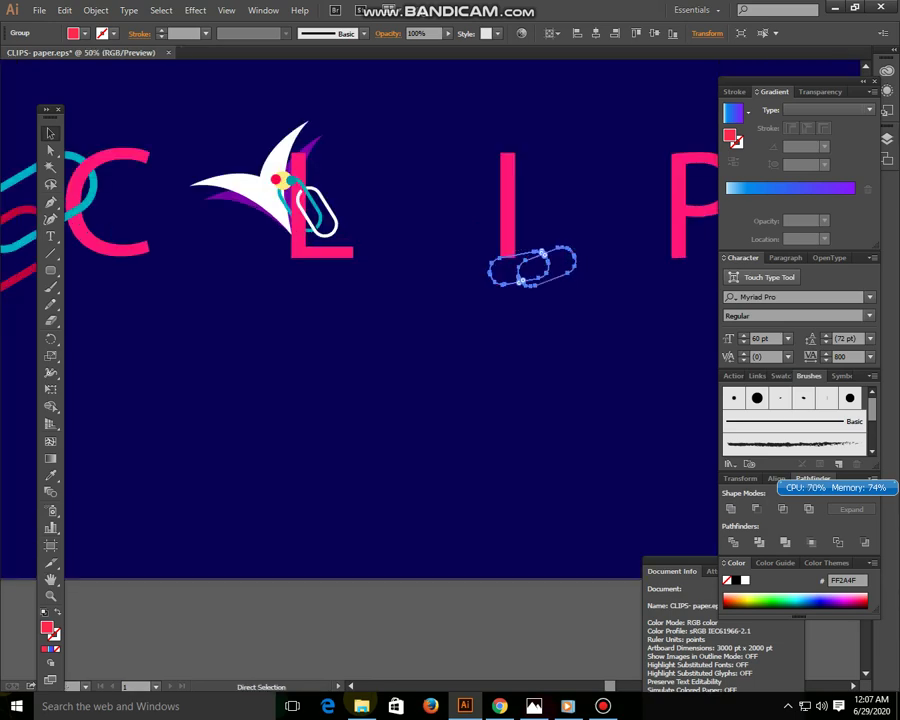
{"action": "key", "text": "ctrl+plus"}
{"action": "key", "text": "ctrl+plus"}
{"action": "key", "text": "ctrl+plus"}
{"action": "mouse_move", "coordinate": [560, 150]}
{"action": "left_mouse_down"}
{"action": "mouse_move", "coordinate": [290, 510]}
{"action": "mouse_move", "coordinate": [135, 648]}
{"action": "left_mouse_up"}
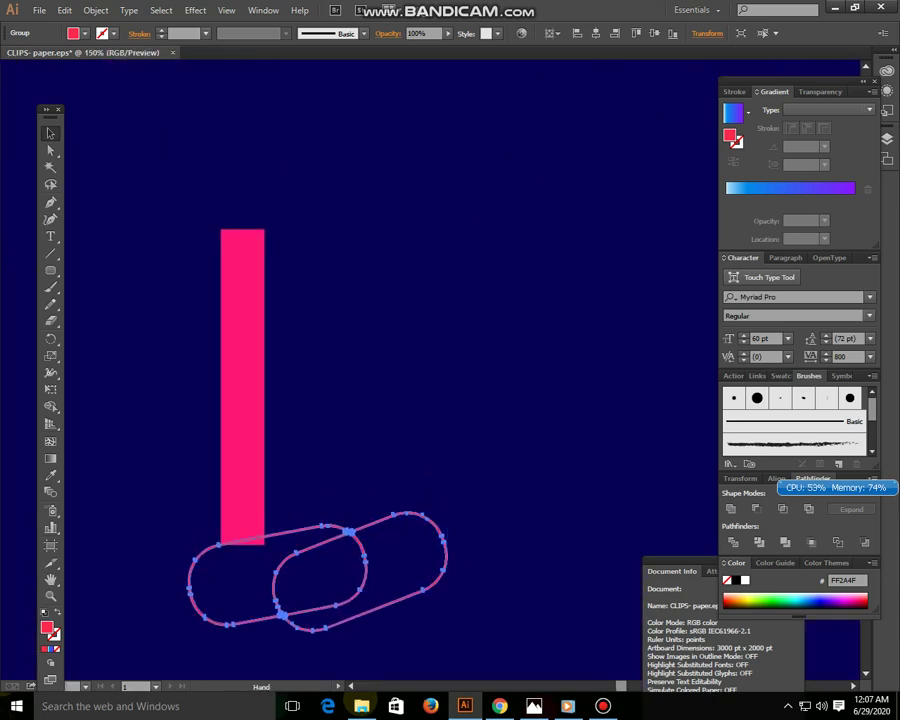
{"action": "left_click_drag", "start_coordinate": [452, 636], "coordinate": [374, 440]}
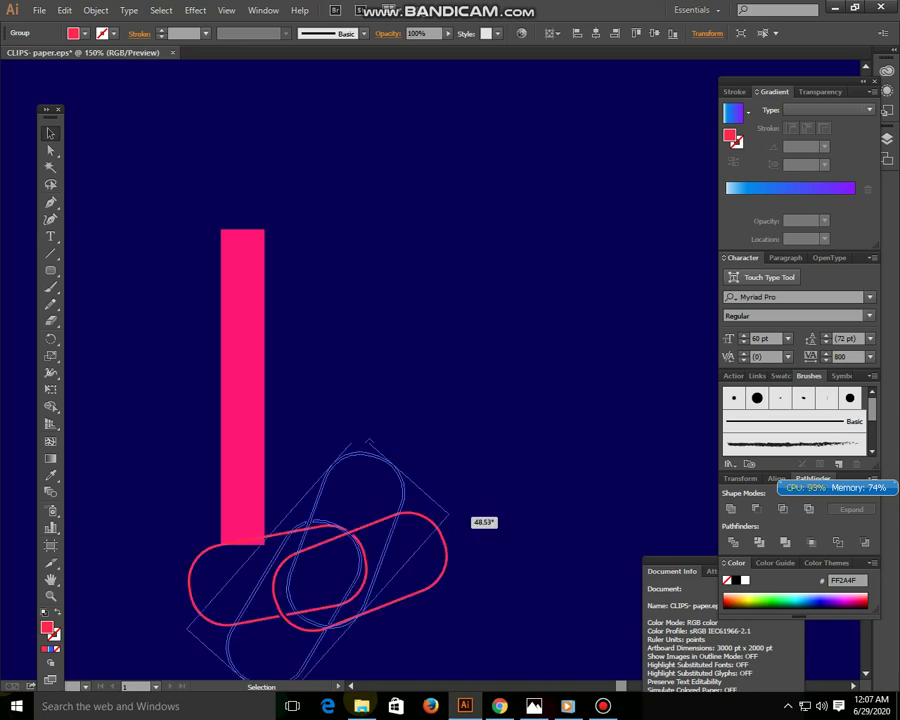
{"action": "left_click_drag", "start_coordinate": [372, 548], "coordinate": [315, 400]}
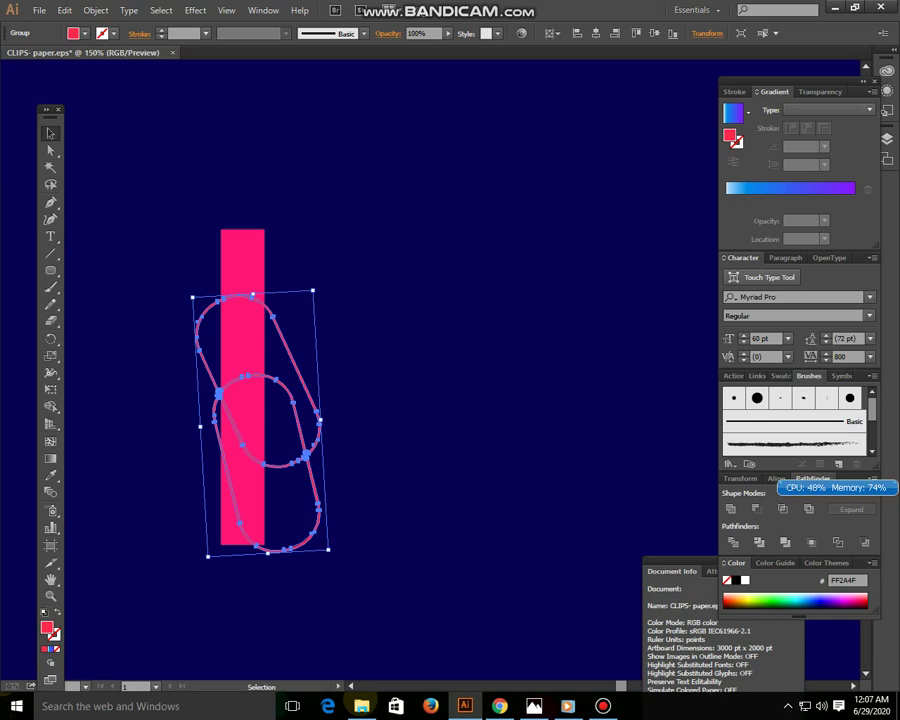
Set the paperclips' stroke to blue 0086D4
{"action": "left_click", "coordinate": [571, 343]}
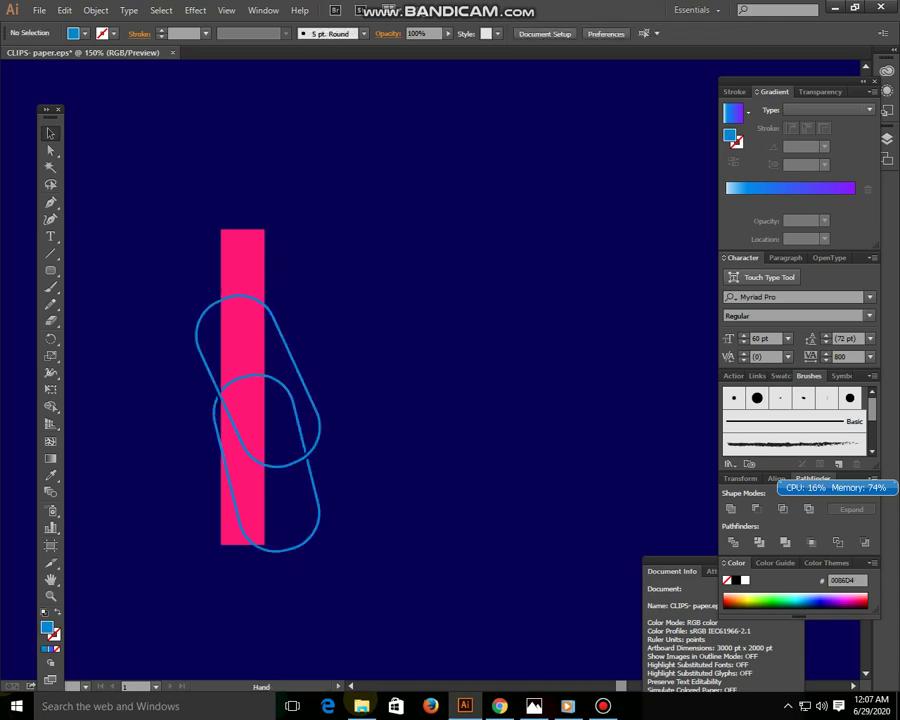
{"action": "left_click_drag", "start_coordinate": [186, 483], "coordinate": [68, 521]}
{"action": "key", "text": "ctrl+minus"}
{"action": "key", "text": "ctrl+minus"}
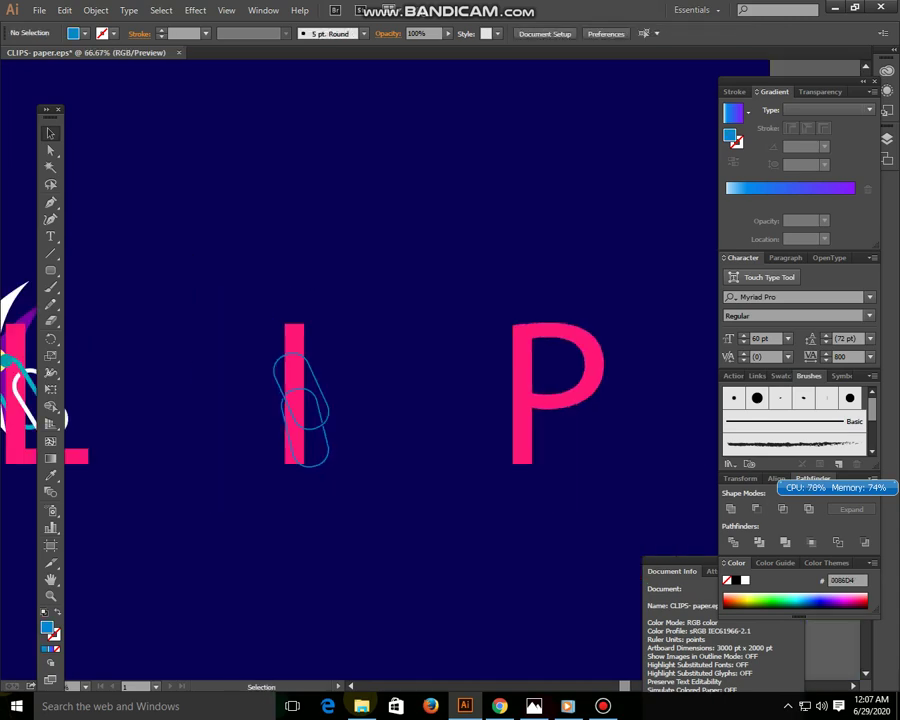
Place a copy of the clips on the P and colour it yellow
{"action": "mouse_move", "coordinate": [300, 400]}
{"action": "left_mouse_down"}
{"action": "mouse_move", "coordinate": [533, 395]}
{"action": "mouse_move", "coordinate": [527, 400]}
{"action": "left_mouse_up"}
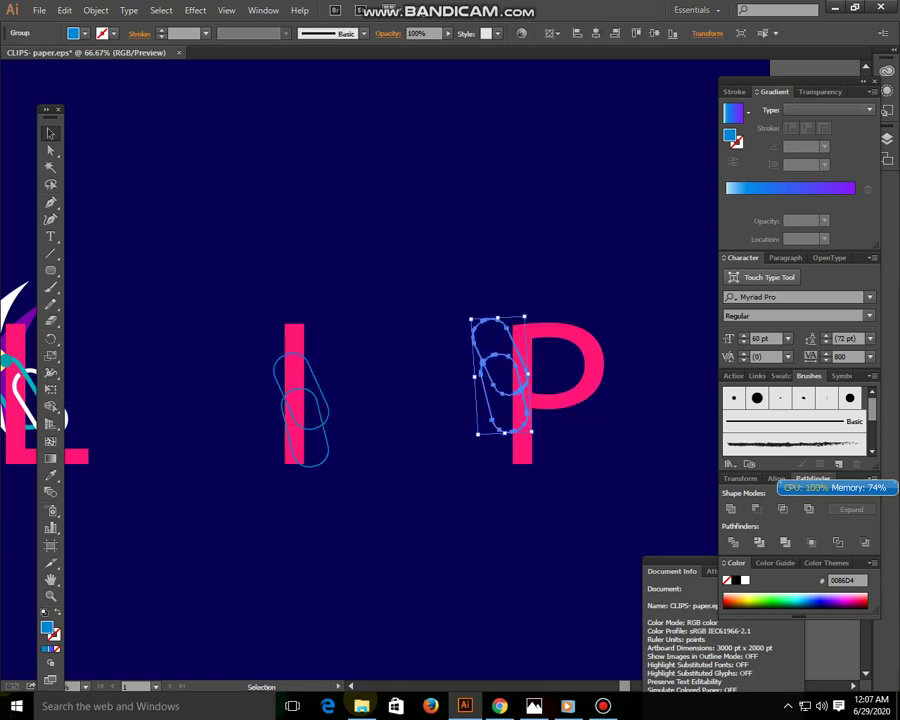
{"action": "left_click", "coordinate": [797, 598]}
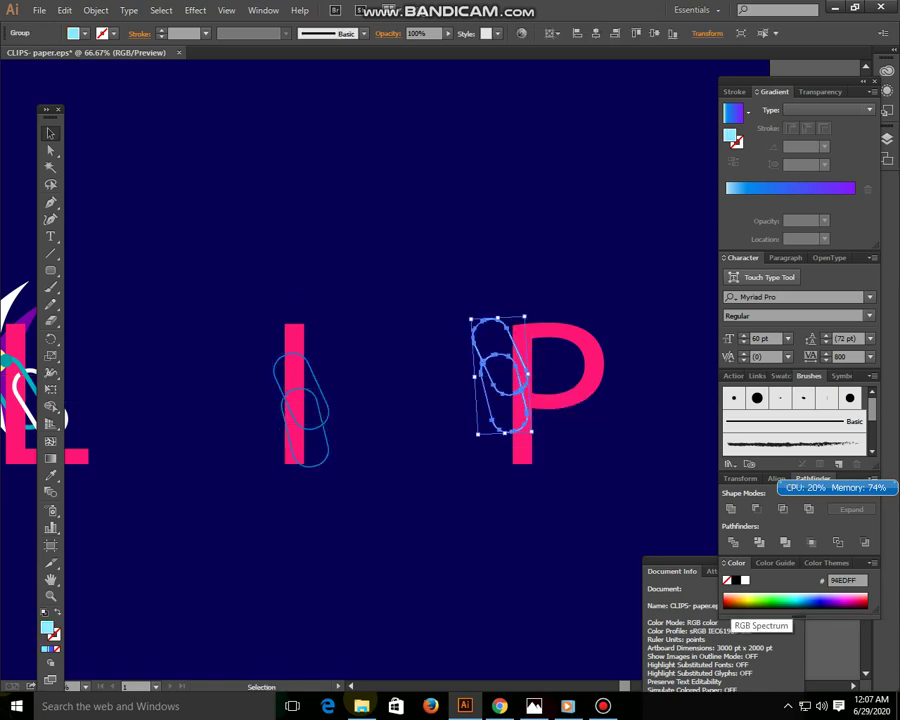
{"action": "left_click", "coordinate": [750, 600]}
{"action": "key", "text": "ctrl+shift+a"}
Delete the white-and-purple bird shape from the L
{"action": "left_click_drag", "start_coordinate": [400, 350], "coordinate": [695, 444]}
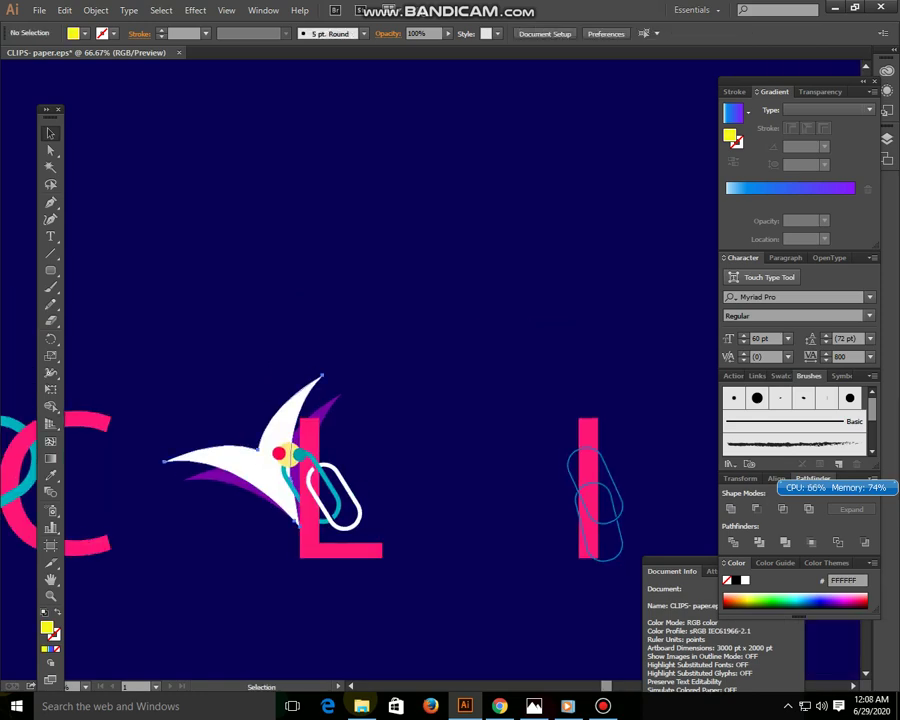
{"action": "left_click", "coordinate": [200, 470]}
{"action": "key", "text": "Delete"}
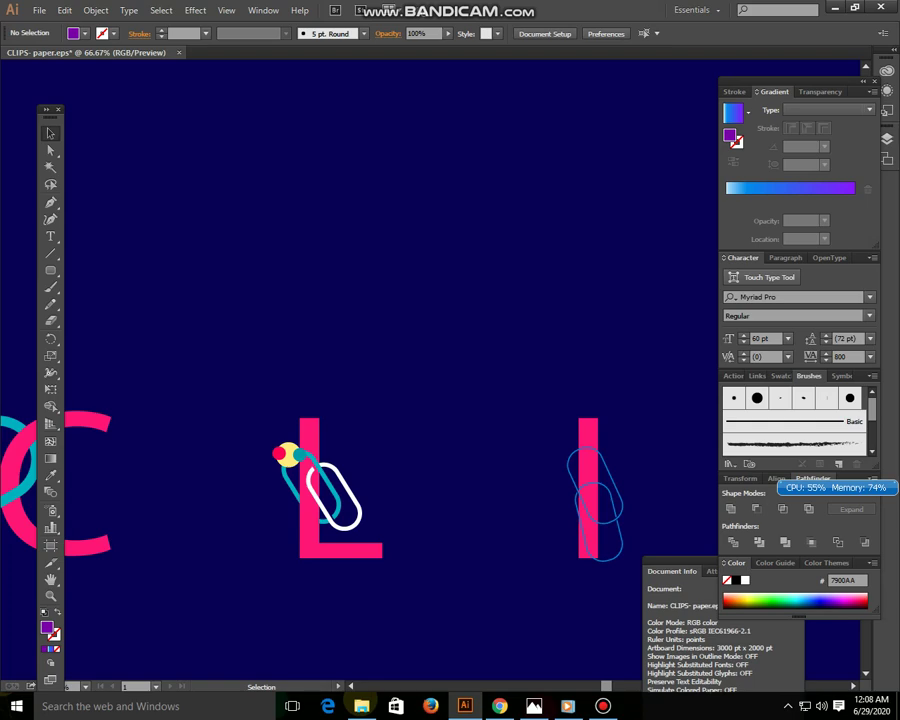
Move the P's yellow paperclip pair into the space above the I
{"action": "left_click_drag", "start_coordinate": [450, 400], "coordinate": [300, 293]}
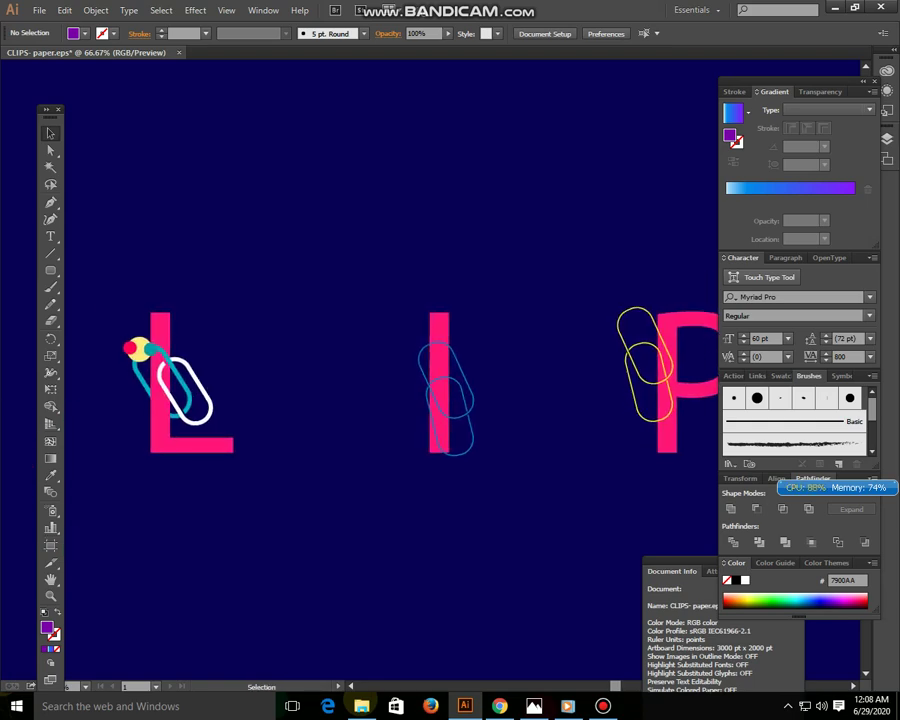
{"action": "left_click", "coordinate": [648, 373]}
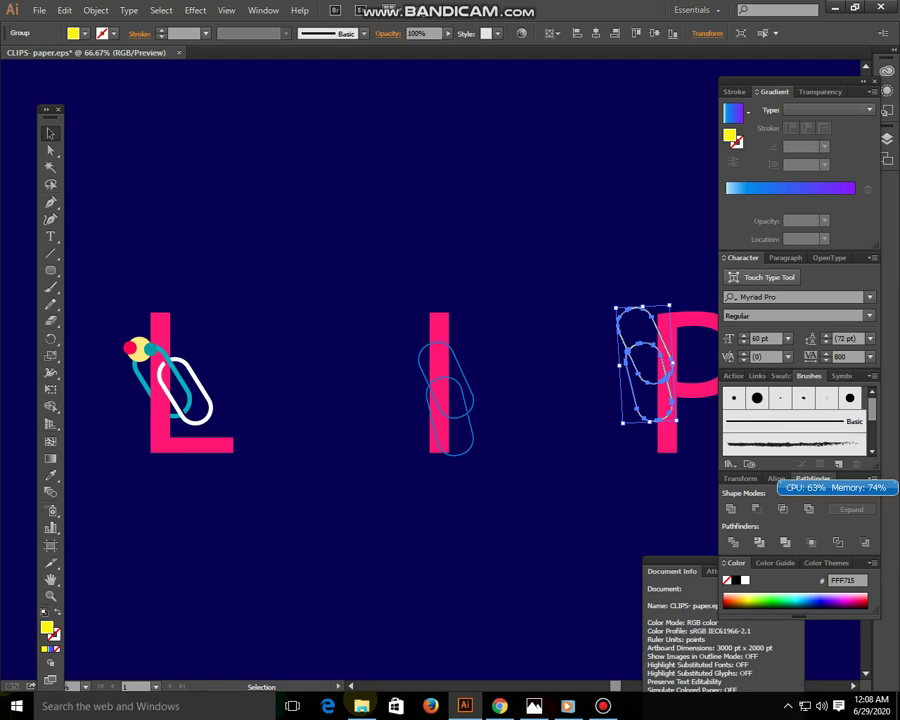
{"action": "left_click_drag", "start_coordinate": [648, 373], "coordinate": [392, 135]}
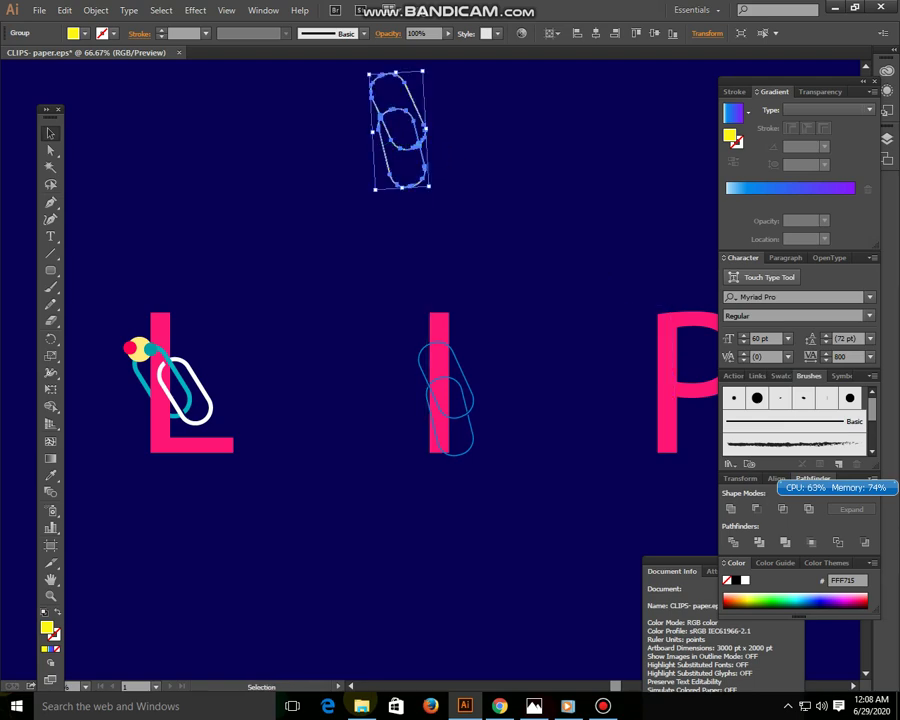
Build a rosette of 30° rotated paperclip copies around a centre below the clip
{"action": "left_click", "coordinate": [50, 270]}
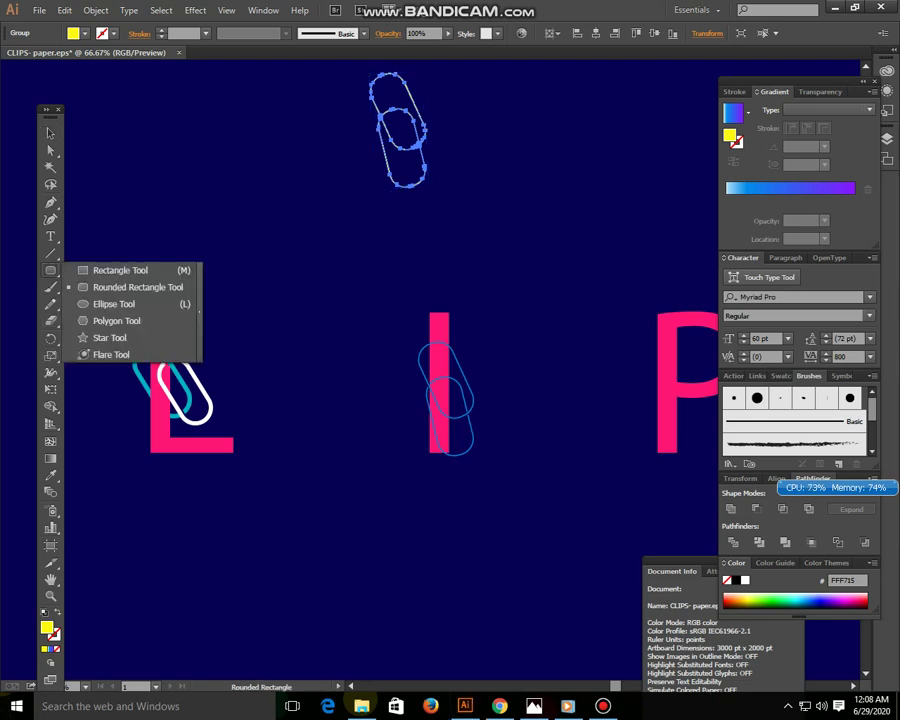
{"action": "key", "text": "r"}
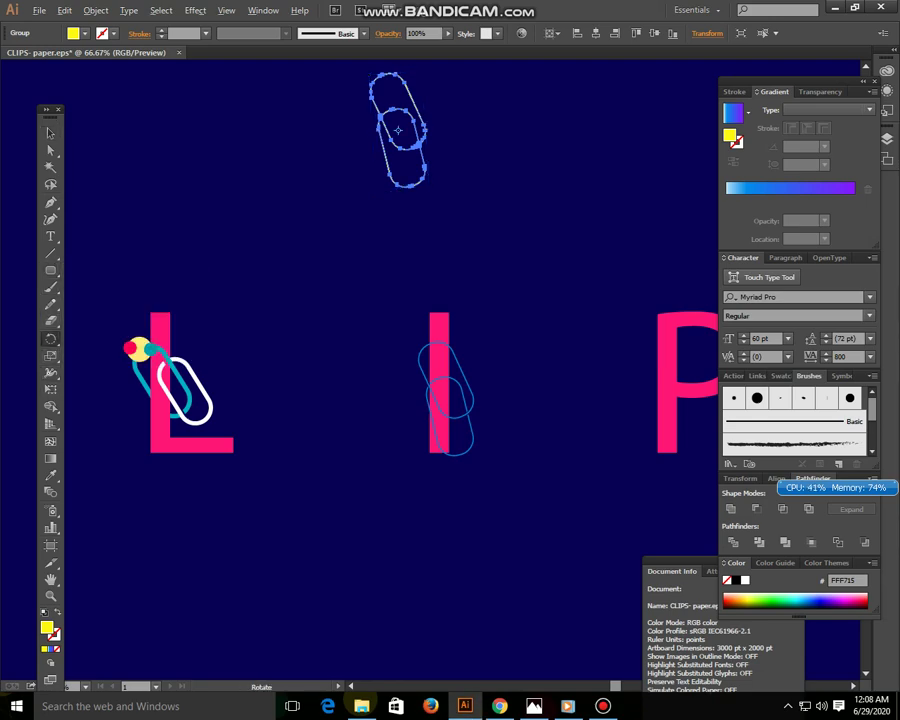
{"action": "left_click", "coordinate": [413, 195], "text": "alt"}
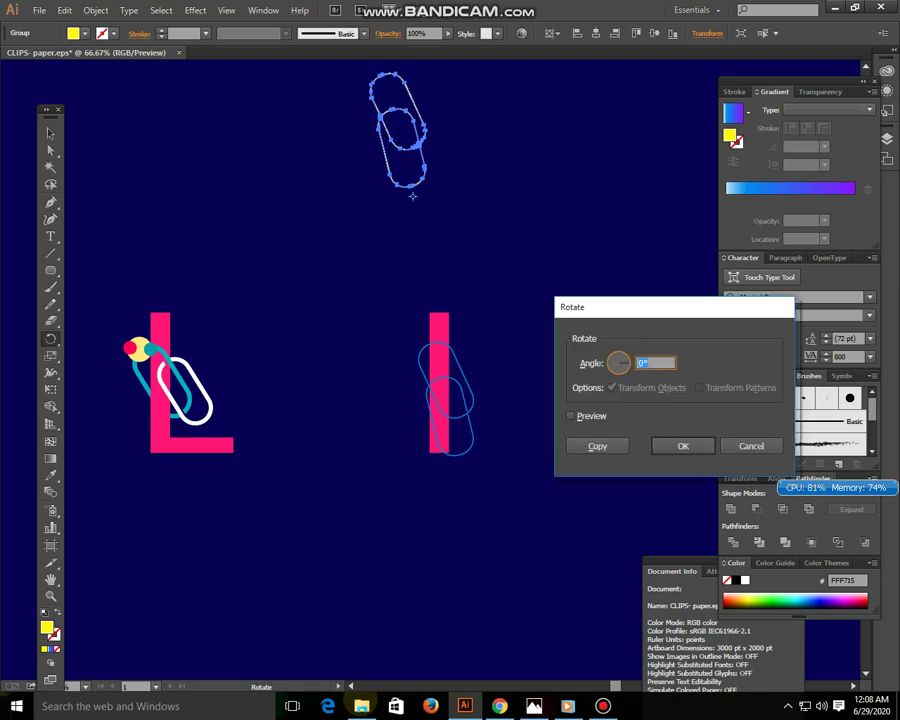
{"action": "type", "text": "0"}
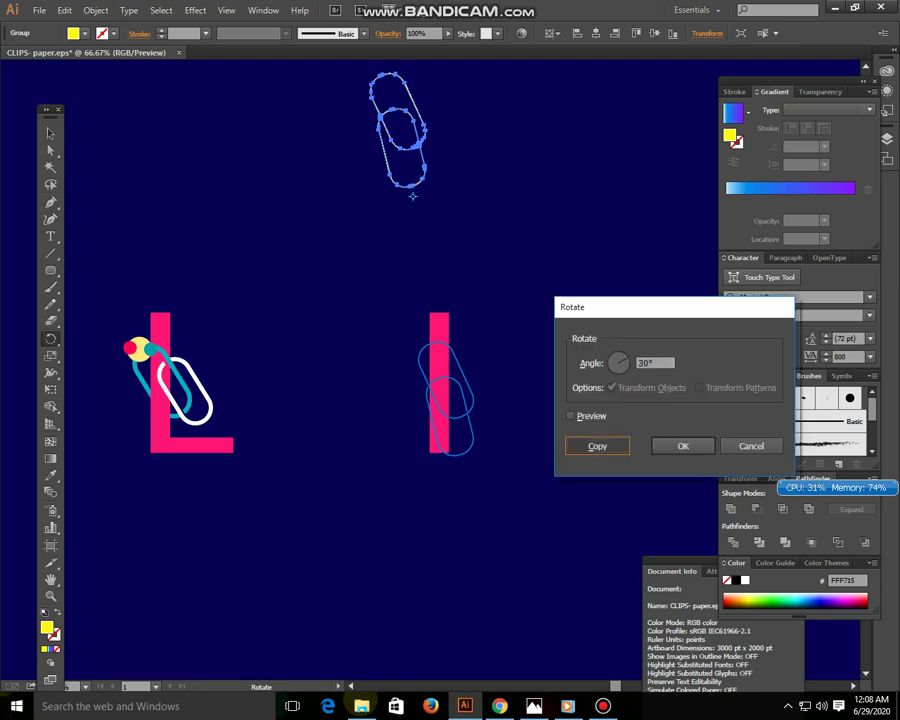
{"action": "left_click", "coordinate": [597, 446]}
{"action": "key", "text": "ctrl+d"}
{"action": "key", "text": "ctrl+d"}
{"action": "key", "text": "ctrl+d"}
{"action": "key", "text": "ctrl+d"}
{"action": "key", "text": "ctrl+d"}
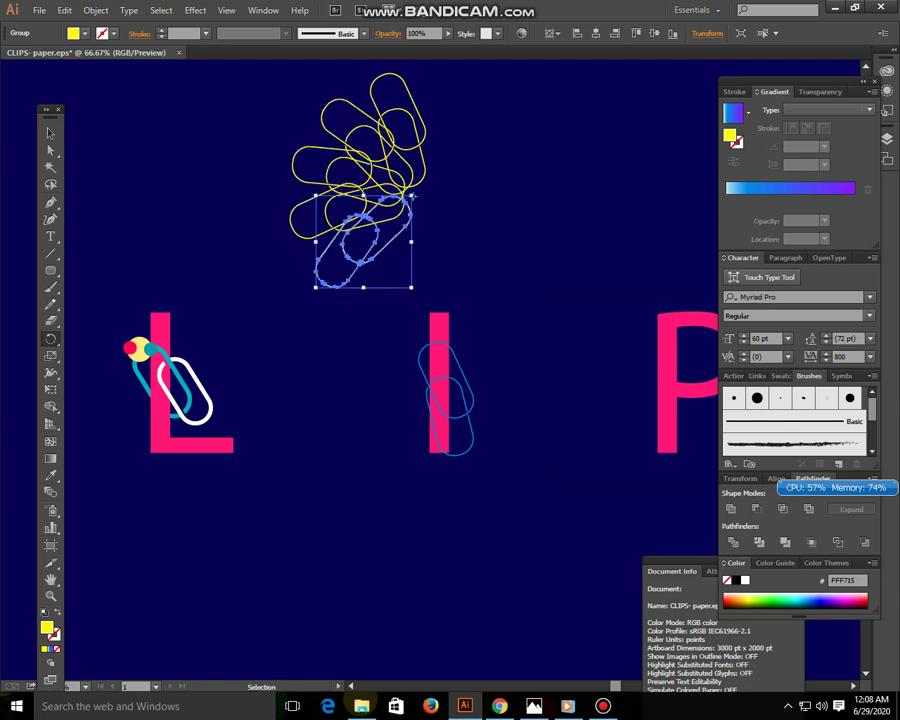
{"action": "key", "text": "ctrl+d"}
{"action": "key", "text": "ctrl+d"}
{"action": "key", "text": "ctrl+d"}
{"action": "key", "text": "ctrl+d"}
{"action": "key", "text": "ctrl+d"}
{"action": "key", "text": "ctrl+d"}
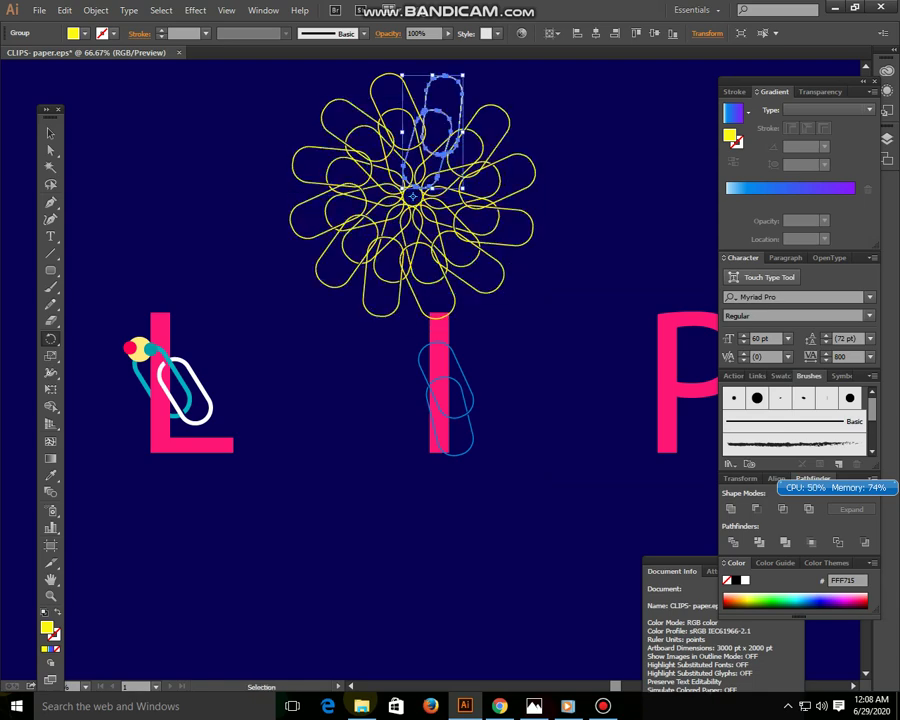
Select the whole rosette and shrink it to about a third
{"action": "key", "text": "r"}
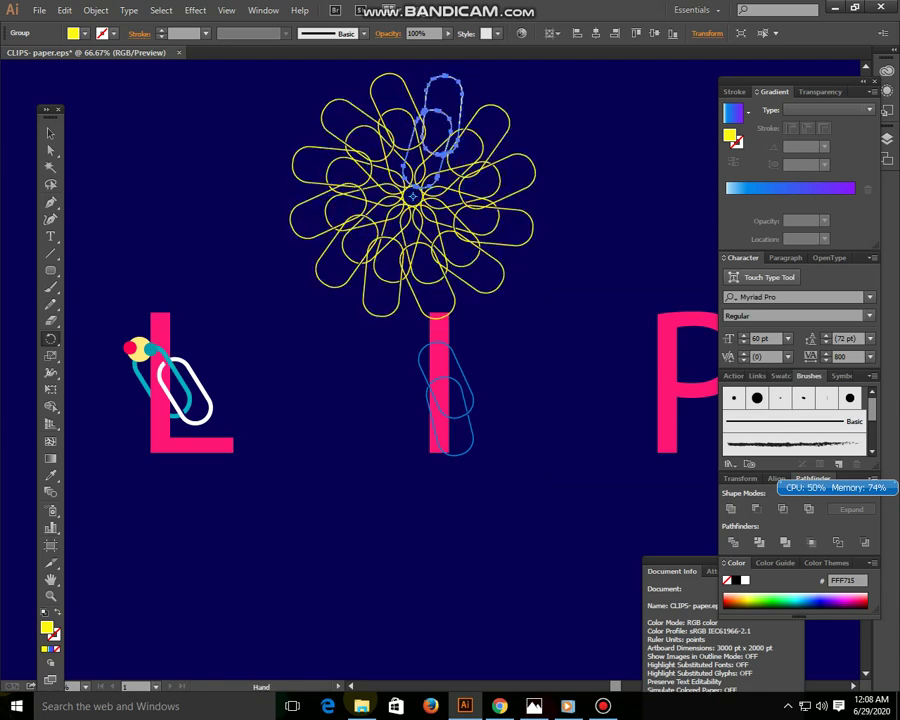
{"action": "left_click_drag", "start_coordinate": [450, 300], "coordinate": [412, 390]}
{"action": "key", "text": "v"}
{"action": "key", "text": "ctrl+shift+a"}
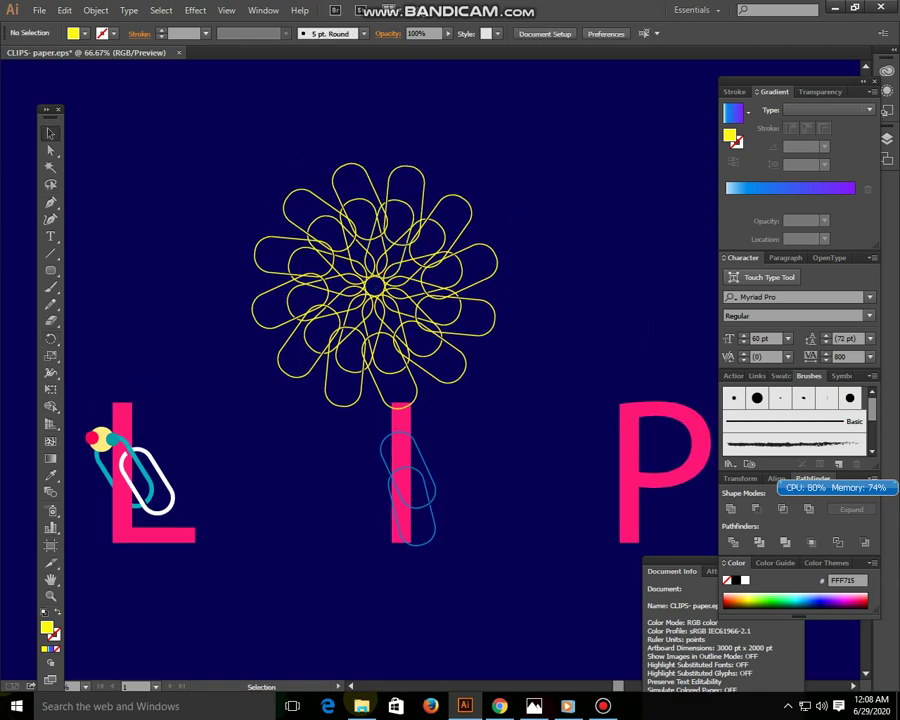
{"action": "key", "text": "ctrl+a"}
{"action": "key", "text": "shift"}
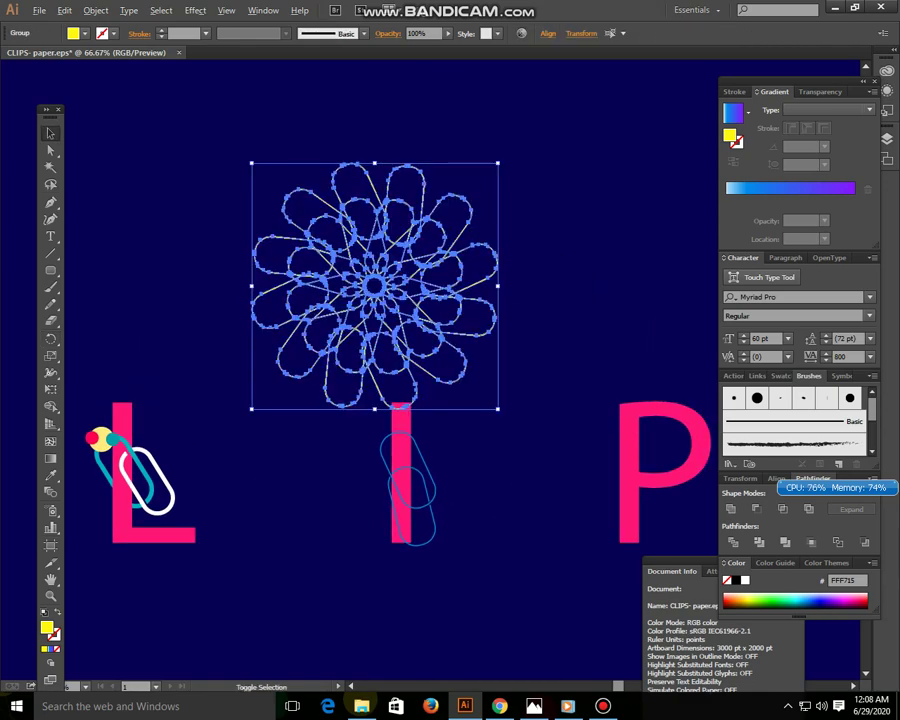
{"action": "left_click_drag", "start_coordinate": [497, 162], "coordinate": [421, 241]}
{"action": "left_click", "coordinate": [366, 290]}
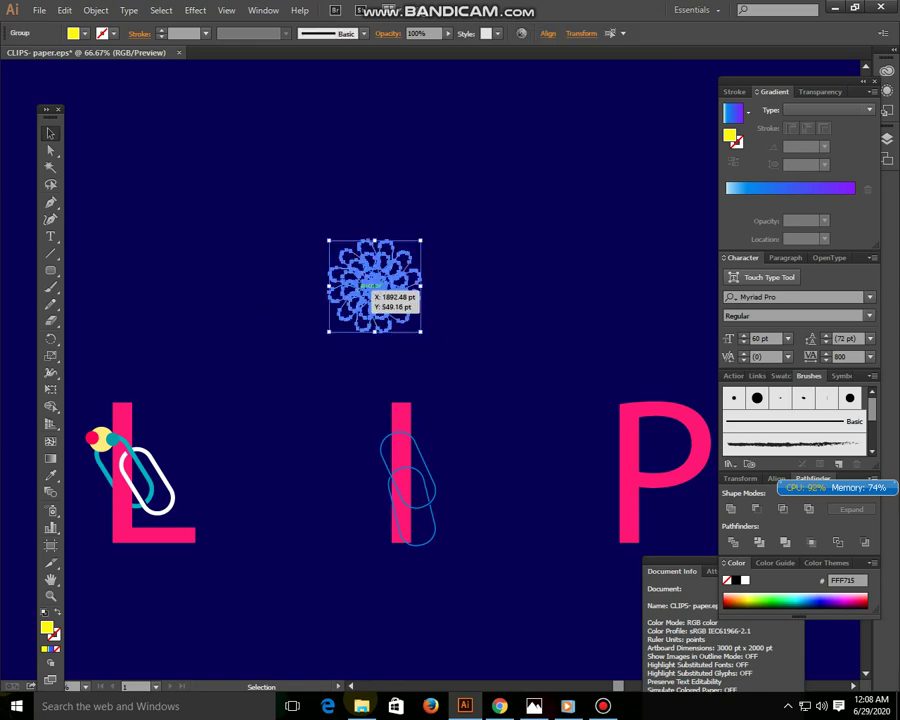
Move the rosette to the artboard's upper right, leaving a copy above the I
{"action": "mouse_move", "coordinate": [368, 288]}
{"action": "left_mouse_down"}
{"action": "mouse_move", "coordinate": [613, 148]}
{"action": "mouse_move", "coordinate": [410, 365]}
{"action": "mouse_move", "coordinate": [405, 357]}
{"action": "left_mouse_up"}
{"action": "key", "text": "ctrl+shift+a"}
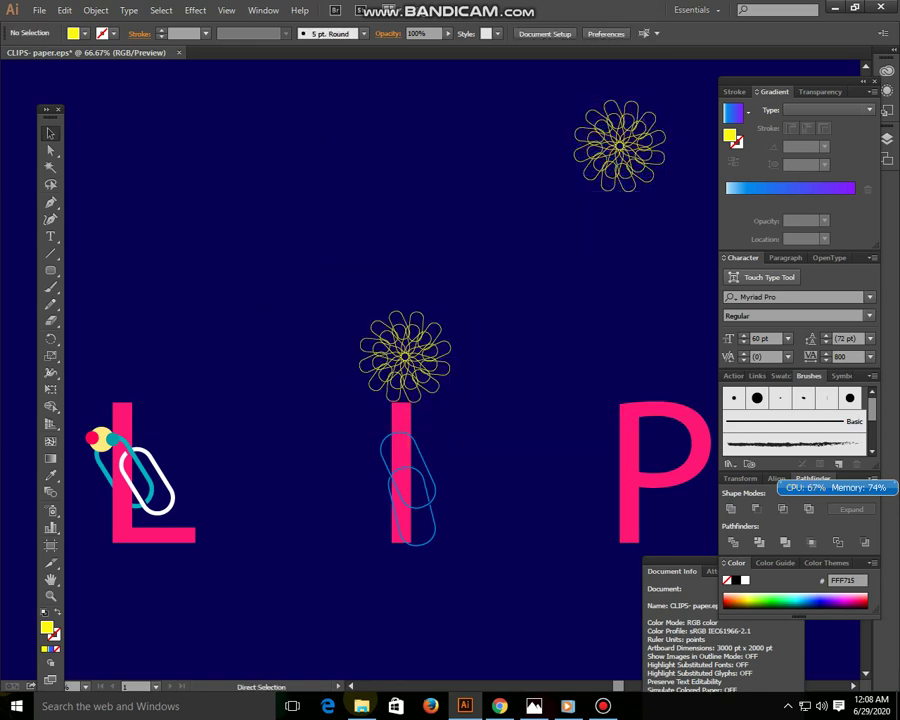
{"action": "key", "text": "ctrl+minus"}
{"action": "key", "text": "ctrl+minus"}
{"action": "key", "text": "ctrl+minus"}
{"action": "key", "text": "ctrl+minus"}
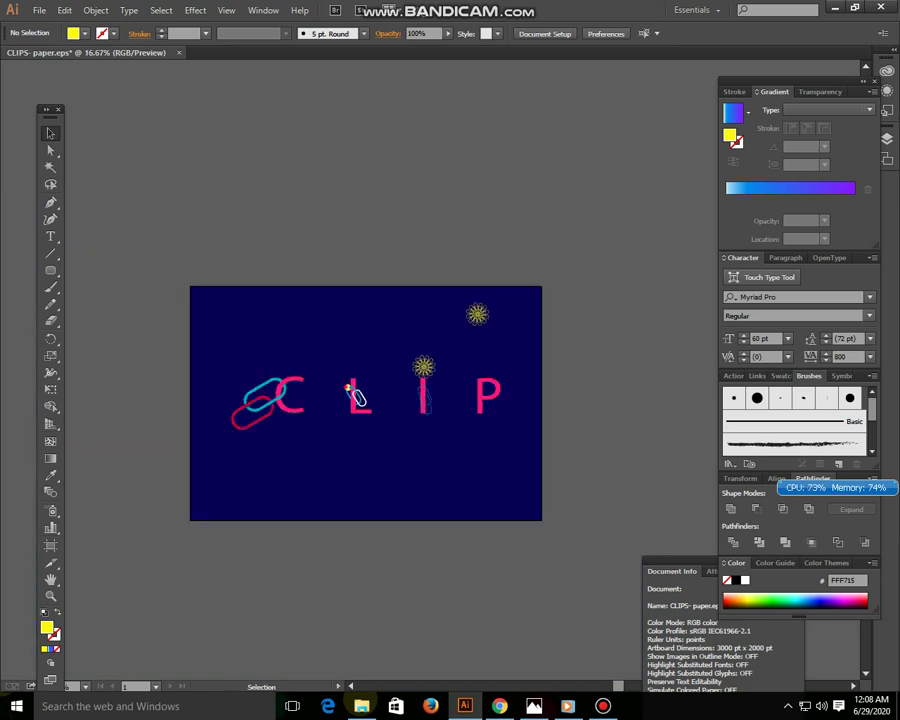
Select the upper-right yellow rosette's paths and zoom in on it
{"action": "left_click", "coordinate": [477, 314]}
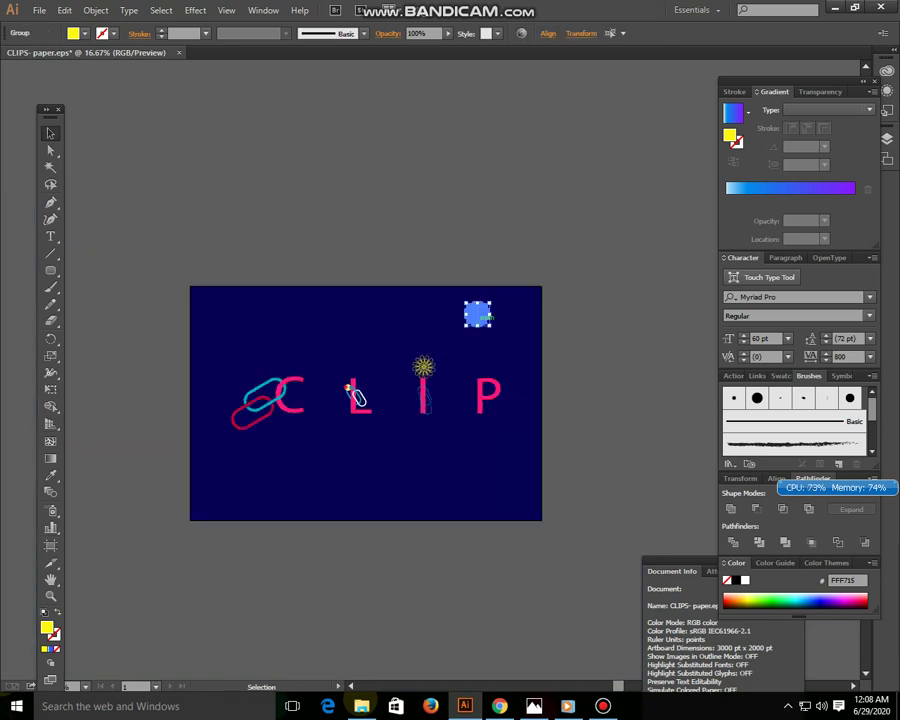
{"action": "left_click", "coordinate": [336, 221]}
{"action": "left_click_drag", "start_coordinate": [432, 282], "coordinate": [502, 326]}
{"action": "key", "text": "a"}
{"action": "key", "text": "ctrl+1"}
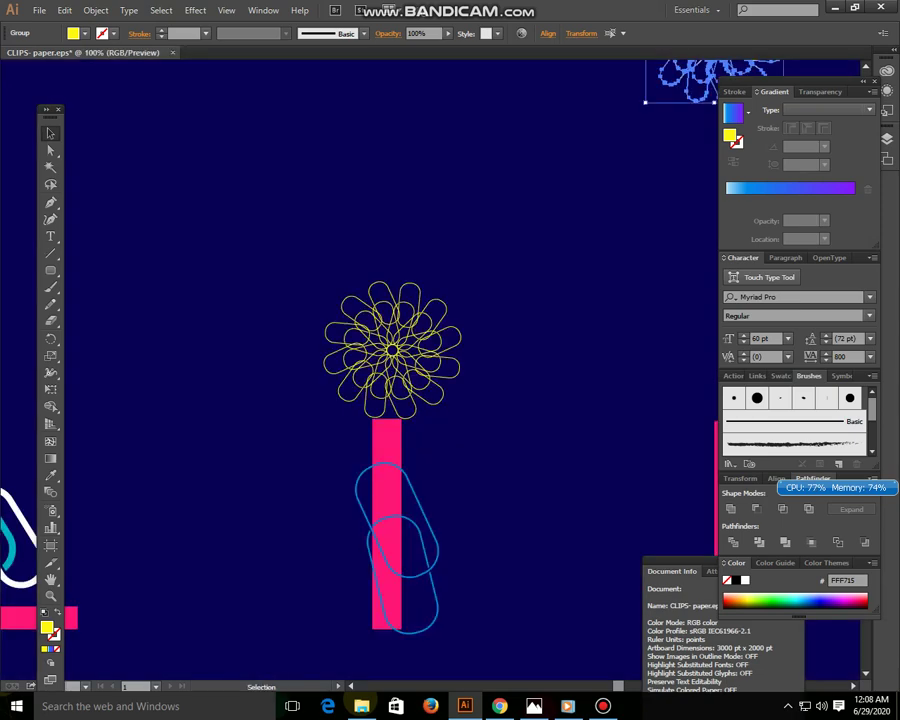
{"action": "left_click_drag", "start_coordinate": [560, 260], "coordinate": [237, 465]}
{"action": "key", "text": "ctrl+shift+a"}
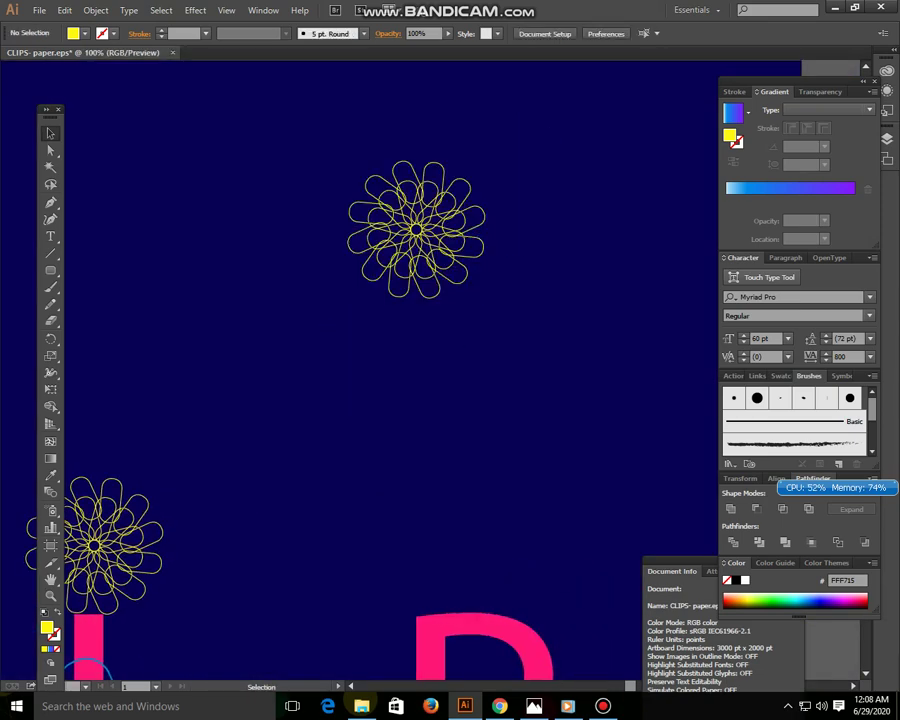
Delete the lower half of the rosette's clips
{"action": "left_click_drag", "start_coordinate": [556, 343], "coordinate": [290, 215]}
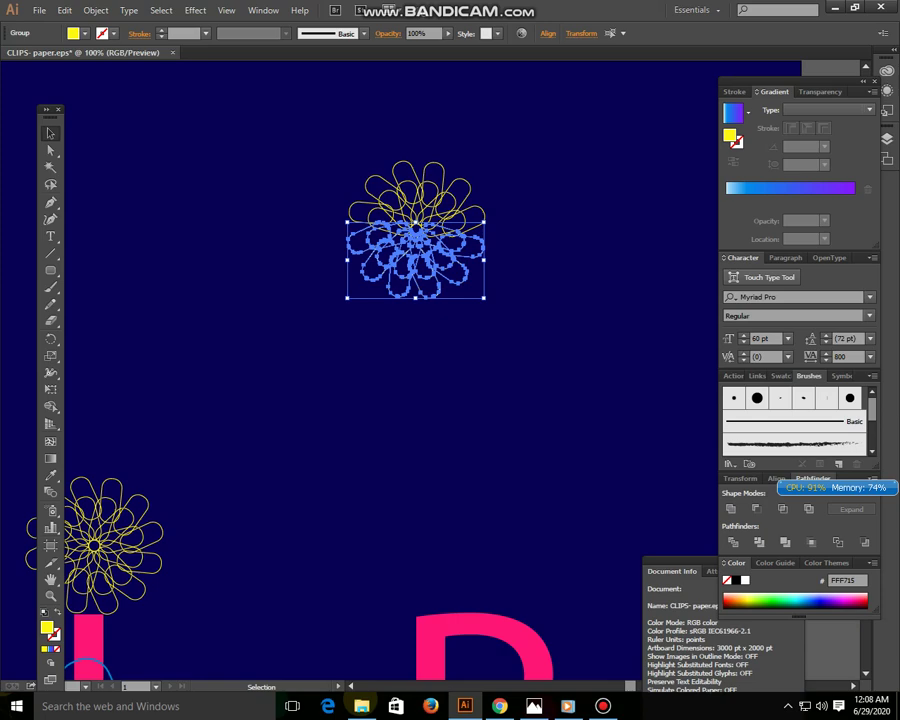
{"action": "key", "text": "Delete"}
{"action": "key", "text": "ctrl+z"}
{"action": "key", "text": "ctrl+shift+a"}
{"action": "left_click_drag", "start_coordinate": [426, 345], "coordinate": [350, 225]}
{"action": "key", "text": "Delete"}
{"action": "key", "text": "ctrl+shift+a"}
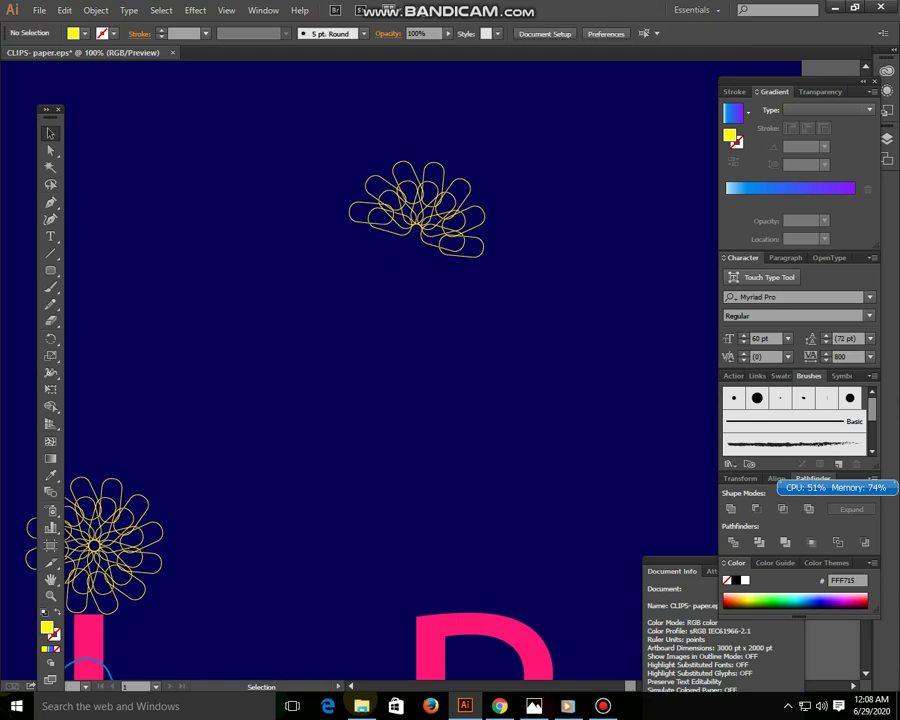
Enlarge the remaining half-rosette fan and move it lower and left
{"action": "left_click_drag", "start_coordinate": [291, 151], "coordinate": [498, 195]}
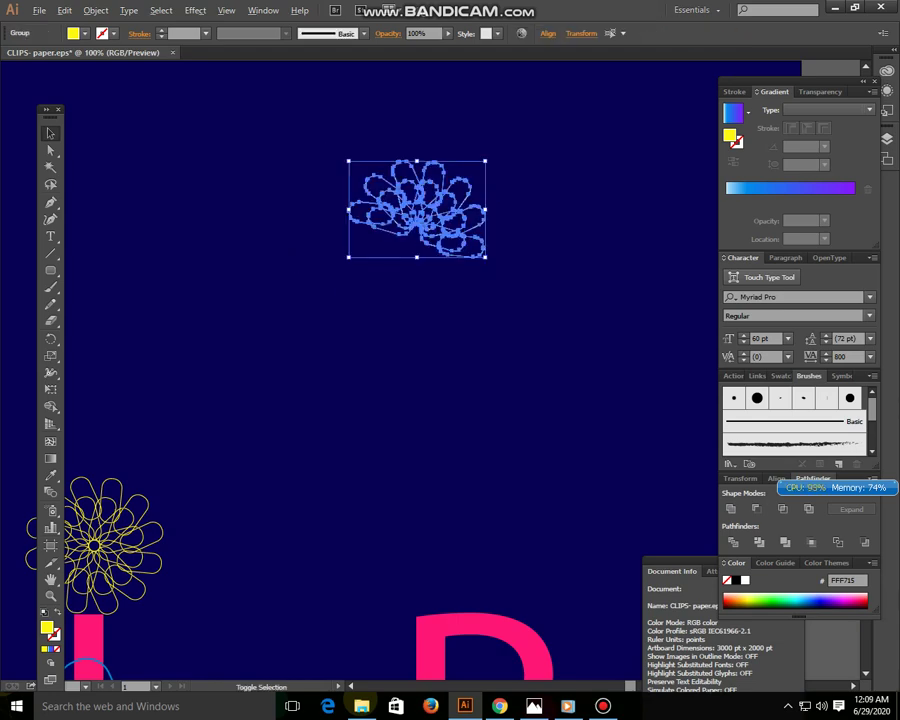
{"action": "left_click_drag", "start_coordinate": [485, 257], "coordinate": [546, 299]}
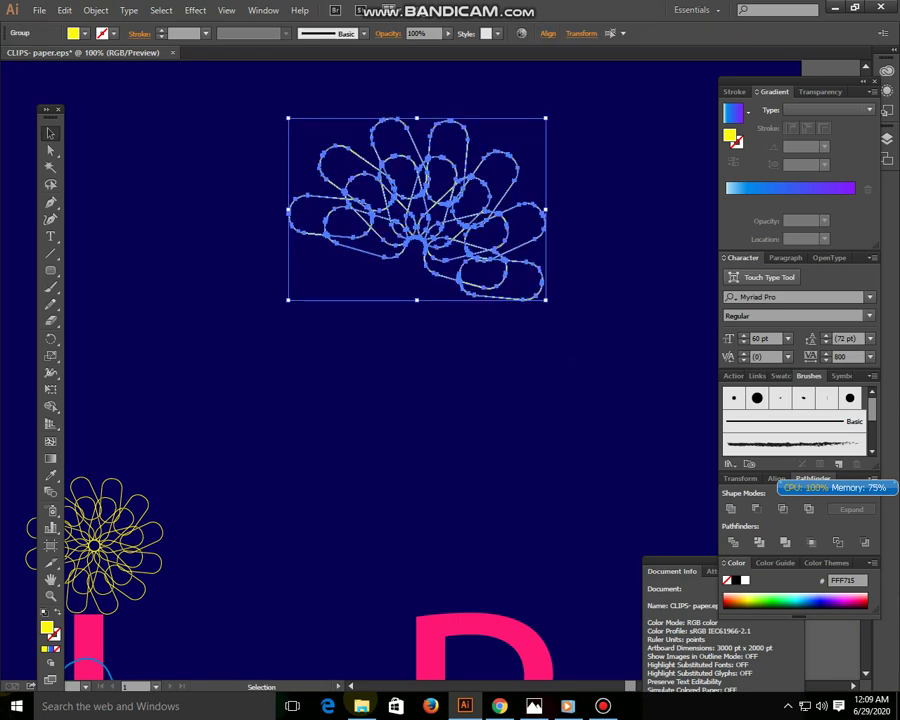
{"action": "left_click", "coordinate": [514, 358]}
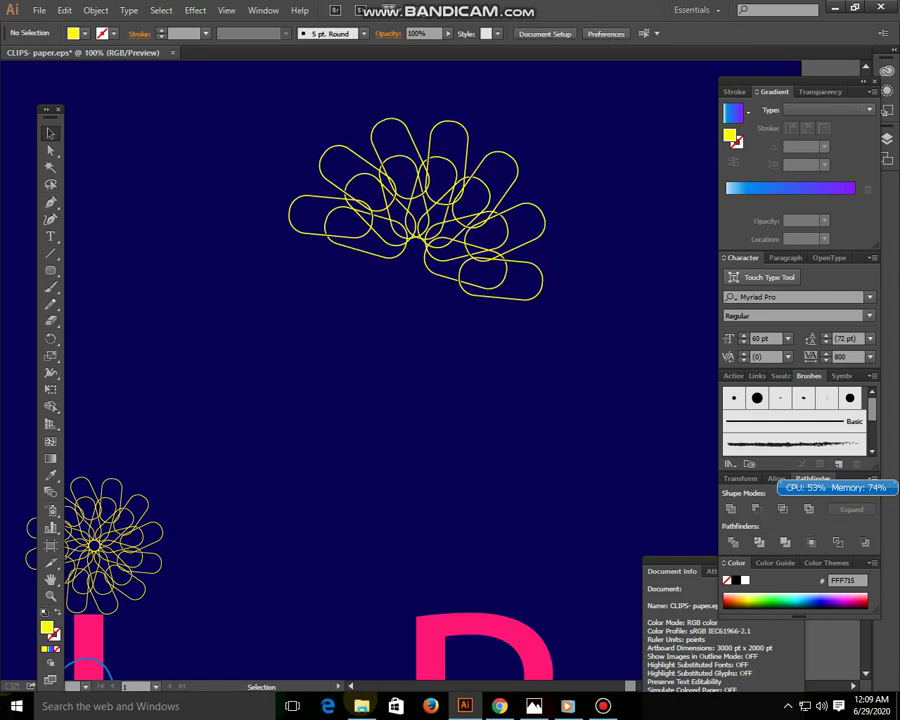
{"action": "mouse_move", "coordinate": [265, 110]}
{"action": "left_mouse_down"}
{"action": "mouse_move", "coordinate": [496, 261]}
{"action": "mouse_move", "coordinate": [455, 340]}
{"action": "left_mouse_up"}
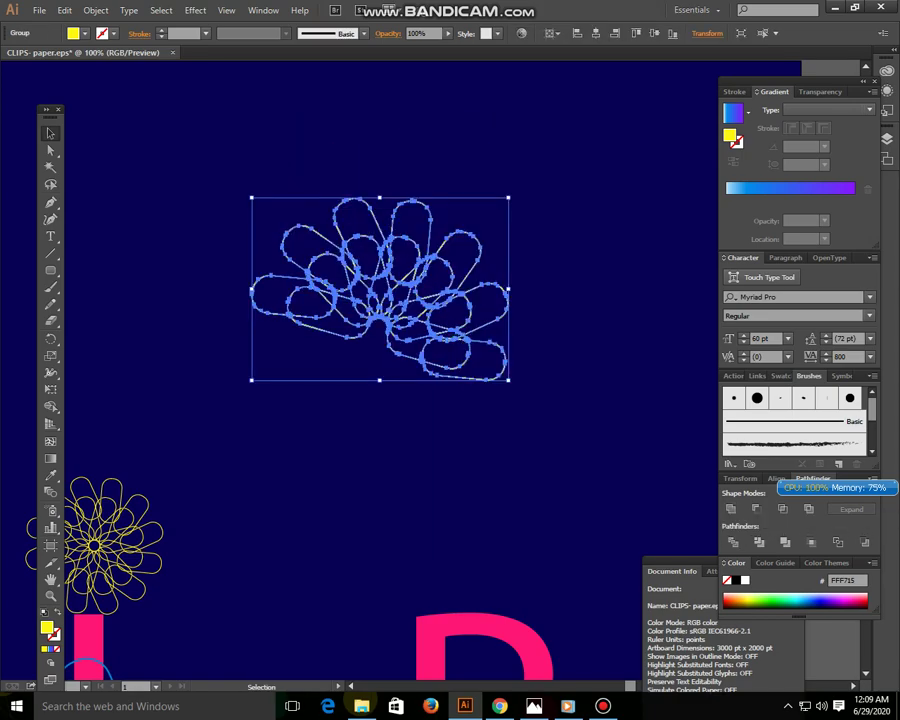
Apply a linear gradient to the fan and change its purple stop to dark red AA0017
{"action": "key", "text": "ctrl+shift+a"}
{"action": "key", "text": "ctrl+z"}
{"action": "key", "text": "period"}
{"action": "key", "text": "ctrl+shift+a"}
{"action": "key", "text": "ctrl+z"}
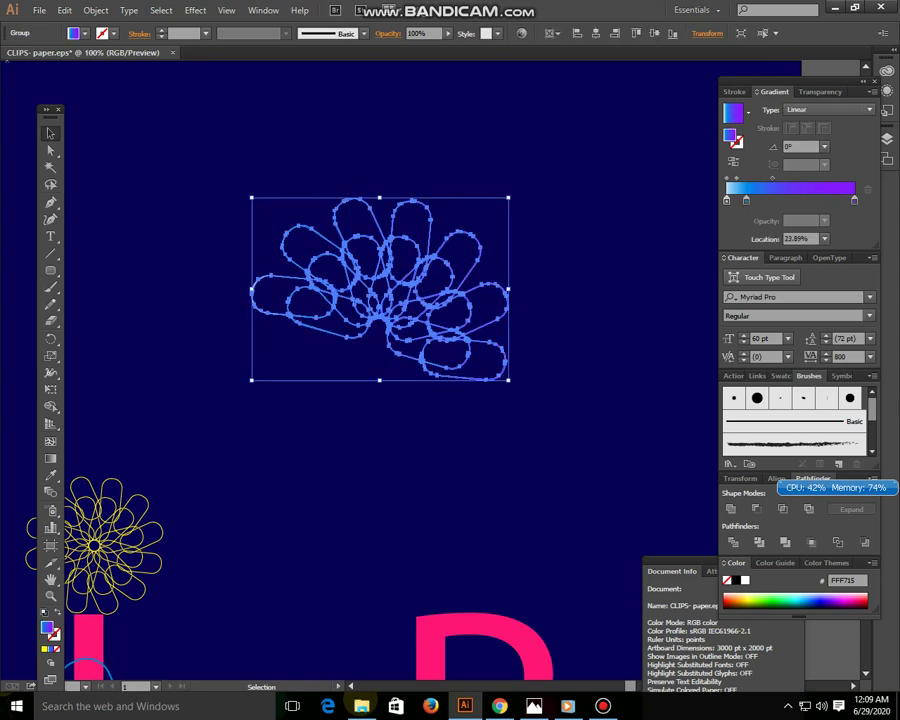
{"action": "double_click", "coordinate": [854, 200]}
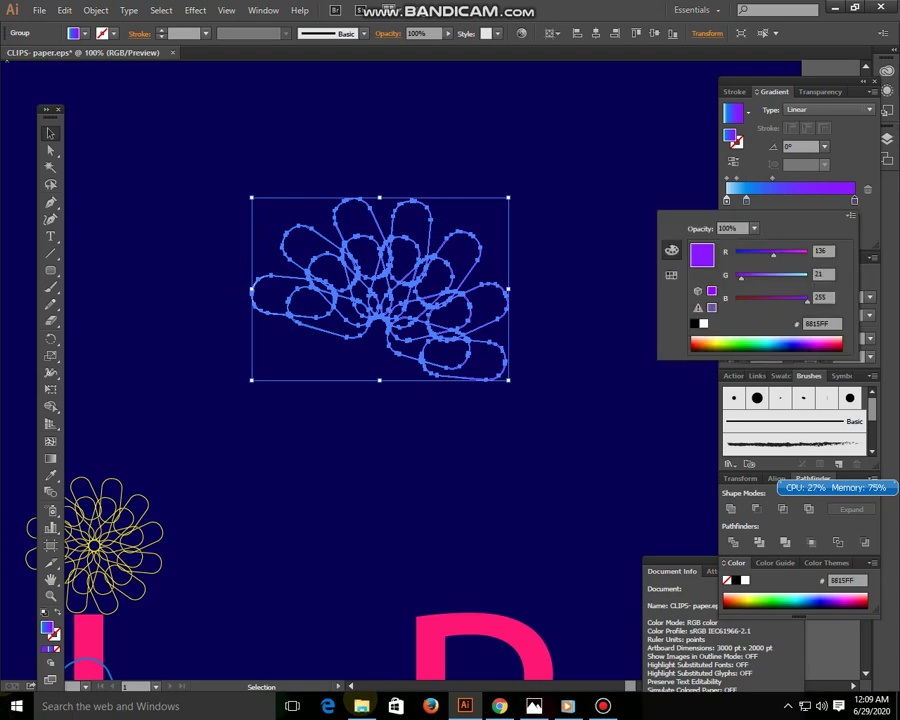
{"action": "left_click", "coordinate": [838, 347]}
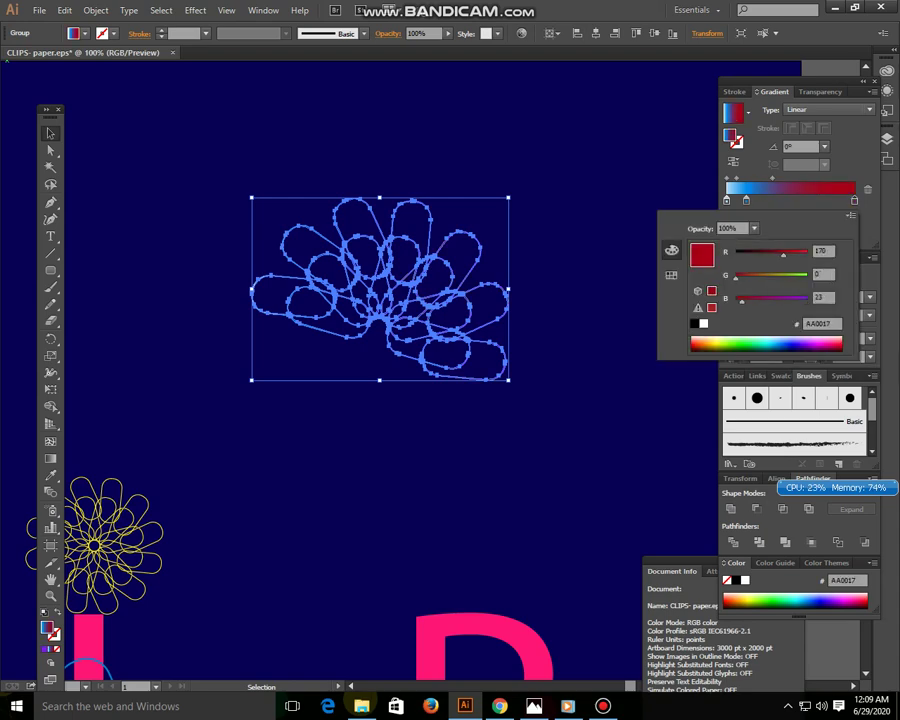
{"action": "key", "text": "Escape"}
{"action": "key", "text": "ctrl+shift+a"}
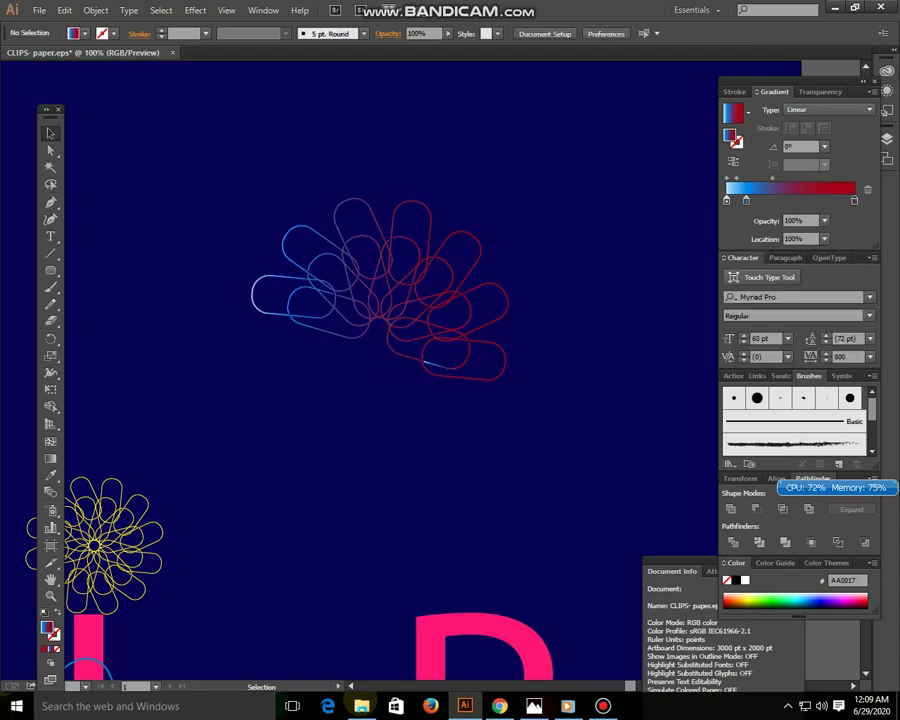
Change the gradient's first, blue stop to yellow FFF100
{"action": "left_click", "coordinate": [418, 294]}
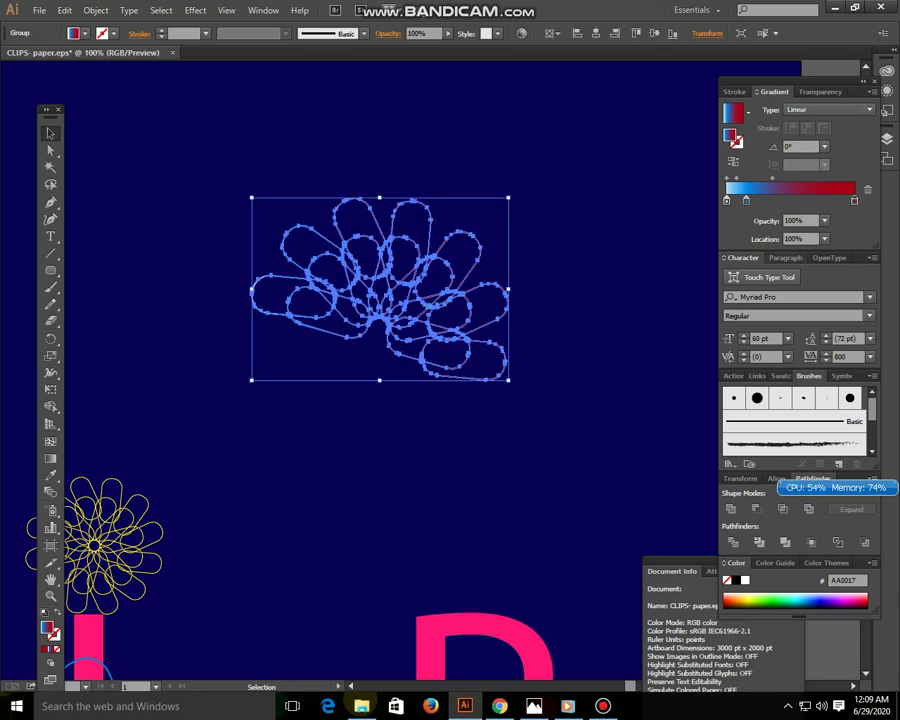
{"action": "double_click", "coordinate": [727, 200]}
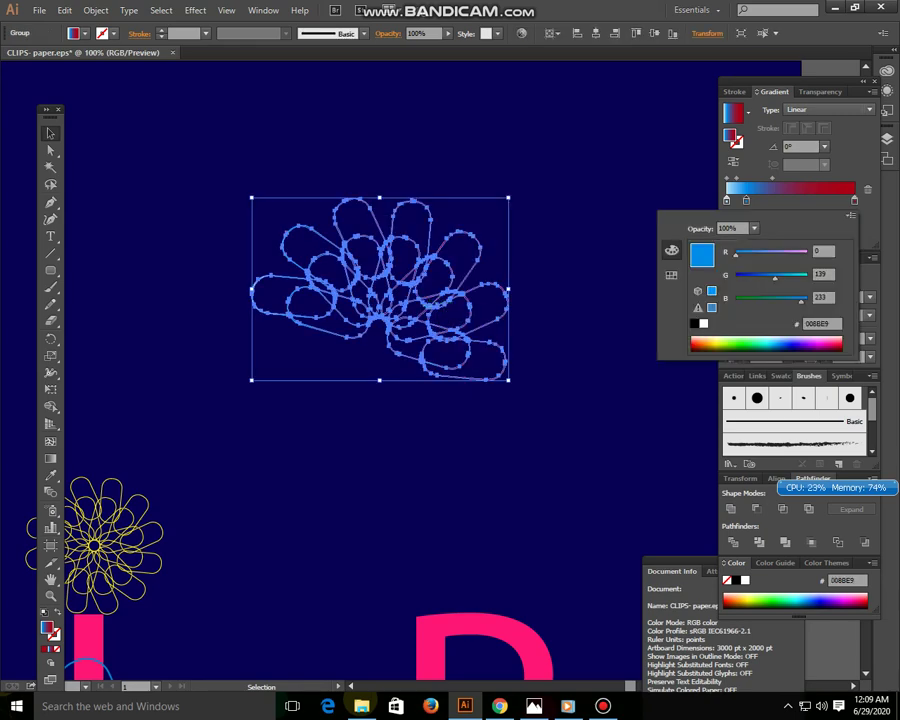
{"action": "left_click", "coordinate": [715, 343]}
{"action": "key", "text": "Escape"}
{"action": "key", "text": "ctrl+shift+a"}
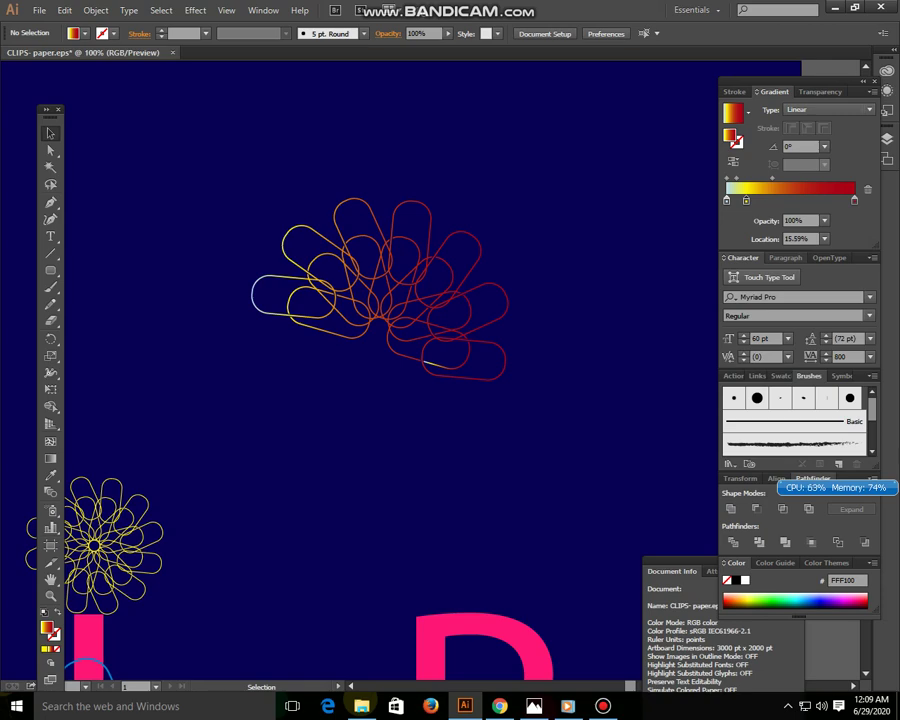
{"action": "key", "text": "a"}
{"action": "key", "text": "ctrl+minus"}
{"action": "key", "text": "ctrl+minus"}
{"action": "key", "text": "ctrl+minus"}
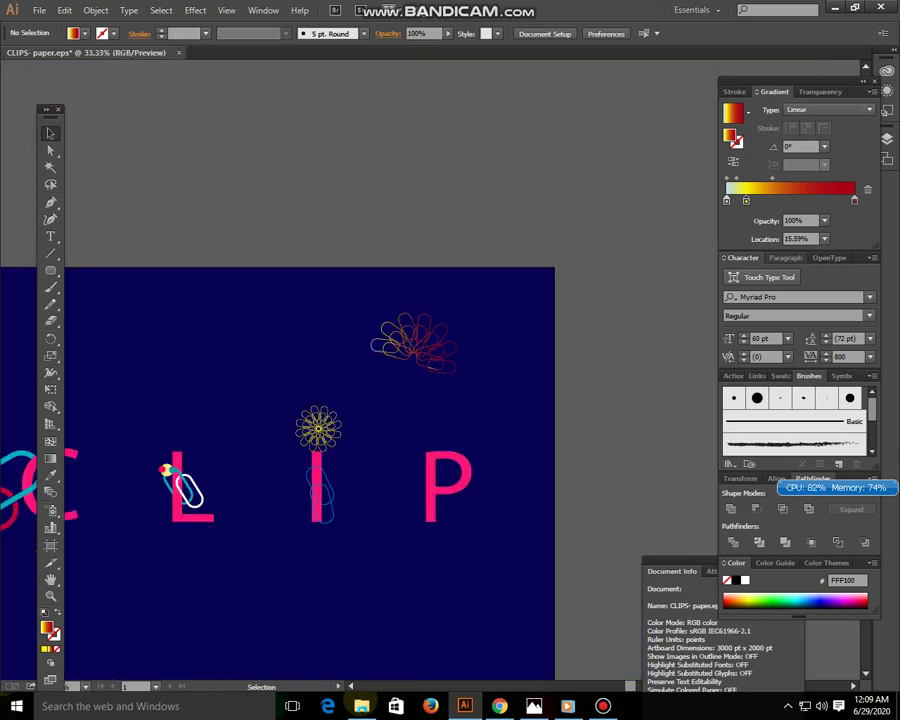
Move the gradient clip fan to the upper left and enlarge it
{"action": "left_click", "coordinate": [413, 343]}
{"action": "left_click_drag", "start_coordinate": [413, 343], "coordinate": [184, 352]}
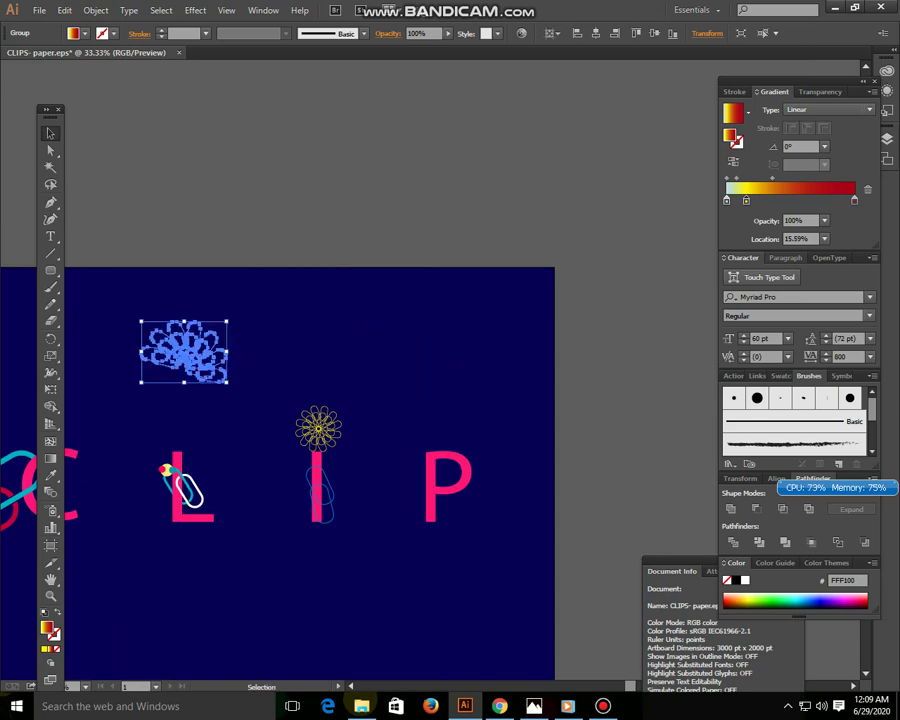
{"action": "left_click_drag", "start_coordinate": [300, 400], "coordinate": [456, 373]}
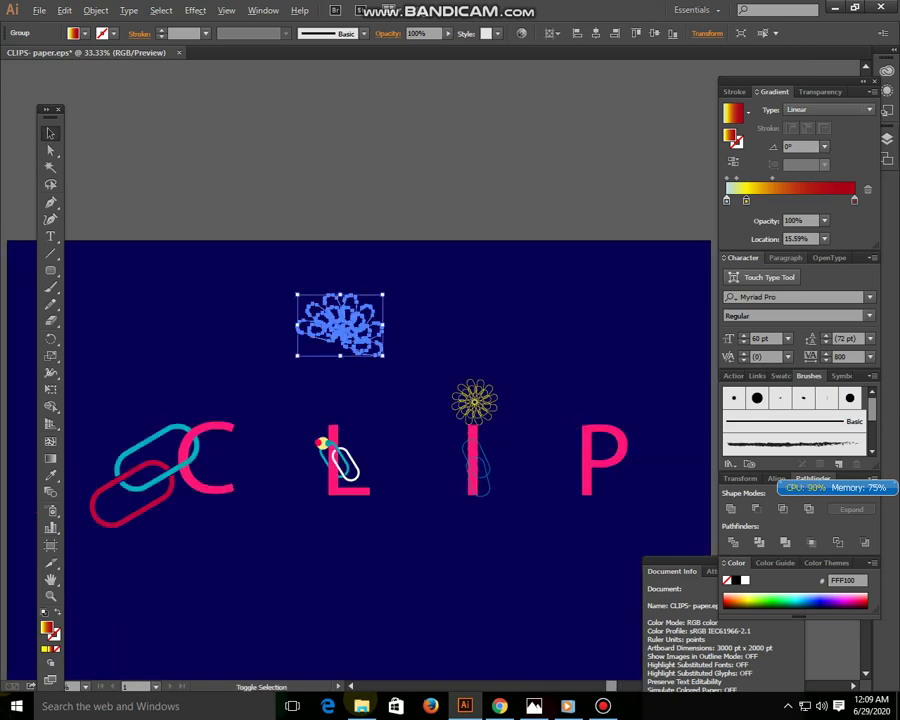
{"action": "left_click_drag", "start_coordinate": [383, 356], "coordinate": [400, 372]}
{"action": "scroll", "coordinate": [400, 340], "scroll_direction": "down", "scroll_amount": 2}
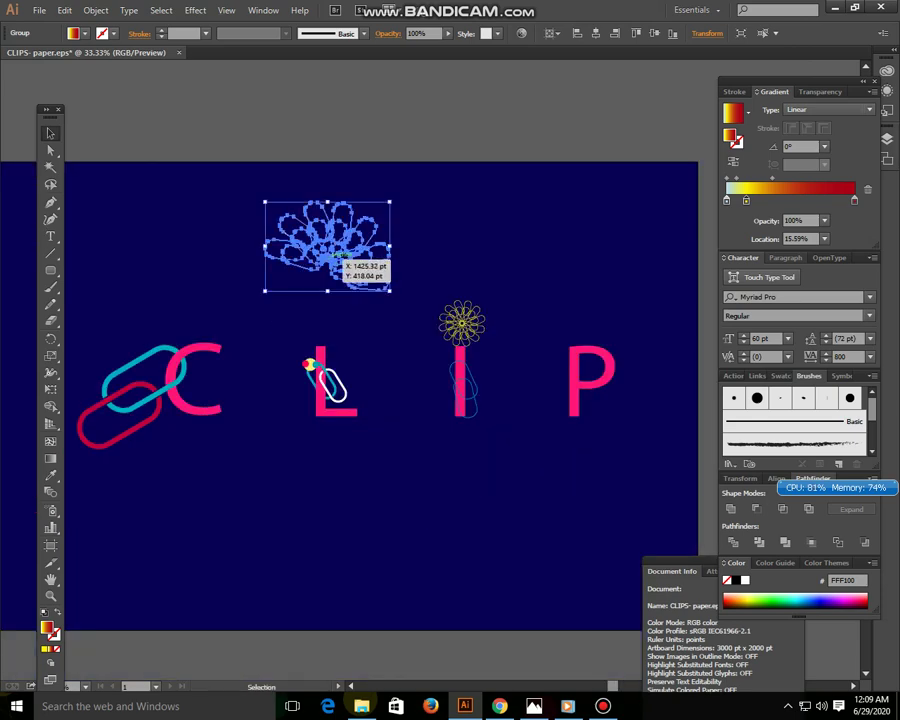
{"action": "left_click_drag", "start_coordinate": [390, 316], "coordinate": [389, 290]}
Place a copy of the fan below the CLIP lettering and select it
{"action": "left_click_drag", "start_coordinate": [360, 245], "coordinate": [366, 512]}
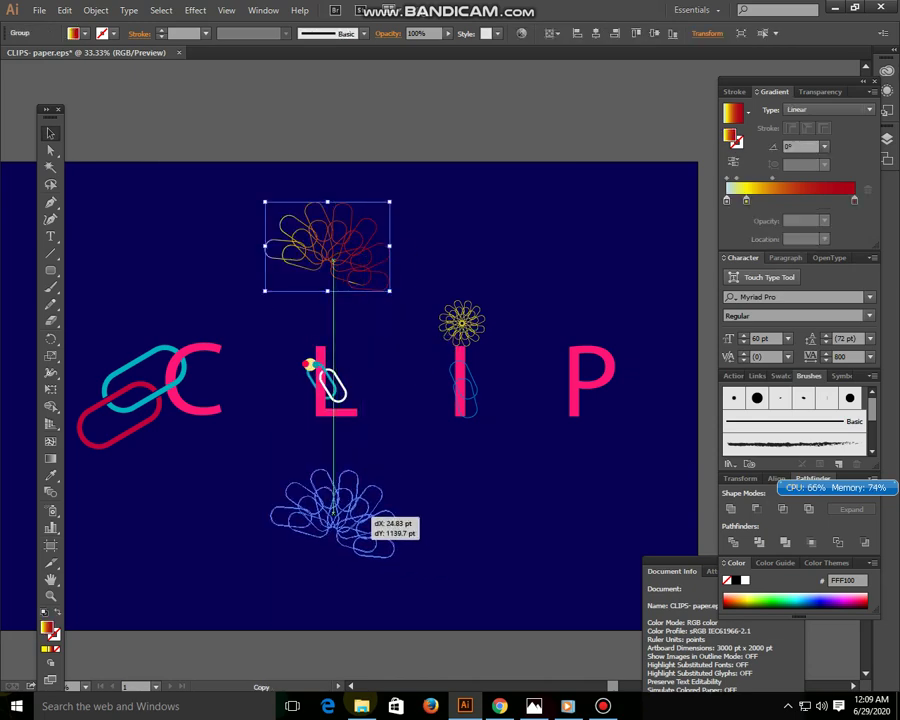
{"action": "key", "text": "ctrl+shift+a"}
{"action": "left_click_drag", "start_coordinate": [366, 512], "coordinate": [296, 460]}
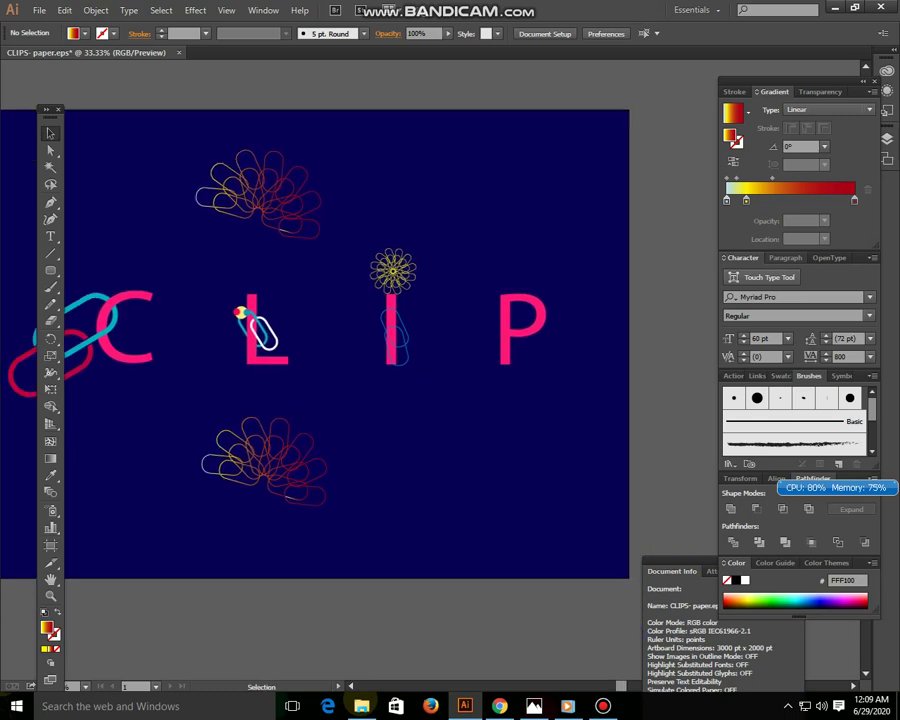
{"action": "left_click", "coordinate": [265, 460]}
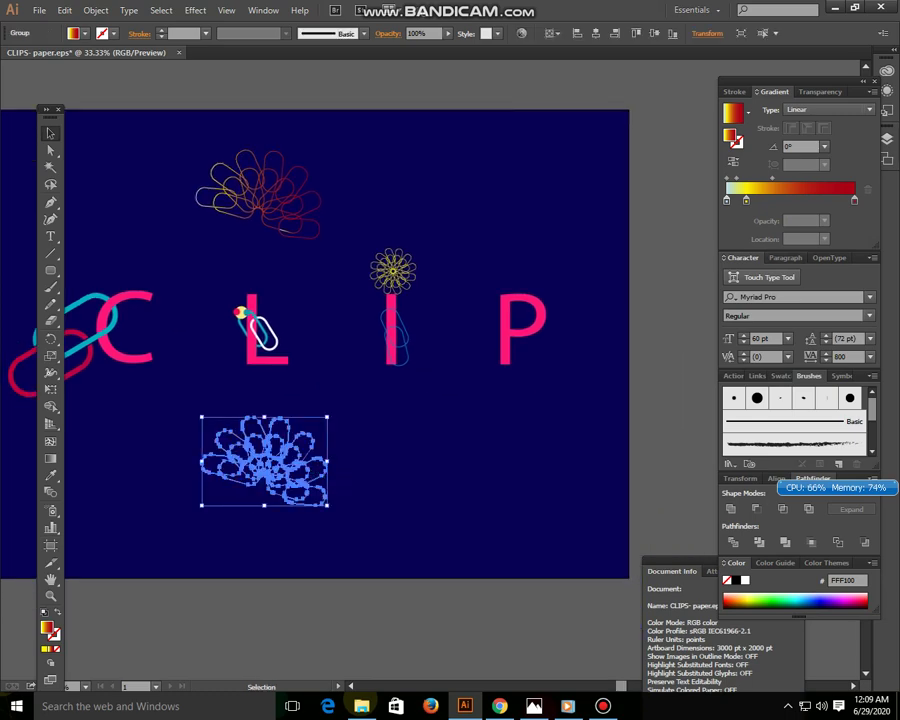
Make the lower fan's strokes white and add a yellow FFF015 'paper clip' caption beside it
{"action": "left_click", "coordinate": [736, 580]}
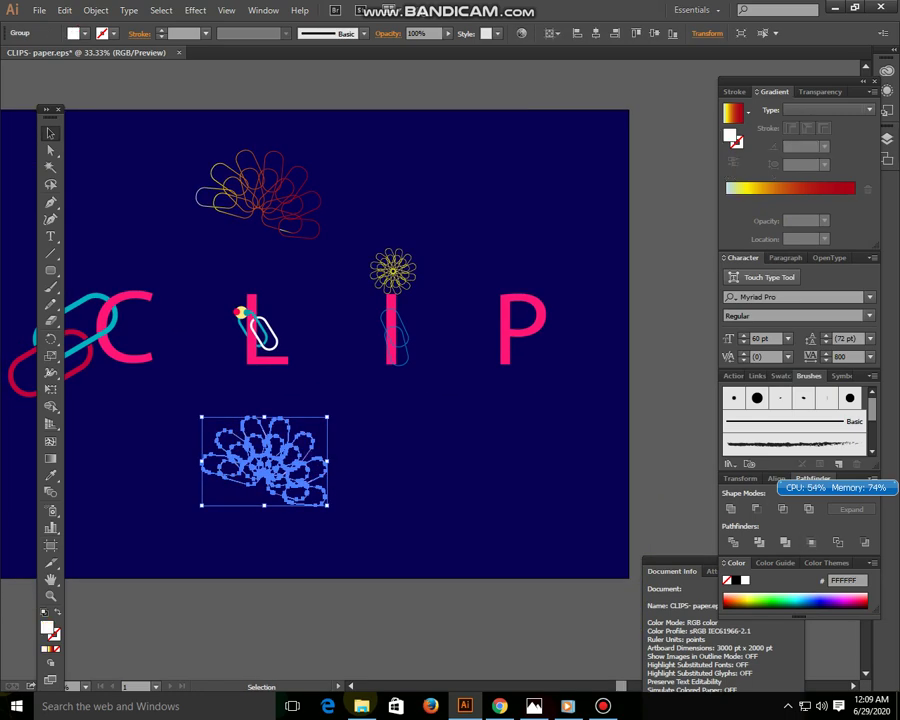
{"action": "key", "text": "ctrl+shift+a"}
{"action": "key", "text": "t"}
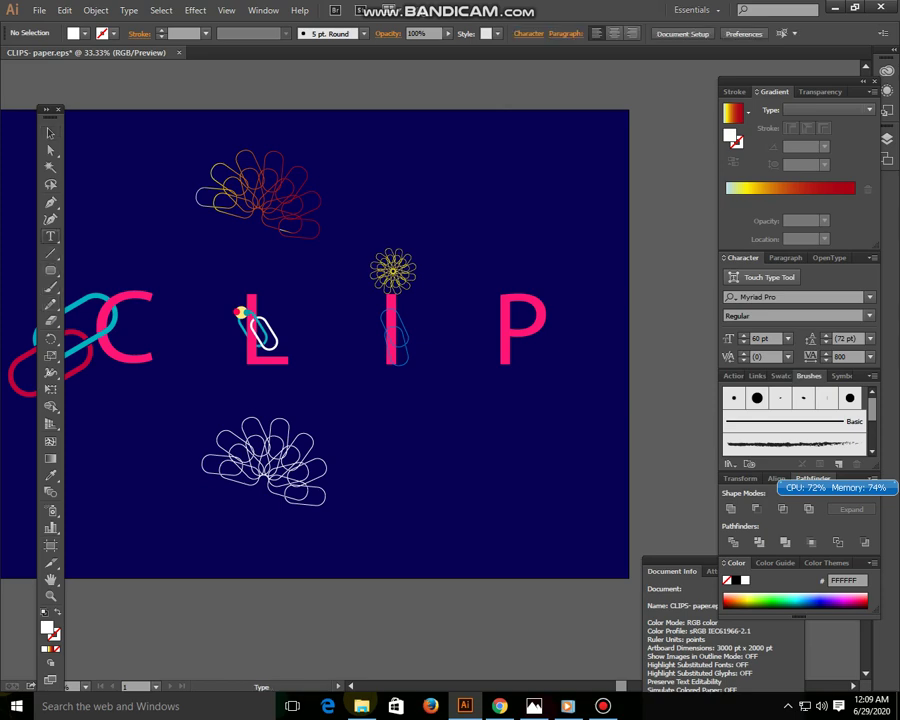
{"action": "left_click", "coordinate": [335, 481]}
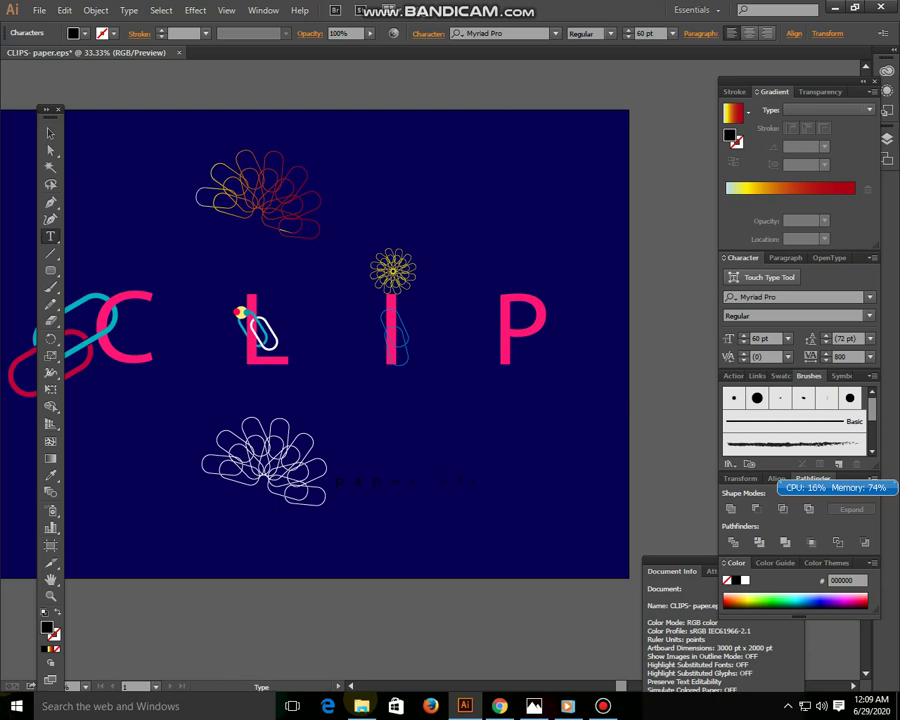
{"action": "type", "text": "p"}
{"action": "key", "text": "Escape"}
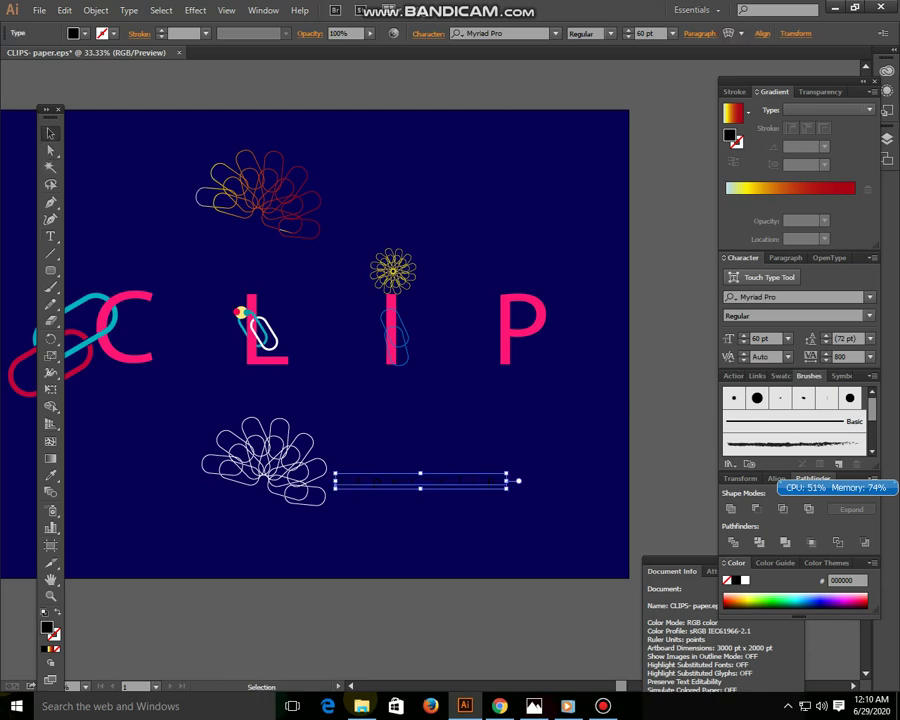
{"action": "left_click", "coordinate": [757, 598]}
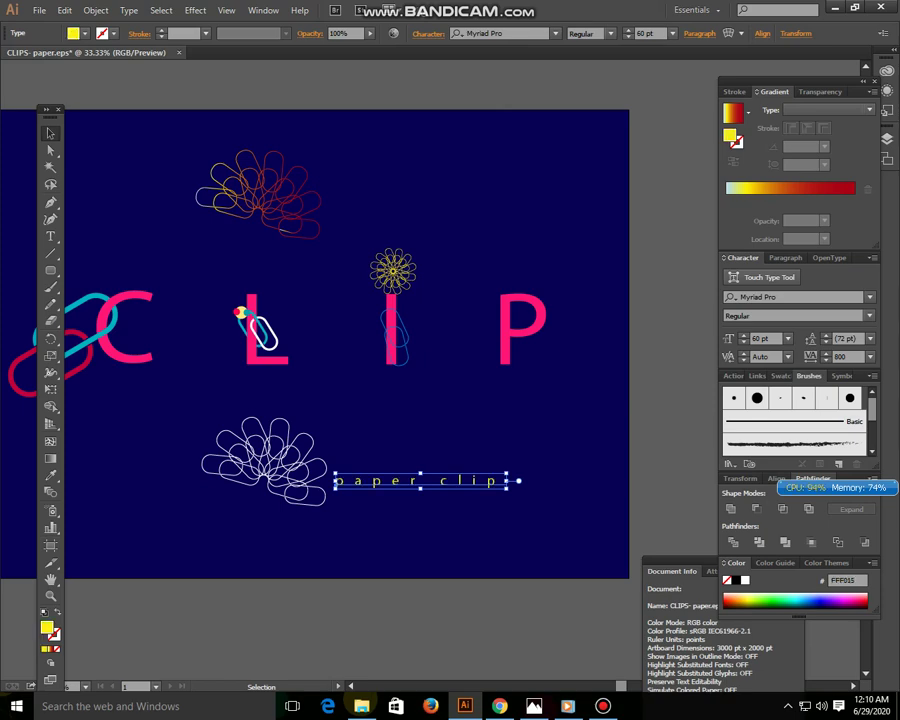
{"action": "key", "text": "ctrl+shift+a"}
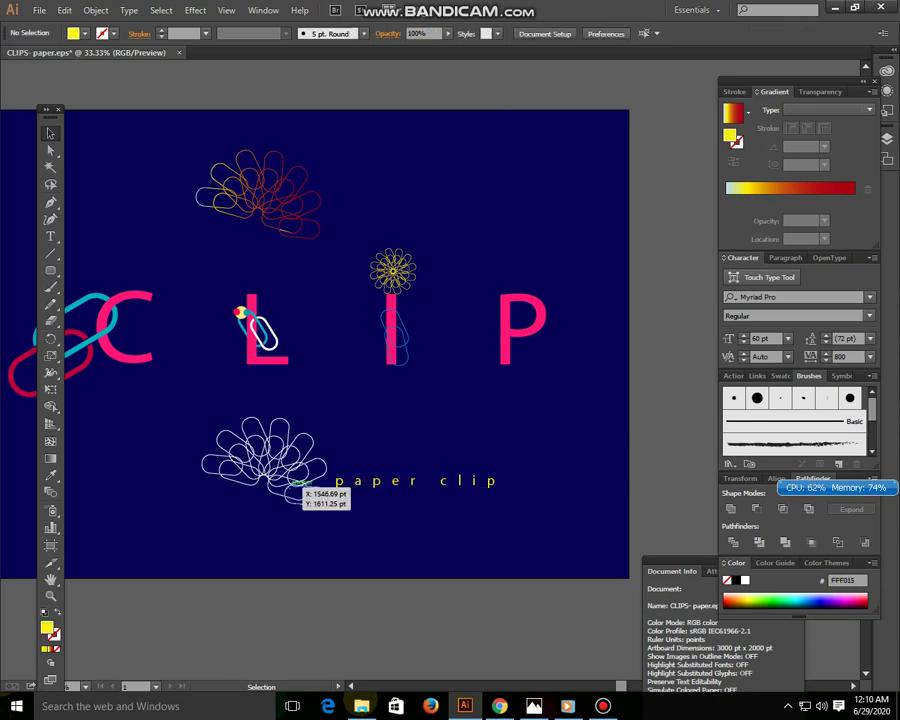
Shrink the white clip fan and move it to the caption's right
{"action": "left_click", "coordinate": [240, 475]}
{"action": "left_click_drag", "start_coordinate": [202, 418], "coordinate": [220, 430]}
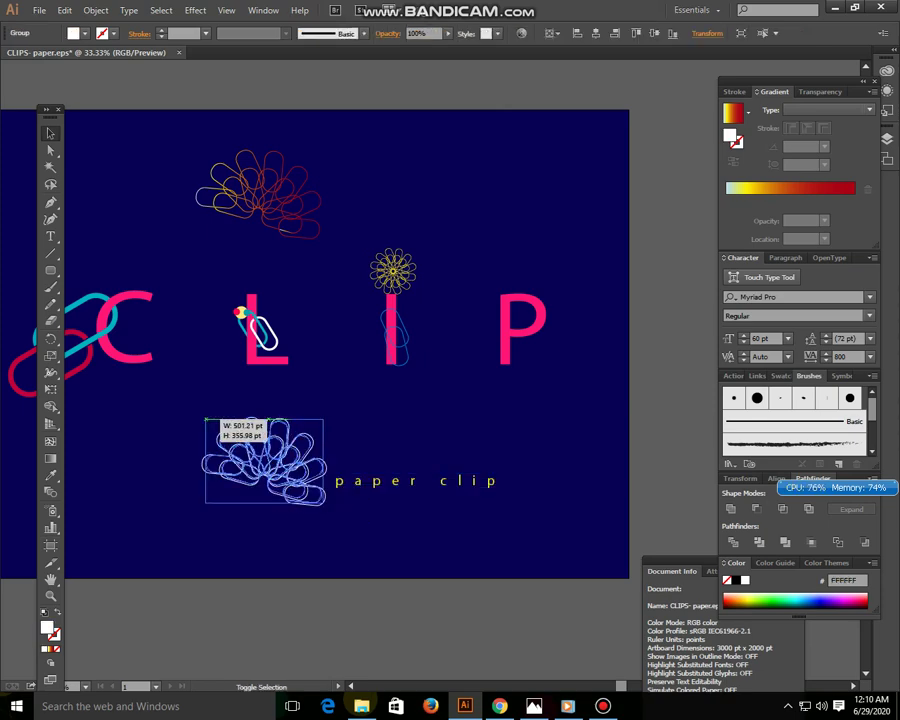
{"action": "key", "text": "ctrl+shift+a"}
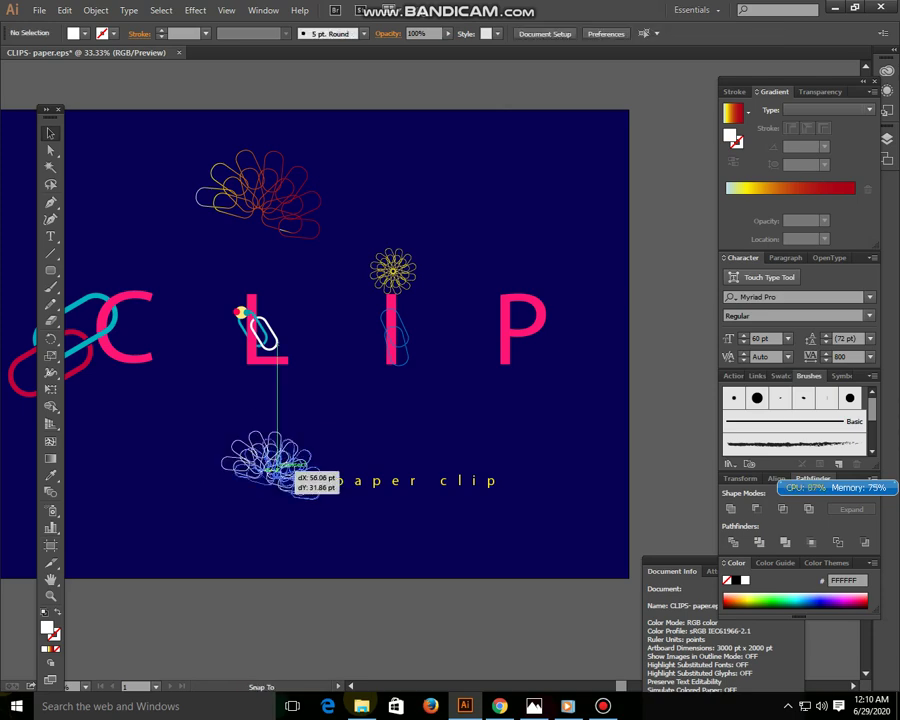
{"action": "mouse_move", "coordinate": [293, 472]}
{"action": "left_mouse_down"}
{"action": "mouse_move", "coordinate": [540, 462]}
{"action": "mouse_move", "coordinate": [528, 456]}
{"action": "left_mouse_up"}
{"action": "key", "text": "ctrl+shift+a"}
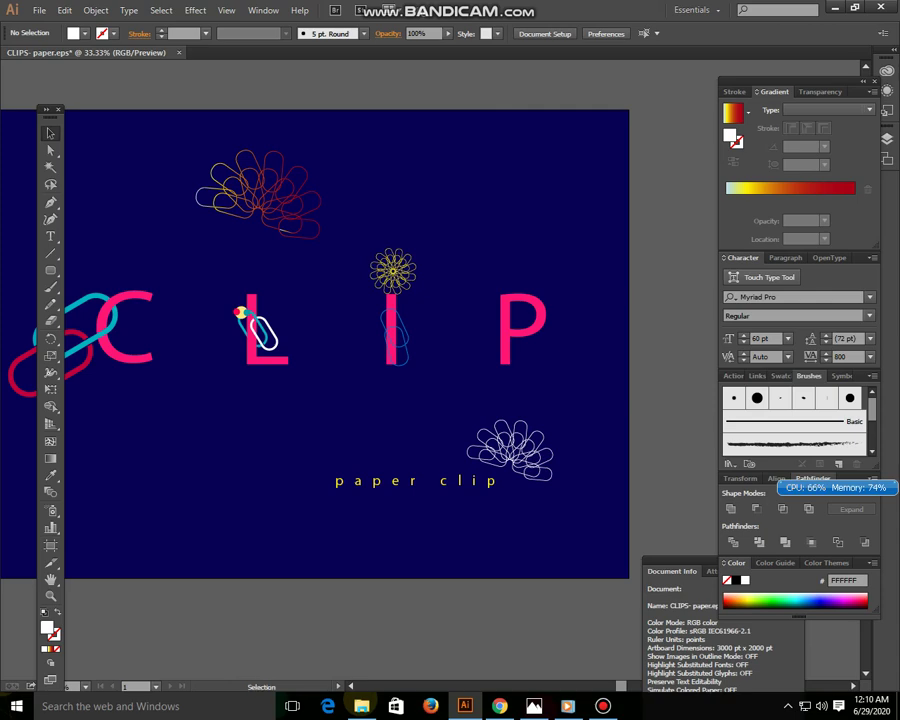
Delete the gradient clip fan at the top of the artboard
{"action": "left_click_drag", "start_coordinate": [330, 330], "coordinate": [405, 324]}
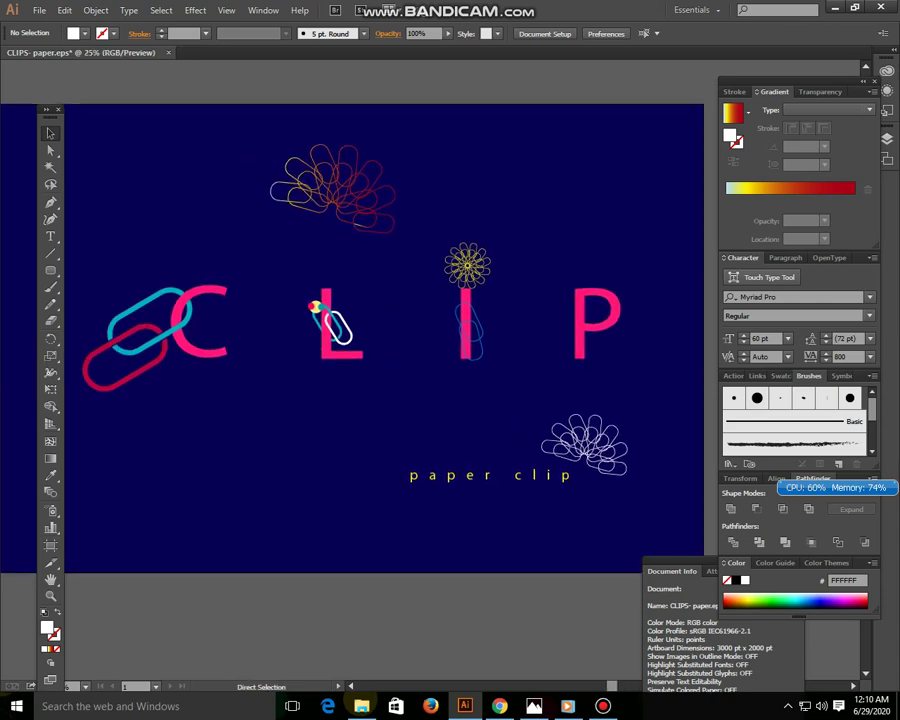
{"action": "key", "text": "ctrl+minus"}
{"action": "left_click", "coordinate": [352, 225]}
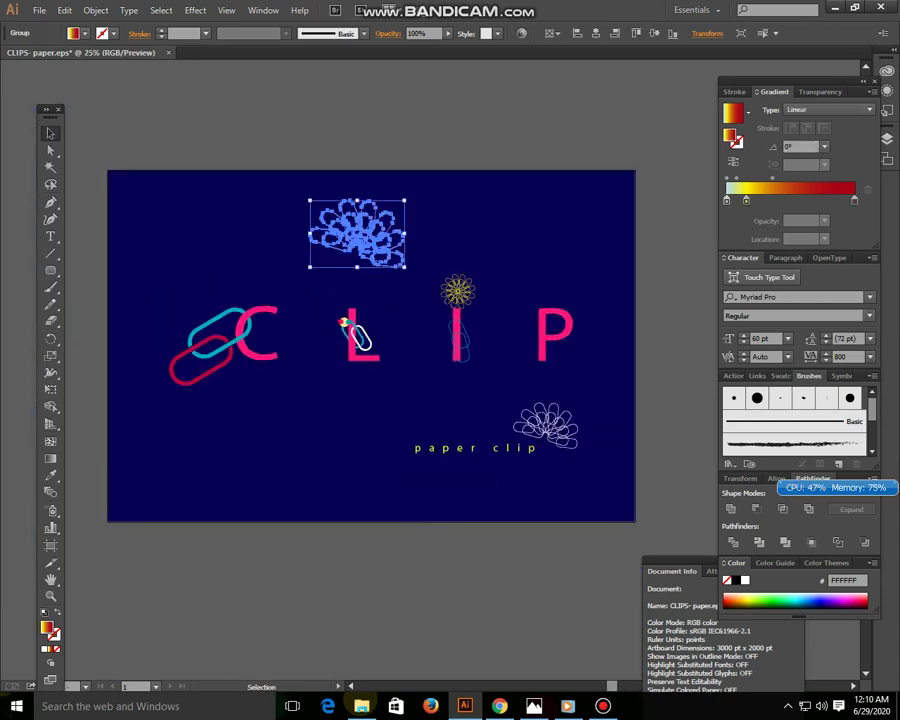
{"action": "left_click_drag", "start_coordinate": [405, 198], "coordinate": [410, 195]}
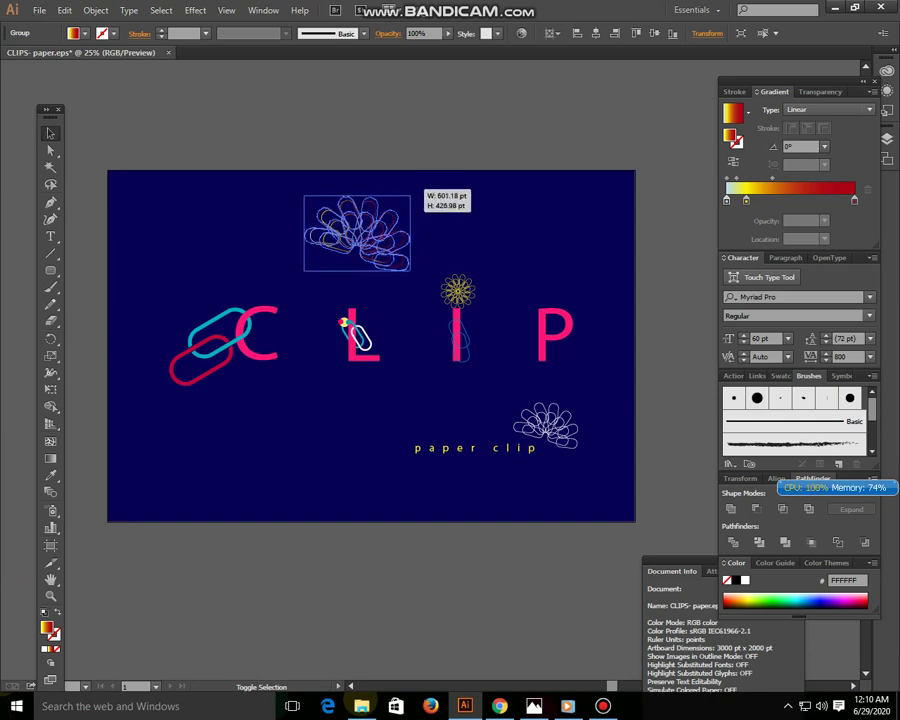
{"action": "left_click_drag", "start_coordinate": [367, 249], "coordinate": [297, 431]}
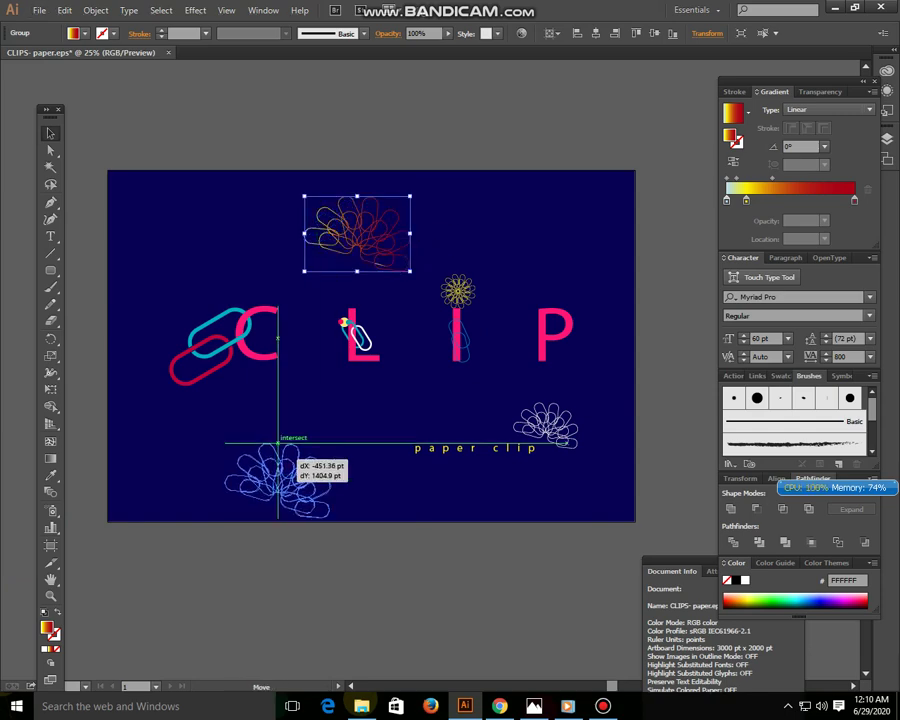
{"action": "left_click", "coordinate": [297, 430]}
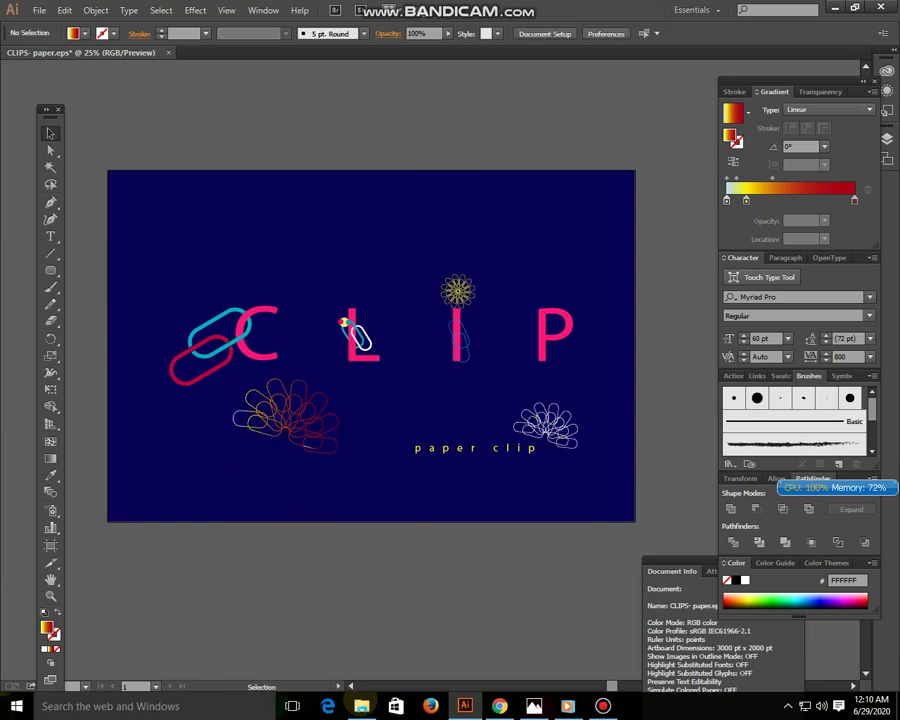
{"action": "left_click", "coordinate": [297, 418]}
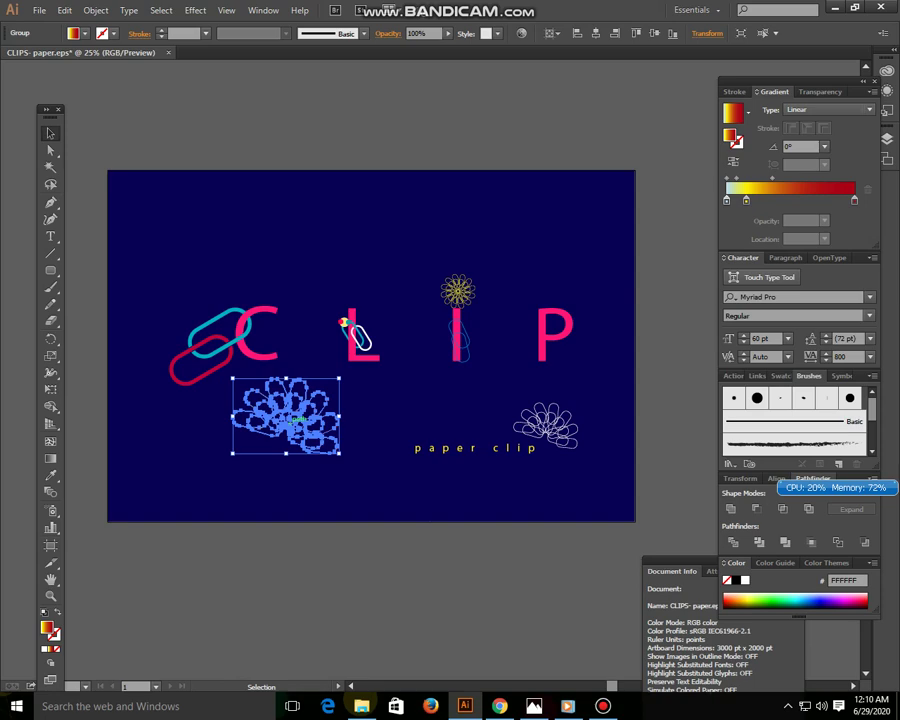
{"action": "key", "text": "Delete"}
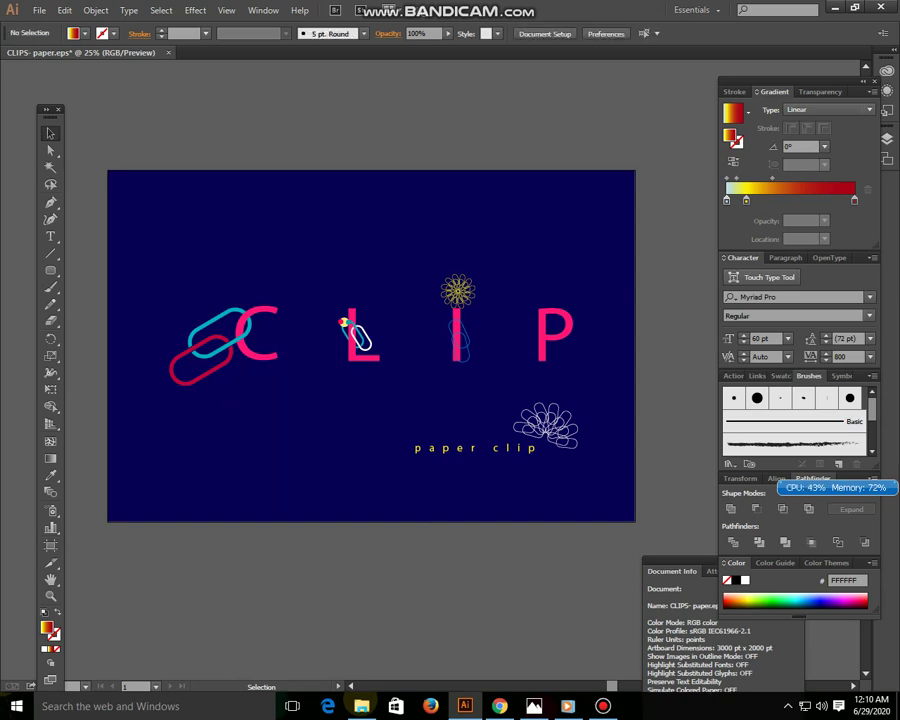
Move the caption and white fan together up toward the lettering
{"action": "left_click_drag", "start_coordinate": [376, 400], "coordinate": [605, 470]}
{"action": "left_click_drag", "start_coordinate": [545, 425], "coordinate": [523, 392]}
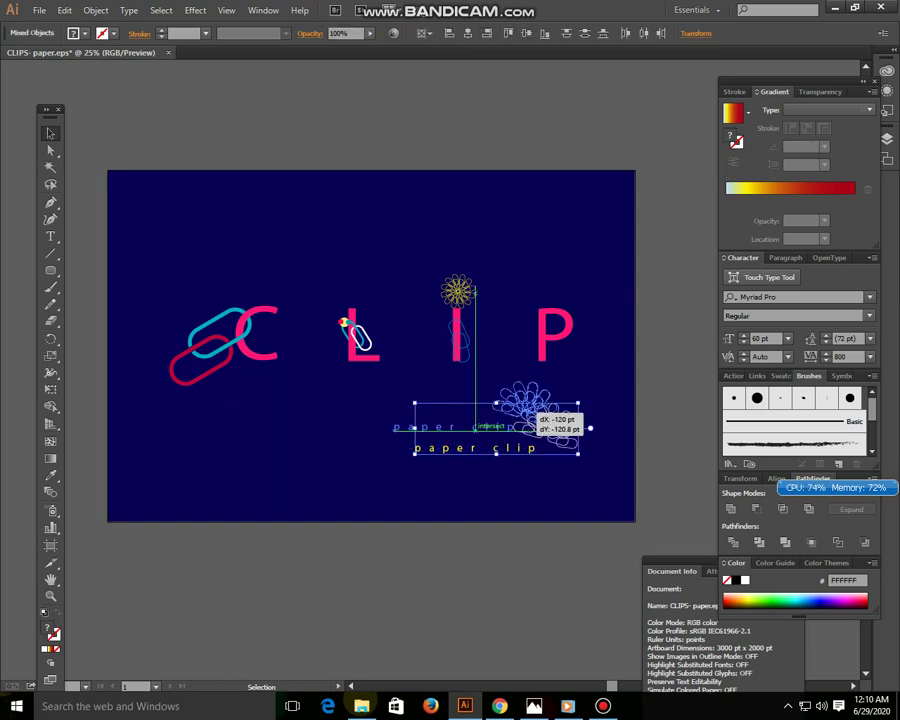
{"action": "key", "text": "ctrl+shift+a"}
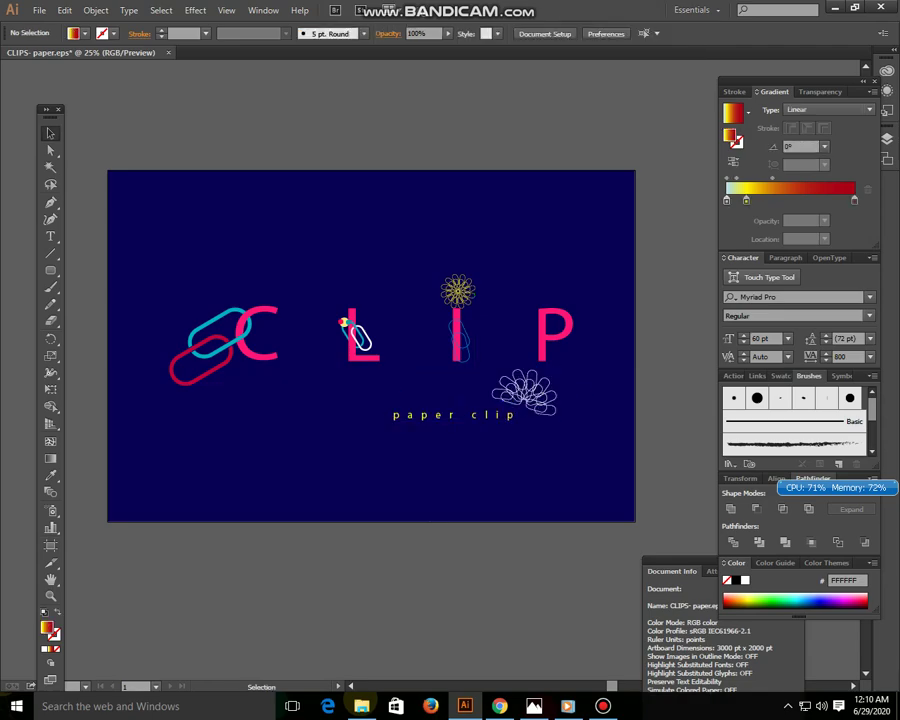